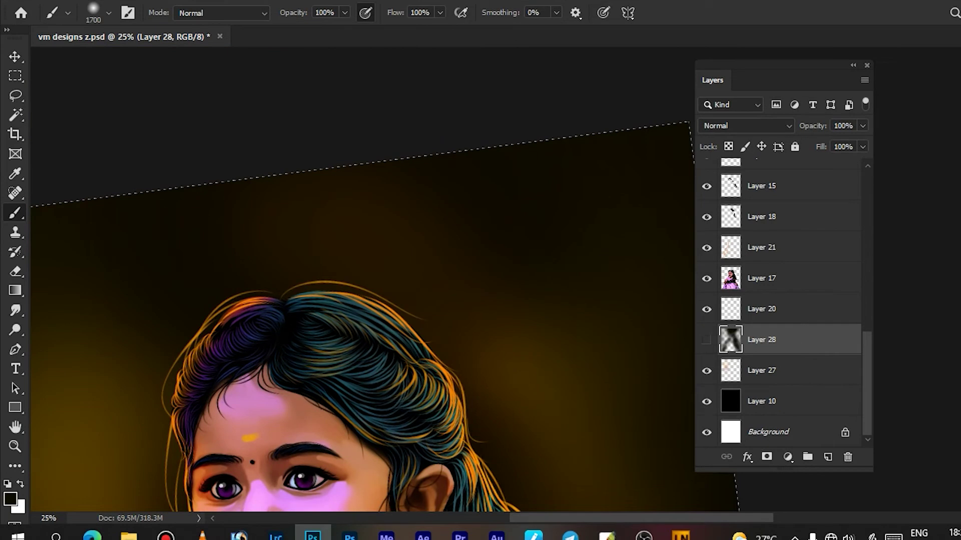
Compare the image with Layer 28 hidden, then discard a test stroke layer (Layer 29).
{"action": "left_click", "coordinate": [707, 340]}
{"action": "left_click", "coordinate": [707, 341]}
{"action": "left_click", "coordinate": [827, 457]}
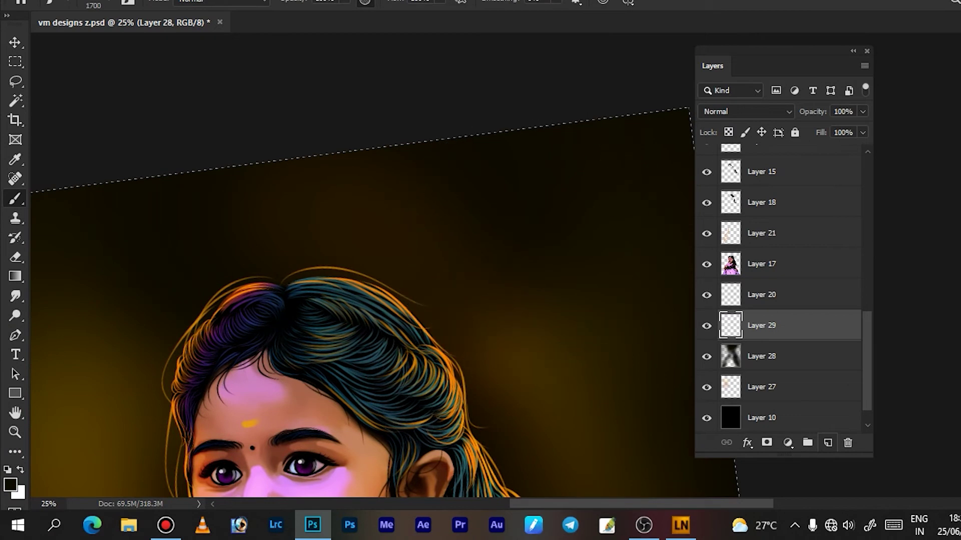
{"action": "left_click_drag", "start_coordinate": [635, 204], "coordinate": [674, 221]}
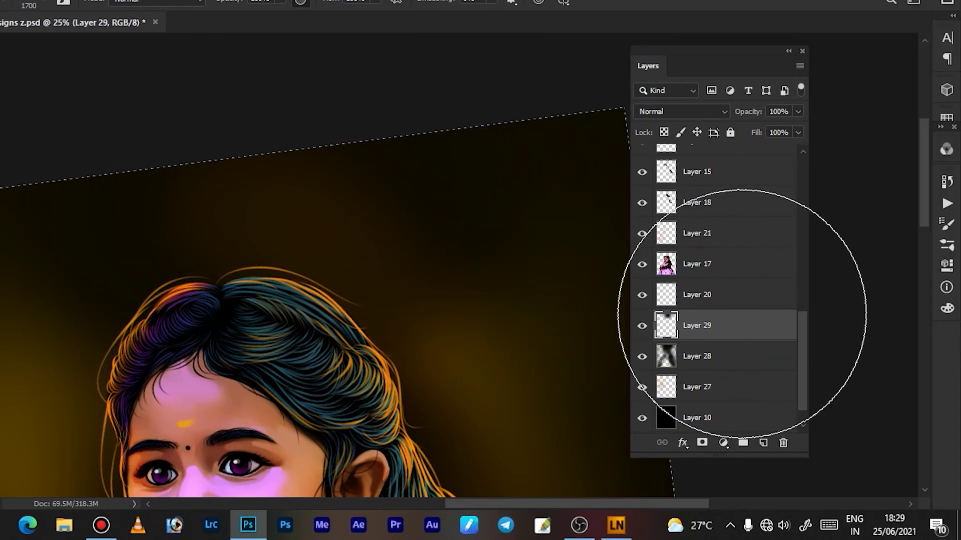
{"action": "key", "text": "ctrl+minus"}
{"action": "key", "text": "ctrl+minus"}
{"action": "key", "text": "ctrl+comma"}
{"action": "key", "text": "ctrl+comma"}
{"action": "left_click", "coordinate": [783, 443]}
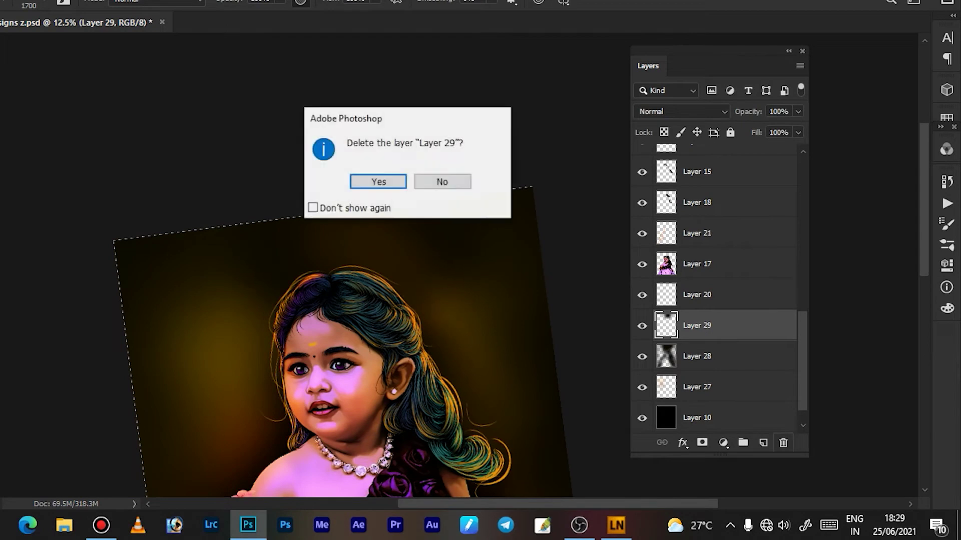
{"action": "key", "text": "Return"}
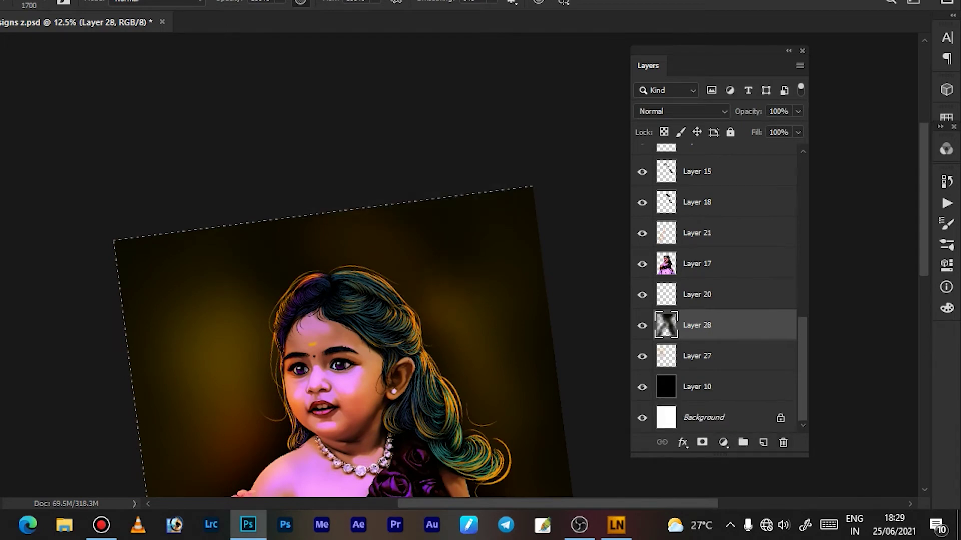
Zoom out to fit the whole portrait and save the PSD.
{"action": "key", "text": "ctrl+comma"}
{"action": "key", "text": "ctrl+comma"}
{"action": "key", "text": "ctrl+comma"}
{"action": "key", "text": "ctrl+comma"}
{"action": "key", "text": "ctrl+minus"}
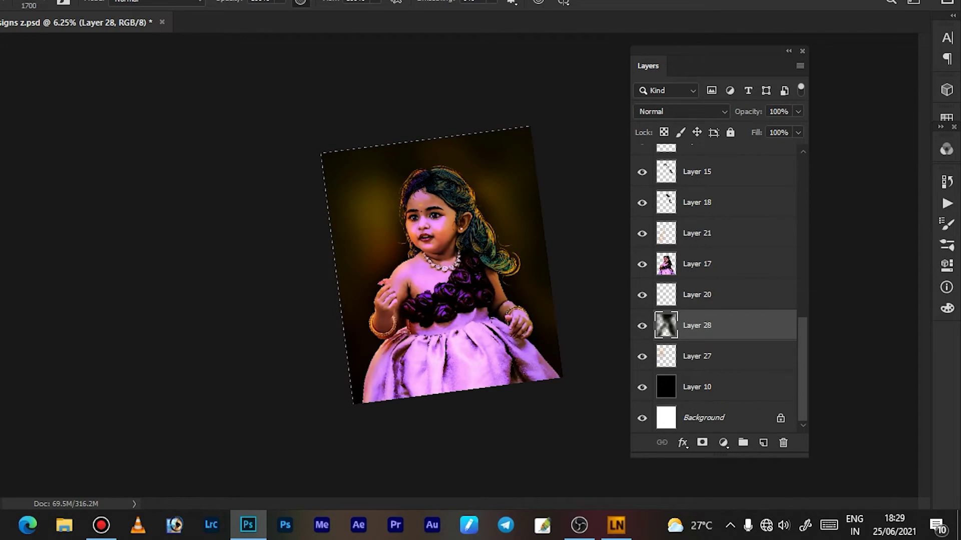
{"action": "key", "text": "ctrl+s"}
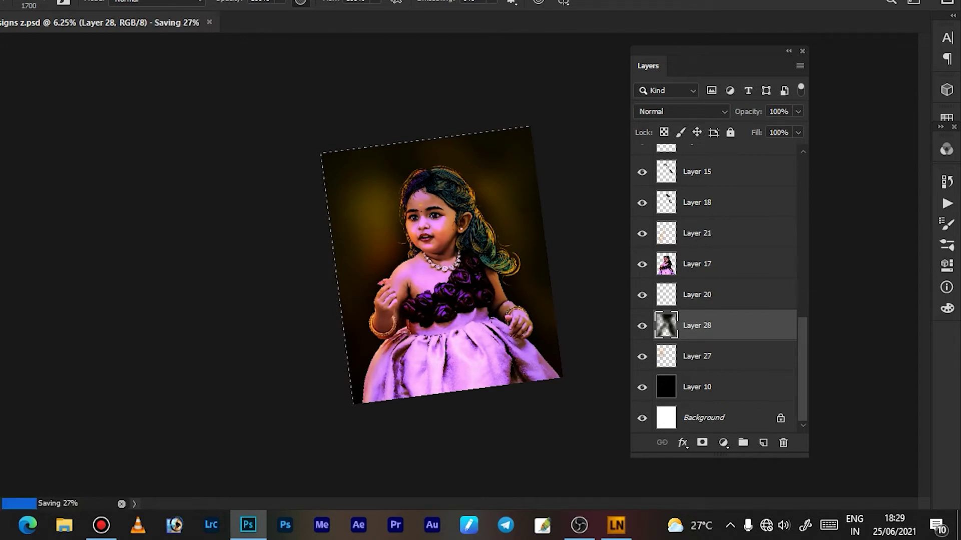
{"action": "key", "text": "ctrl+plus"}
{"action": "key", "text": "ctrl+plus"}
{"action": "key", "text": "ctrl+plus"}
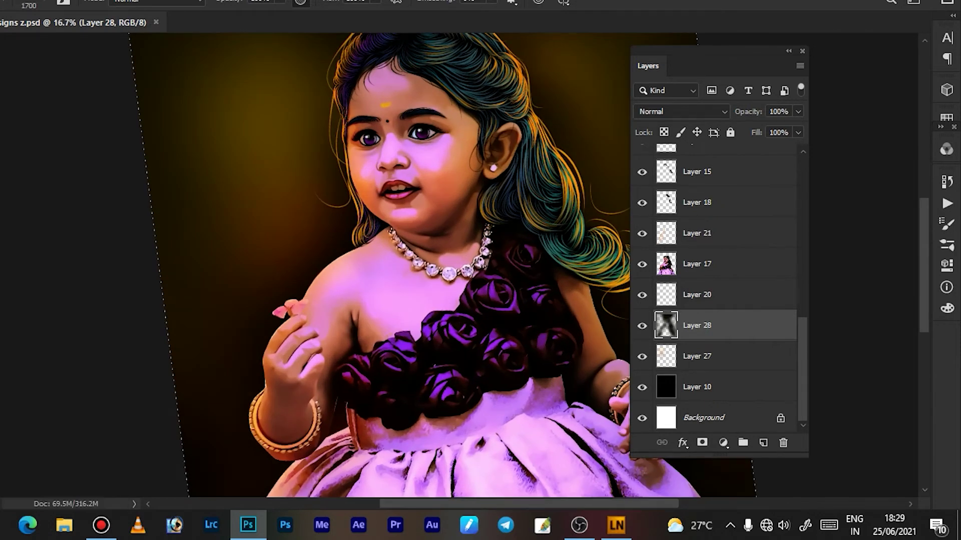
{"action": "key", "text": "ctrl+minus"}
{"action": "key", "text": "ctrl+minus"}
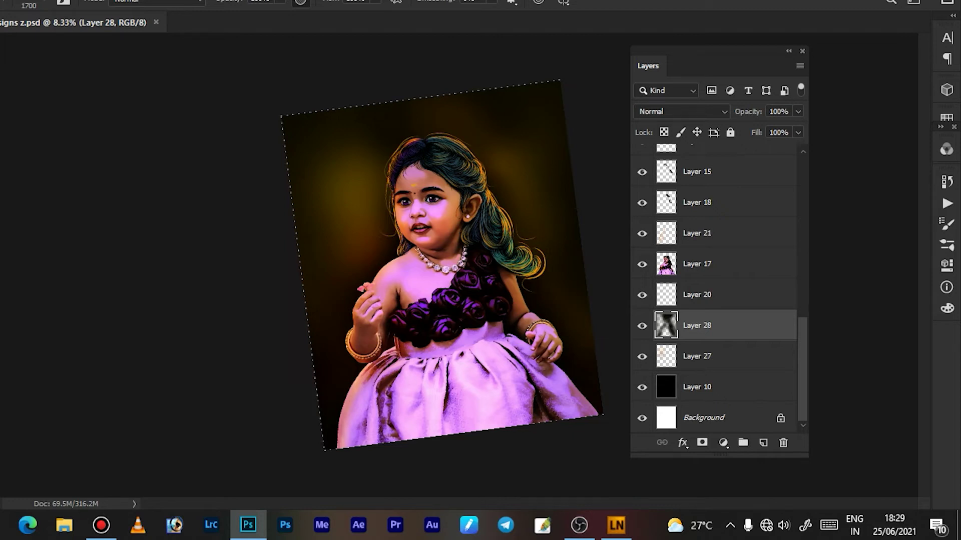
{"action": "scroll", "coordinate": [716, 290], "scroll_direction": "up", "scroll_amount": 10}
Add a top layer filled with solid white with a blank layer mask, undoing a trial mask stroke.
{"action": "key", "text": "alt+period"}
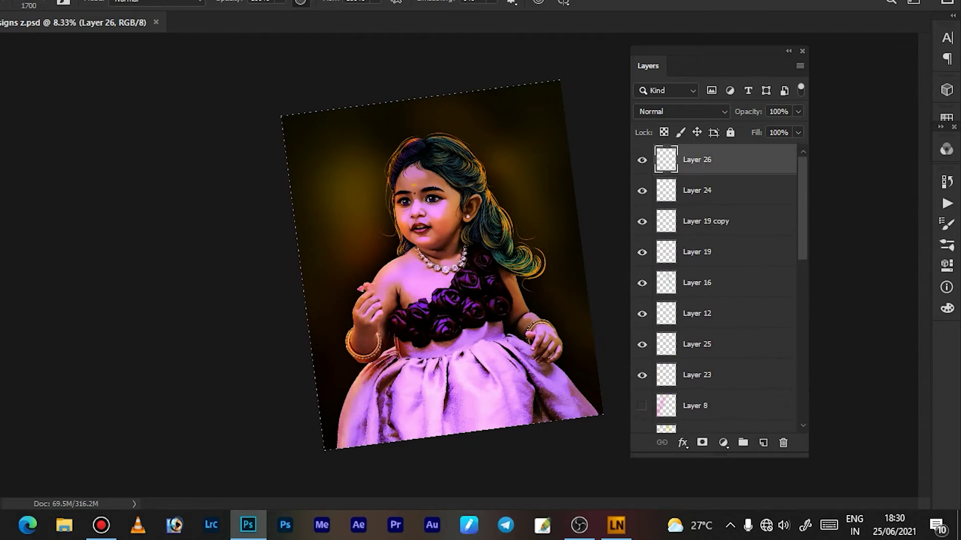
{"action": "left_click", "coordinate": [763, 443]}
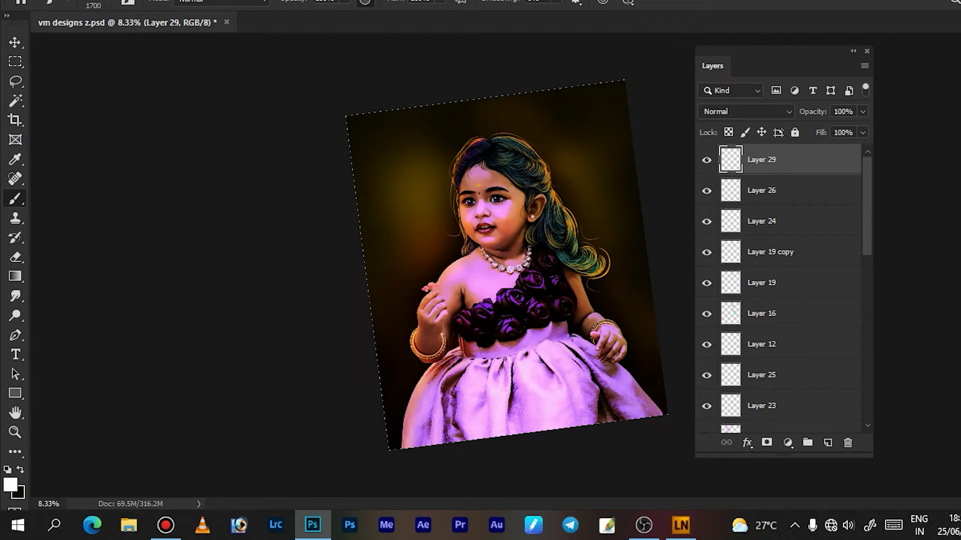
{"action": "key", "text": "ctrl+BackSpace"}
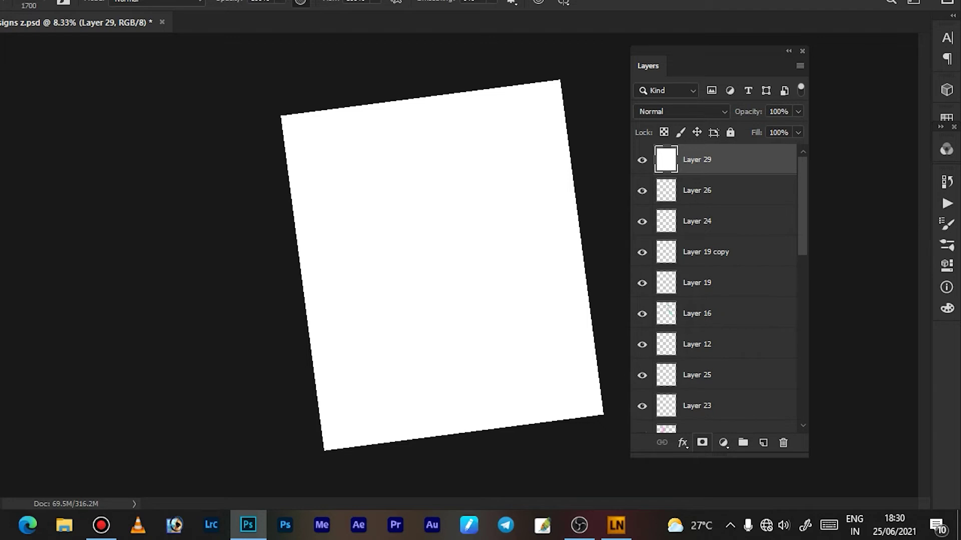
{"action": "left_click", "coordinate": [703, 443]}
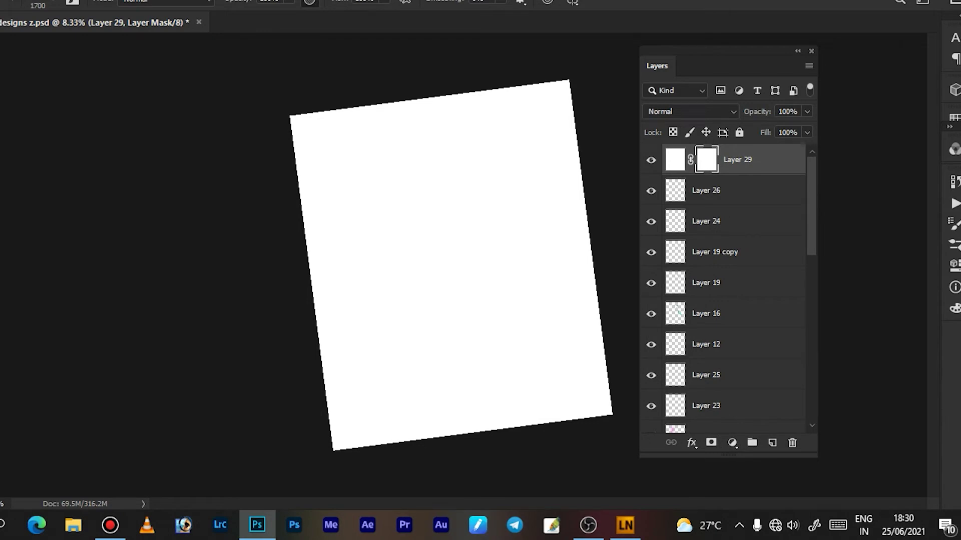
{"action": "mouse_move", "coordinate": [453, 283]}
{"action": "left_mouse_down"}
{"action": "mouse_move", "coordinate": [447, 200]}
{"action": "mouse_move", "coordinate": [436, 300]}
{"action": "mouse_move", "coordinate": [450, 346]}
{"action": "left_mouse_up"}
{"action": "key", "text": "ctrl+z"}
{"action": "key", "text": "ctrl+plus"}
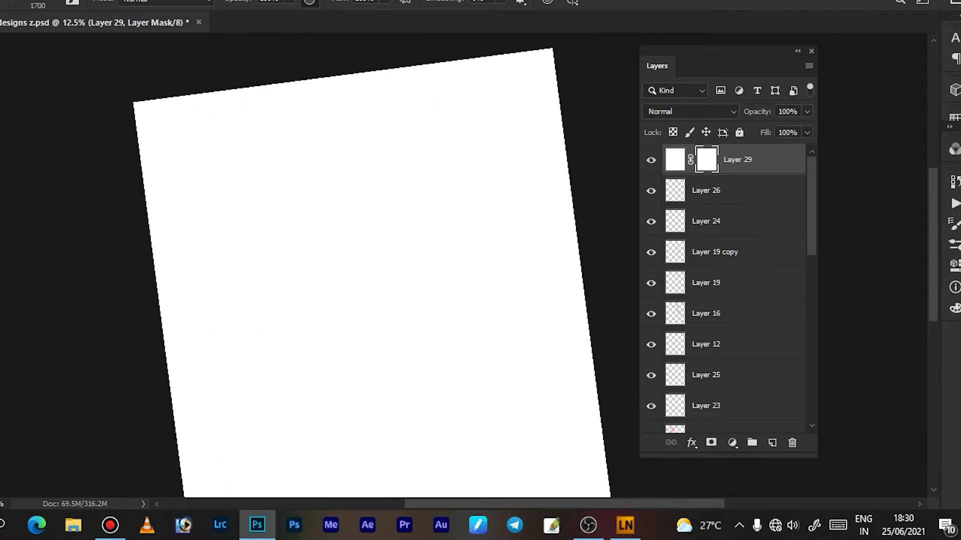
{"action": "right_click", "coordinate": [356, 125]}
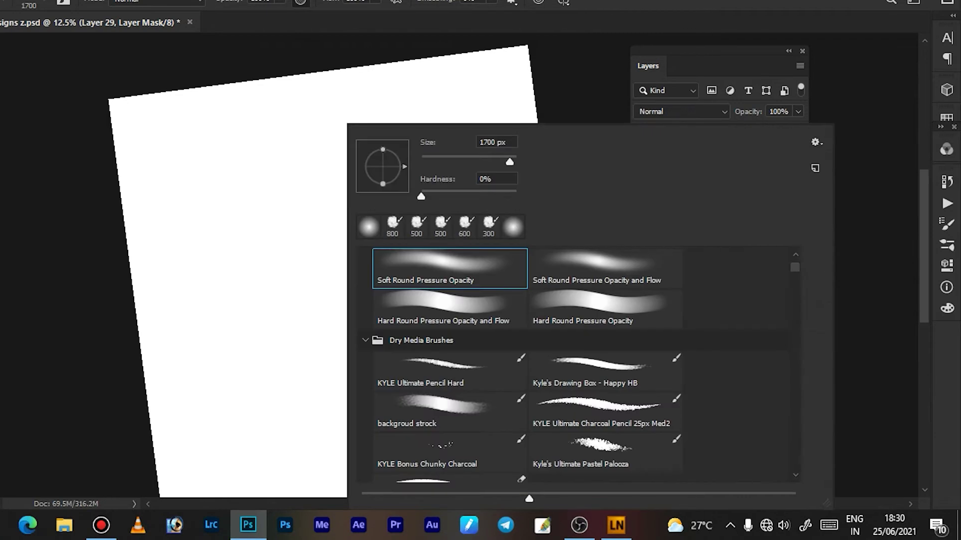
Set up a 1300 px textured splatter brush after a 60 px test stroke on the mask.
{"action": "type", "text": "60"}
{"action": "key", "text": "Return"}
{"action": "left_click_drag", "start_coordinate": [330, 242], "coordinate": [376, 289]}
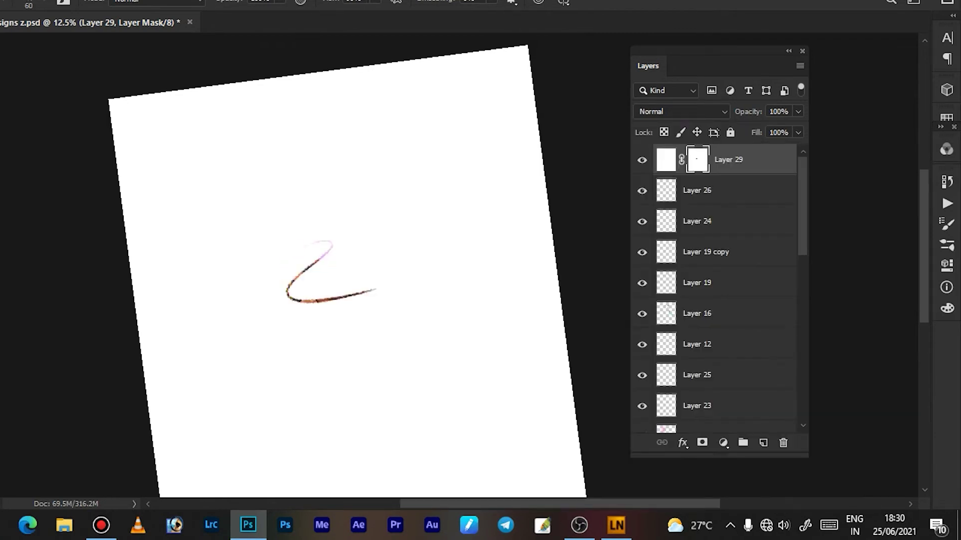
{"action": "key", "text": "bracketright"}
{"action": "key", "text": "bracketright"}
{"action": "key", "text": "bracketright"}
{"action": "left_click", "coordinate": [250, 204]}
Reveal the face, neck, shoulders, hair, forehead and left arm through the mask.
{"action": "mouse_move", "coordinate": [250, 204]}
{"action": "left_mouse_down"}
{"action": "mouse_move", "coordinate": [295, 215]}
{"action": "mouse_move", "coordinate": [268, 263]}
{"action": "left_mouse_up"}
{"action": "mouse_move", "coordinate": [332, 285]}
{"action": "left_mouse_down"}
{"action": "mouse_move", "coordinate": [326, 261]}
{"action": "mouse_move", "coordinate": [298, 315]}
{"action": "mouse_move", "coordinate": [302, 328]}
{"action": "left_mouse_up"}
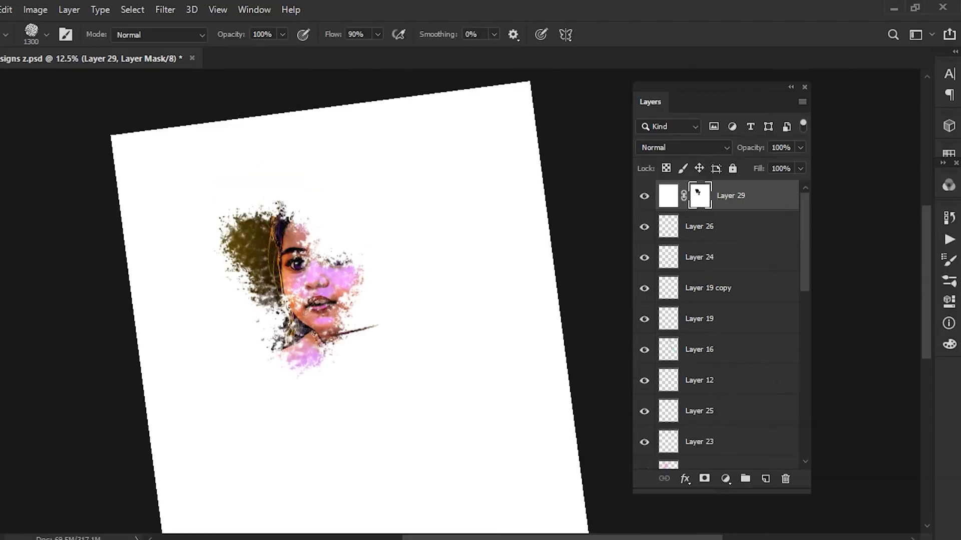
{"action": "mouse_move", "coordinate": [328, 288]}
{"action": "left_mouse_down"}
{"action": "mouse_move", "coordinate": [373, 325]}
{"action": "mouse_move", "coordinate": [398, 370]}
{"action": "left_mouse_up"}
{"action": "left_click_drag", "start_coordinate": [278, 408], "coordinate": [350, 280]}
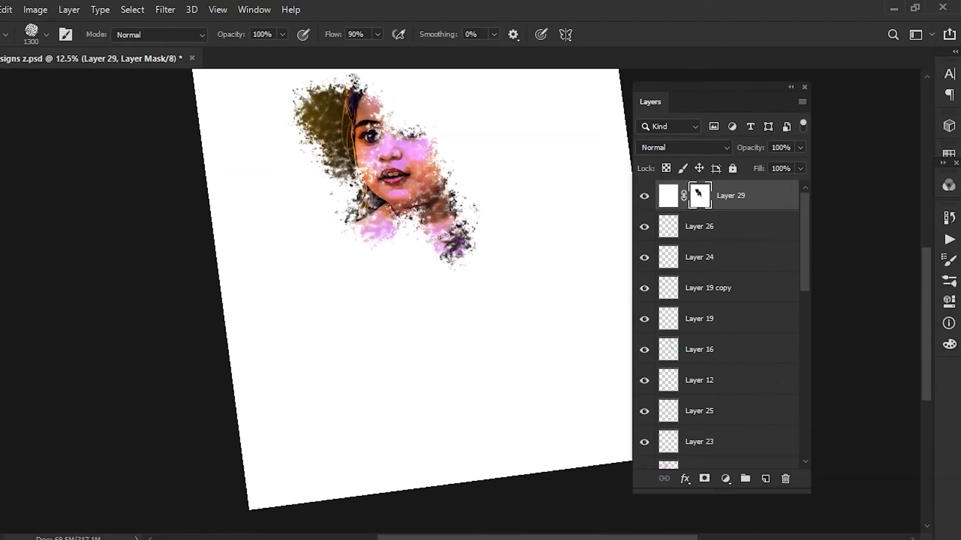
{"action": "left_click_drag", "start_coordinate": [362, 215], "coordinate": [320, 395]}
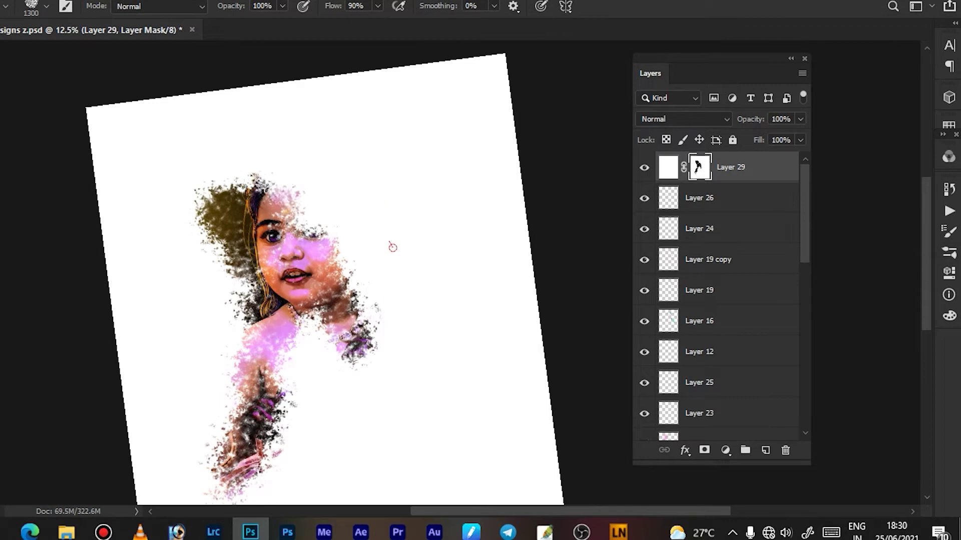
{"action": "mouse_move", "coordinate": [283, 183]}
{"action": "left_mouse_down"}
{"action": "mouse_move", "coordinate": [387, 253]}
{"action": "mouse_move", "coordinate": [443, 372]}
{"action": "left_mouse_up"}
{"action": "mouse_move", "coordinate": [299, 222]}
{"action": "left_mouse_down"}
{"action": "mouse_move", "coordinate": [398, 384]}
{"action": "mouse_move", "coordinate": [370, 400]}
{"action": "left_mouse_up"}
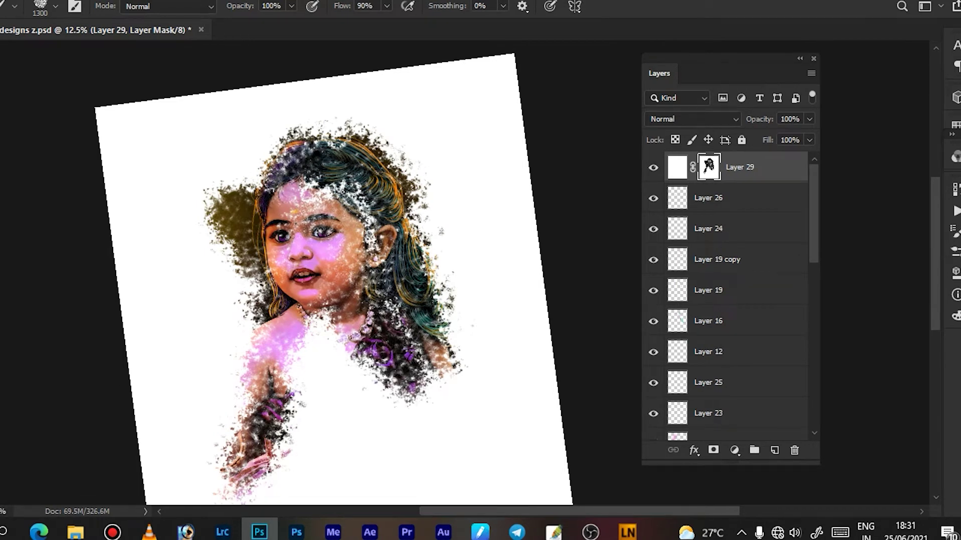
{"action": "mouse_move", "coordinate": [270, 230]}
{"action": "left_mouse_down"}
{"action": "mouse_move", "coordinate": [235, 287]}
{"action": "mouse_move", "coordinate": [261, 410]}
{"action": "left_mouse_up"}
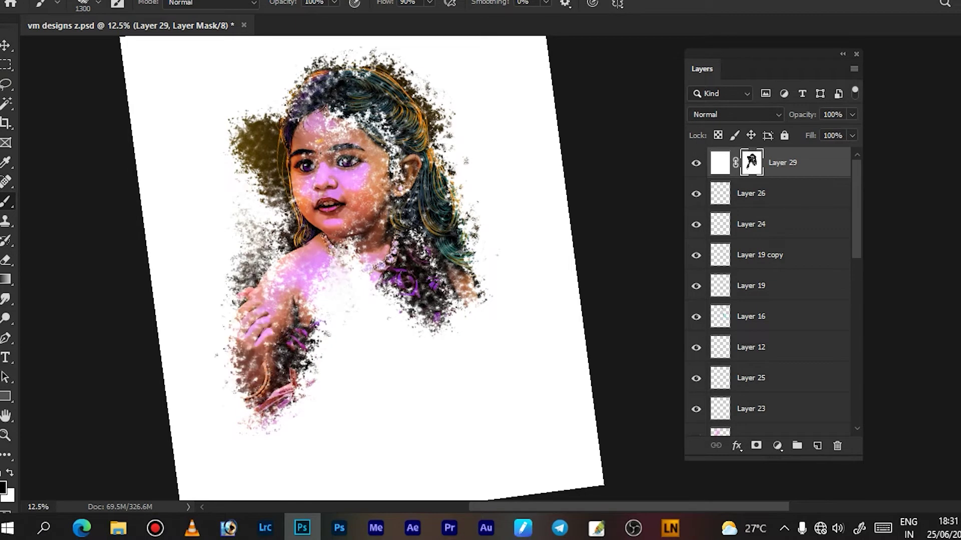
Reveal the right-edge hair, necklace, chest and purple dress through the mask.
{"action": "scroll", "coordinate": [360, 250], "scroll_direction": "down", "scroll_amount": 3}
{"action": "scroll", "coordinate": [351, 250], "scroll_direction": "up", "scroll_amount": 3}
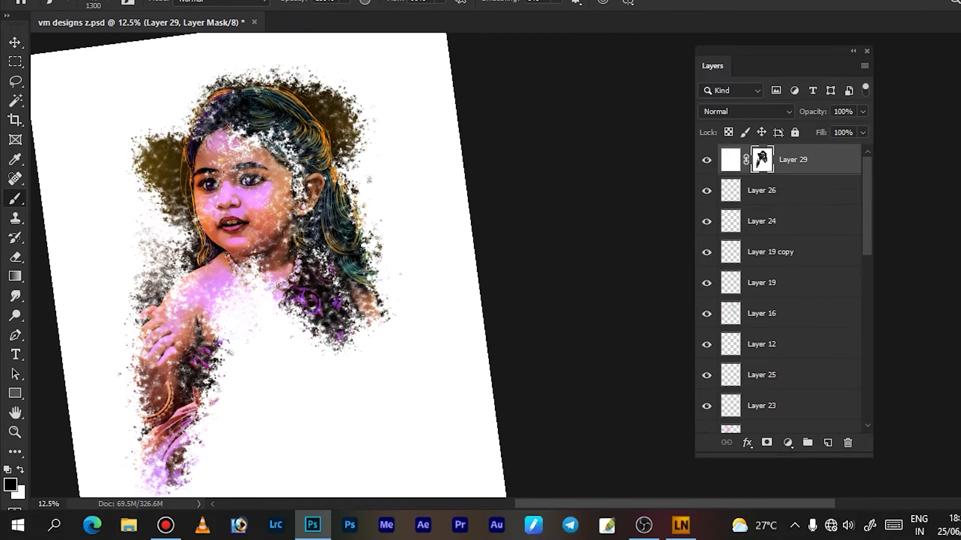
{"action": "mouse_move", "coordinate": [225, 131]}
{"action": "left_mouse_down"}
{"action": "mouse_move", "coordinate": [360, 241]}
{"action": "mouse_move", "coordinate": [445, 413]}
{"action": "mouse_move", "coordinate": [520, 338]}
{"action": "left_mouse_up"}
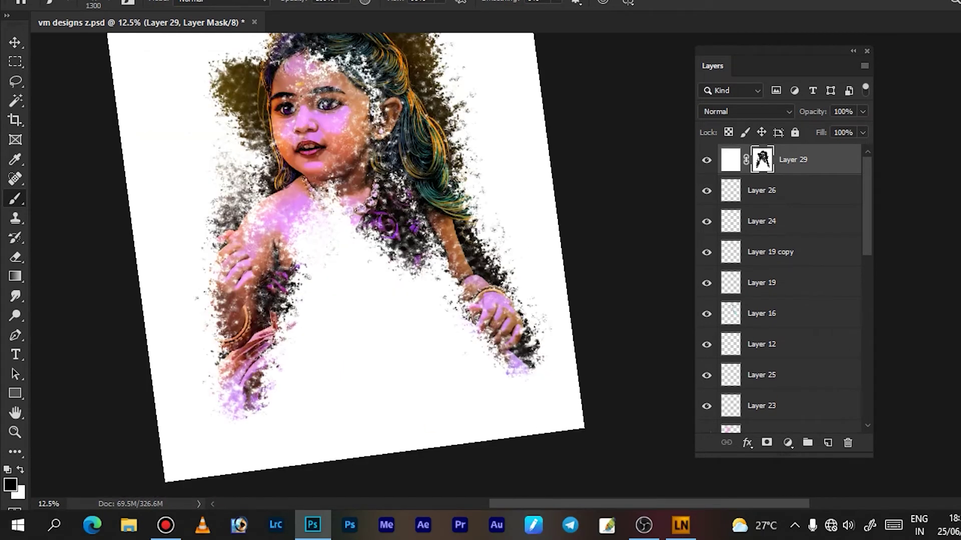
{"action": "mouse_move", "coordinate": [336, 210]}
{"action": "left_mouse_down"}
{"action": "mouse_move", "coordinate": [325, 256]}
{"action": "mouse_move", "coordinate": [400, 265]}
{"action": "mouse_move", "coordinate": [495, 360]}
{"action": "mouse_move", "coordinate": [425, 260]}
{"action": "mouse_move", "coordinate": [340, 211]}
{"action": "mouse_move", "coordinate": [310, 275]}
{"action": "left_mouse_up"}
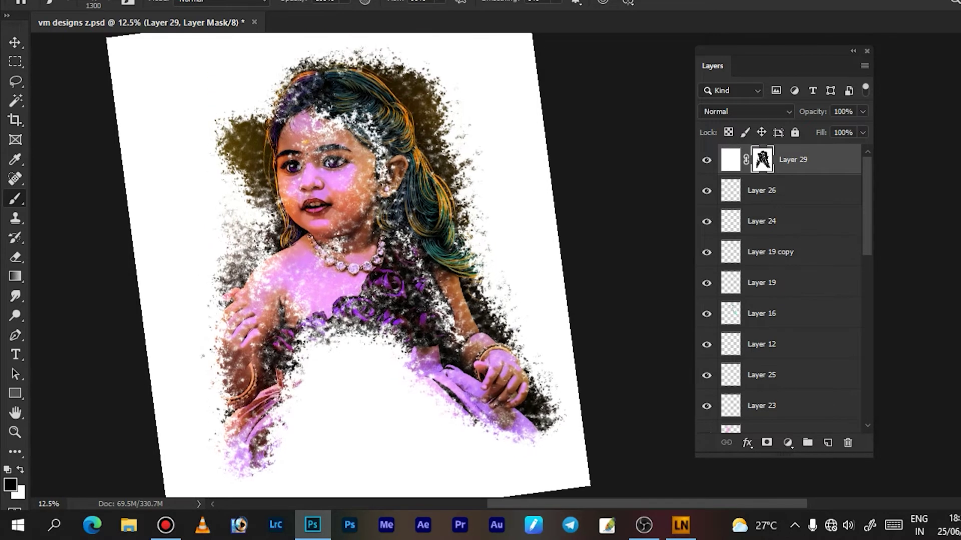
{"action": "mouse_move", "coordinate": [310, 370]}
{"action": "left_mouse_down"}
{"action": "mouse_move", "coordinate": [360, 350]}
{"action": "mouse_move", "coordinate": [405, 360]}
{"action": "mouse_move", "coordinate": [320, 440]}
{"action": "left_mouse_up"}
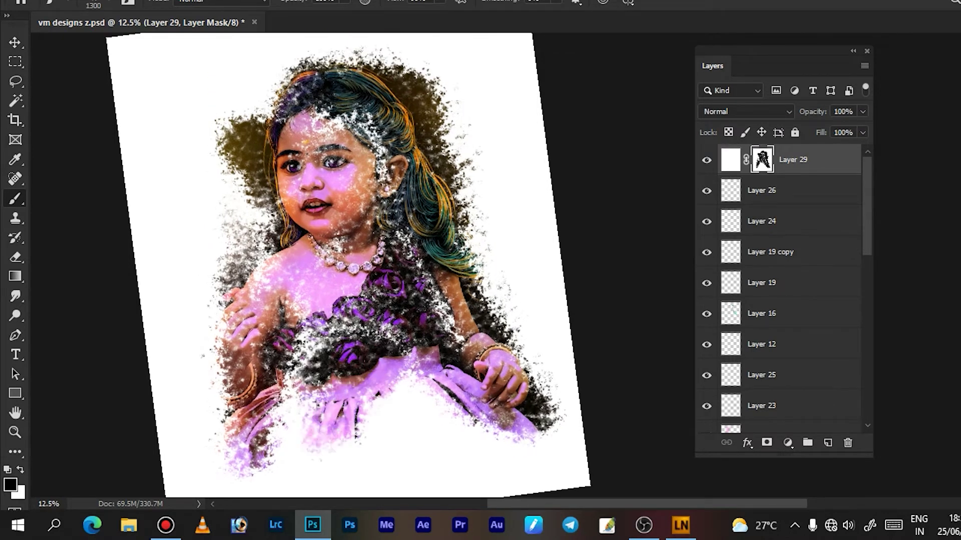
{"action": "left_click_drag", "start_coordinate": [368, 408], "coordinate": [283, 468]}
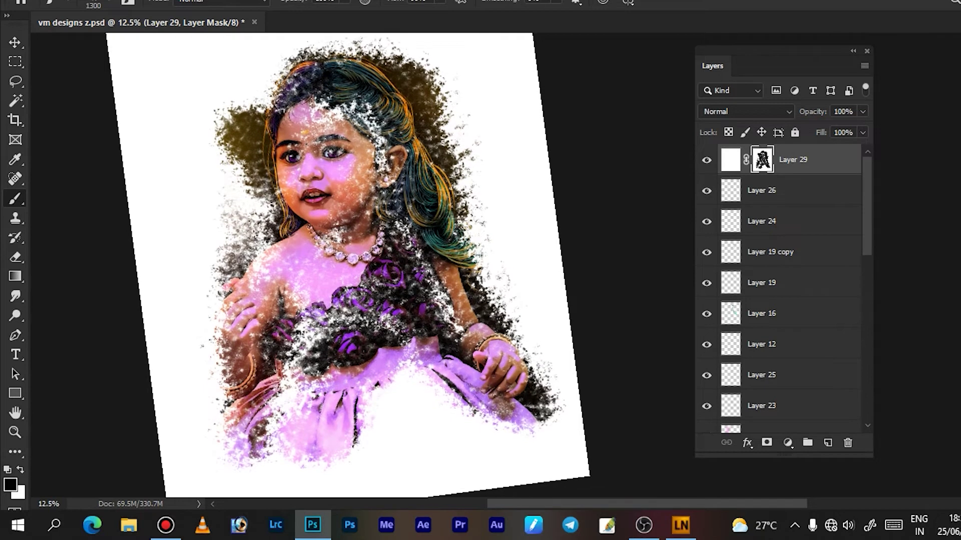
{"action": "key", "text": "ctrl+minus"}
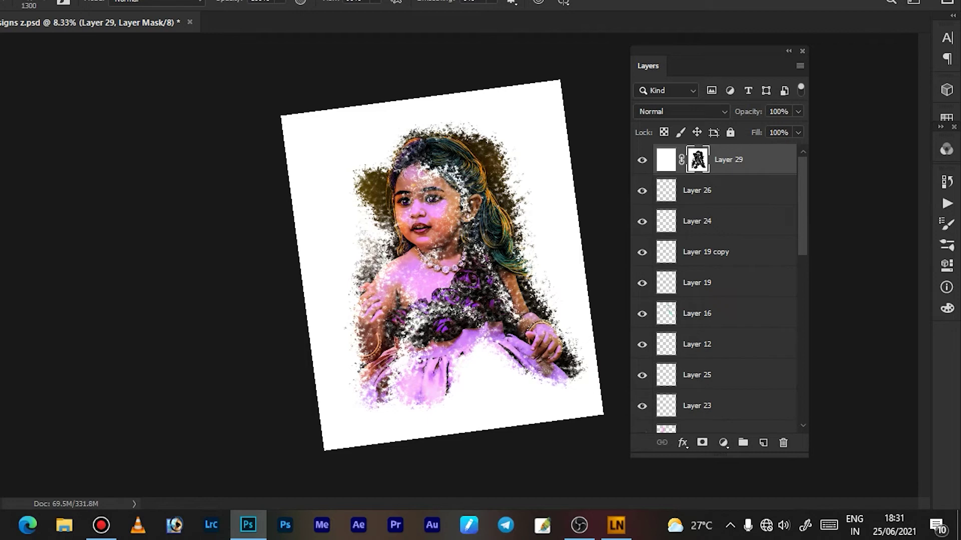
Reveal the purple dress, bangle arm and rose bodice, and add splatter around the hair and shoulder.
{"action": "mouse_move", "coordinate": [476, 359]}
{"action": "left_mouse_down"}
{"action": "mouse_move", "coordinate": [488, 392]}
{"action": "mouse_move", "coordinate": [523, 375]}
{"action": "left_mouse_up"}
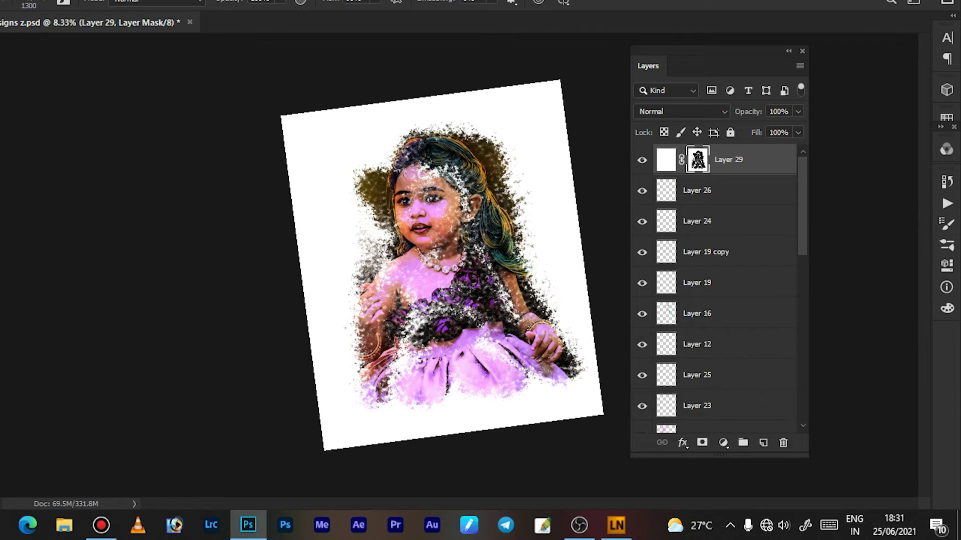
{"action": "left_click_drag", "start_coordinate": [368, 390], "coordinate": [353, 413]}
{"action": "left_click_drag", "start_coordinate": [348, 347], "coordinate": [359, 301]}
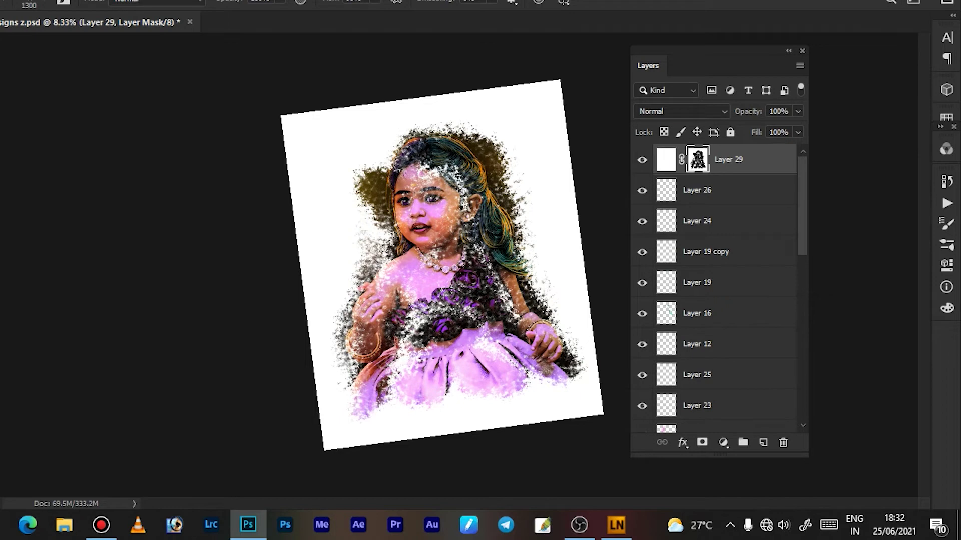
{"action": "mouse_move", "coordinate": [410, 350]}
{"action": "left_mouse_down"}
{"action": "mouse_move", "coordinate": [458, 301]}
{"action": "mouse_move", "coordinate": [401, 370]}
{"action": "mouse_move", "coordinate": [405, 406]}
{"action": "left_mouse_up"}
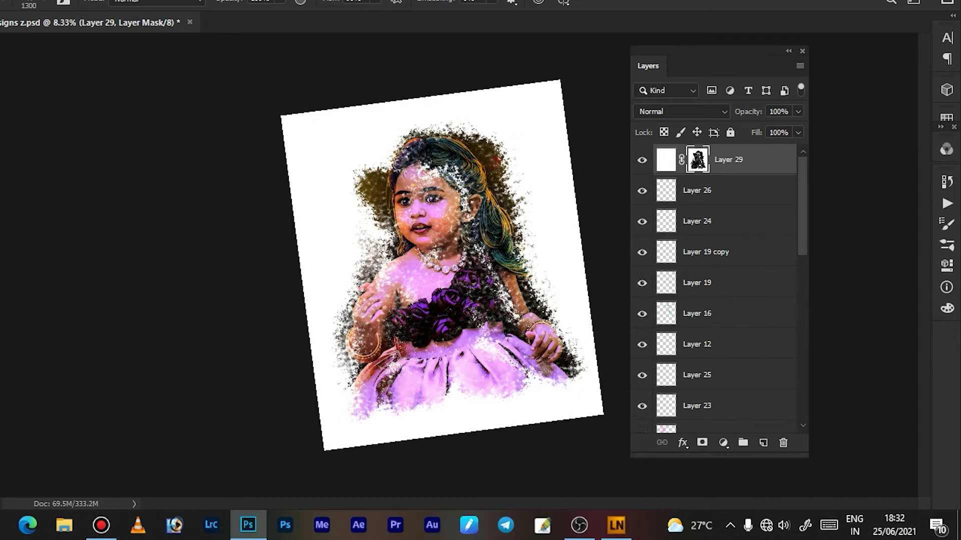
{"action": "left_click_drag", "start_coordinate": [523, 138], "coordinate": [497, 170]}
{"action": "mouse_move", "coordinate": [526, 201]}
{"action": "left_mouse_down"}
{"action": "mouse_move", "coordinate": [535, 180]}
{"action": "mouse_move", "coordinate": [521, 220]}
{"action": "mouse_move", "coordinate": [531, 222]}
{"action": "mouse_move", "coordinate": [501, 182]}
{"action": "mouse_move", "coordinate": [538, 170]}
{"action": "left_mouse_up"}
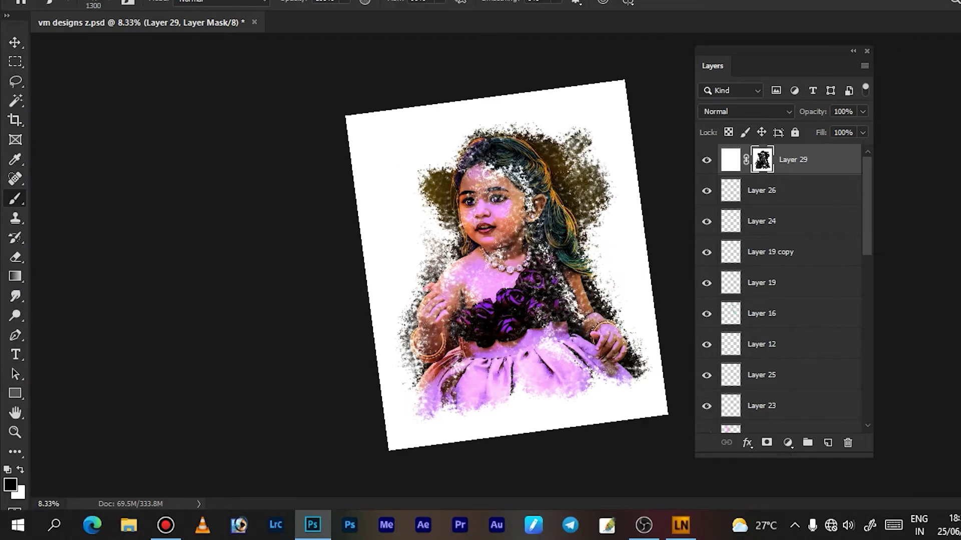
{"action": "left_click_drag", "start_coordinate": [451, 160], "coordinate": [433, 148]}
{"action": "mouse_move", "coordinate": [437, 232]}
{"action": "left_mouse_down"}
{"action": "mouse_move", "coordinate": [403, 315]}
{"action": "mouse_move", "coordinate": [412, 190]}
{"action": "left_mouse_up"}
Reveal hair strands, dark splatter on the right side, and the lower pink dress.
{"action": "mouse_move", "coordinate": [408, 190]}
{"action": "left_mouse_down"}
{"action": "mouse_move", "coordinate": [414, 231]}
{"action": "mouse_move", "coordinate": [440, 274]}
{"action": "mouse_move", "coordinate": [498, 248]}
{"action": "mouse_move", "coordinate": [497, 270]}
{"action": "left_mouse_up"}
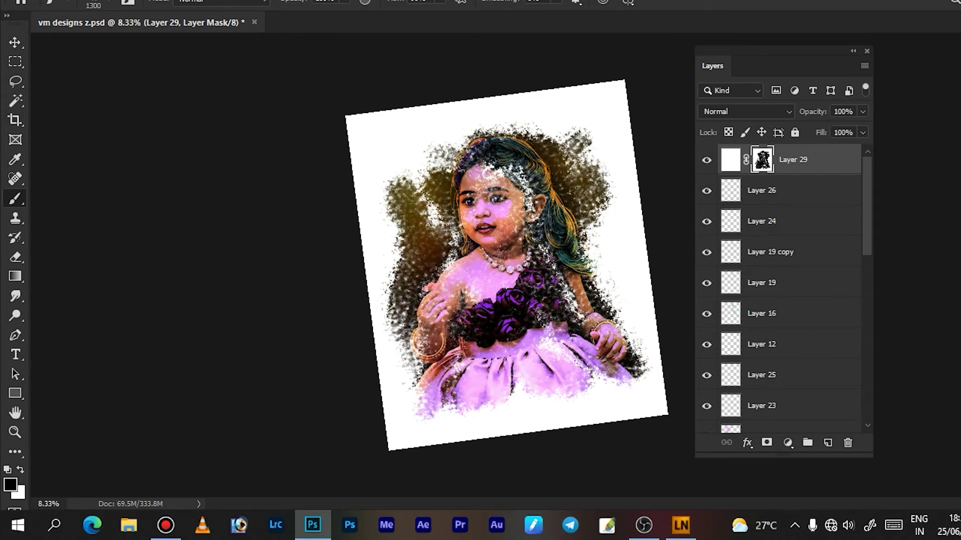
{"action": "mouse_move", "coordinate": [590, 243]}
{"action": "left_mouse_down"}
{"action": "mouse_move", "coordinate": [600, 272]}
{"action": "mouse_move", "coordinate": [555, 316]}
{"action": "left_mouse_up"}
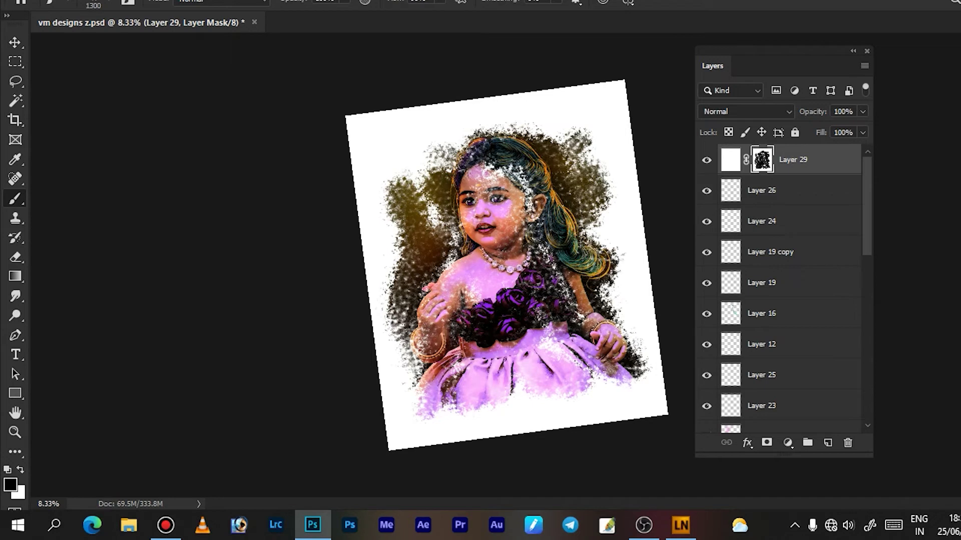
{"action": "mouse_move", "coordinate": [606, 220]}
{"action": "left_mouse_down"}
{"action": "mouse_move", "coordinate": [593, 262]}
{"action": "mouse_move", "coordinate": [559, 276]}
{"action": "left_mouse_up"}
{"action": "mouse_move", "coordinate": [621, 291]}
{"action": "left_mouse_down"}
{"action": "mouse_move", "coordinate": [611, 371]}
{"action": "mouse_move", "coordinate": [575, 402]}
{"action": "left_mouse_up"}
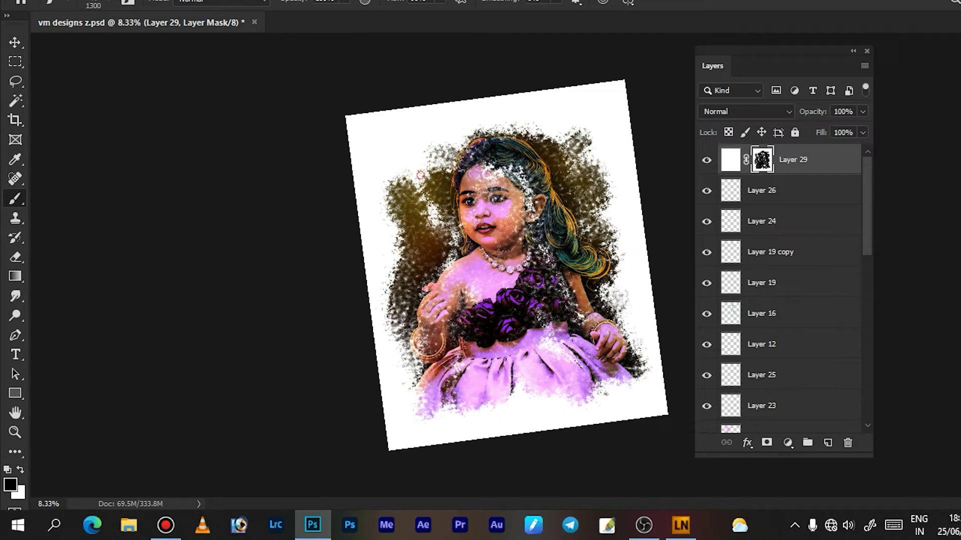
{"action": "left_click_drag", "start_coordinate": [483, 418], "coordinate": [595, 395]}
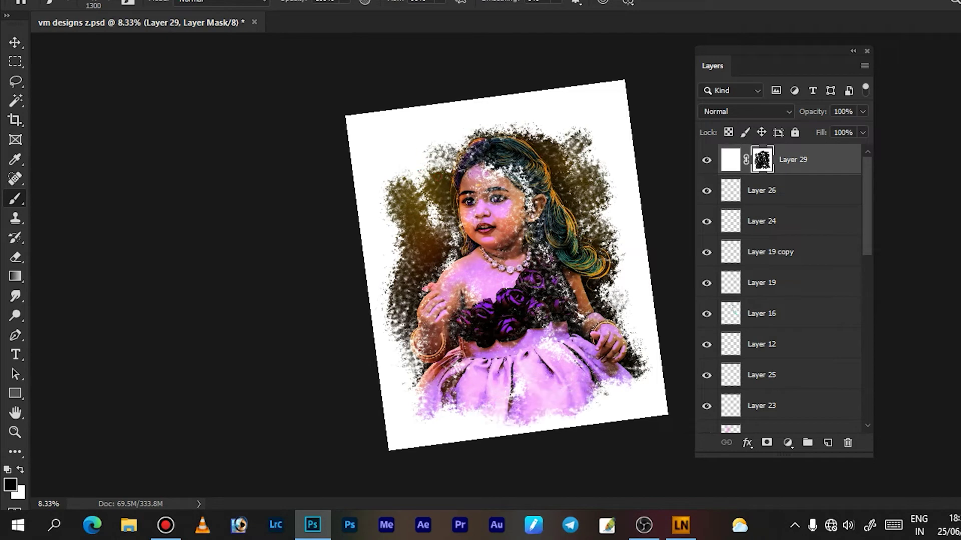
{"action": "left_click_drag", "start_coordinate": [435, 146], "coordinate": [420, 171]}
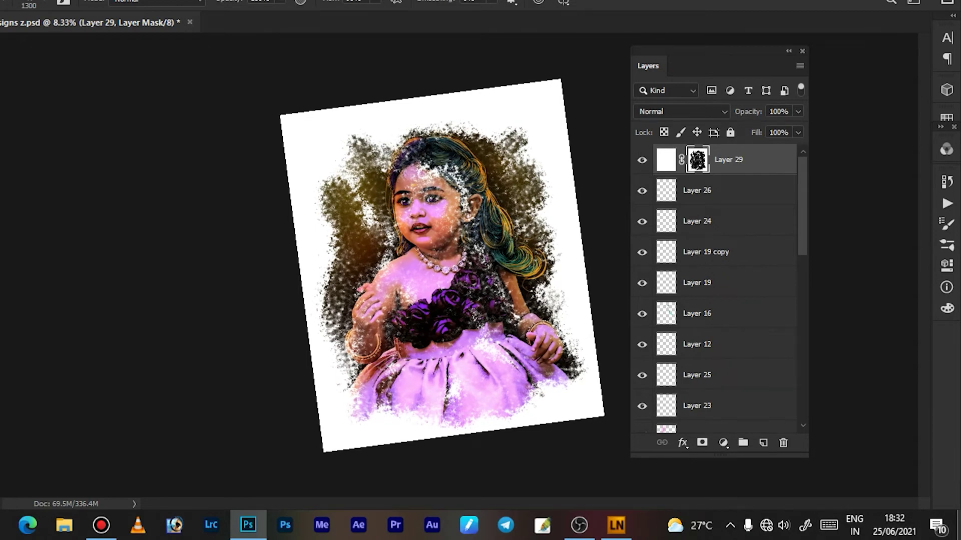
Zoom in and paint out the white speckles on the shoulder, cheek and neck.
{"action": "key", "text": "ctrl+plus"}
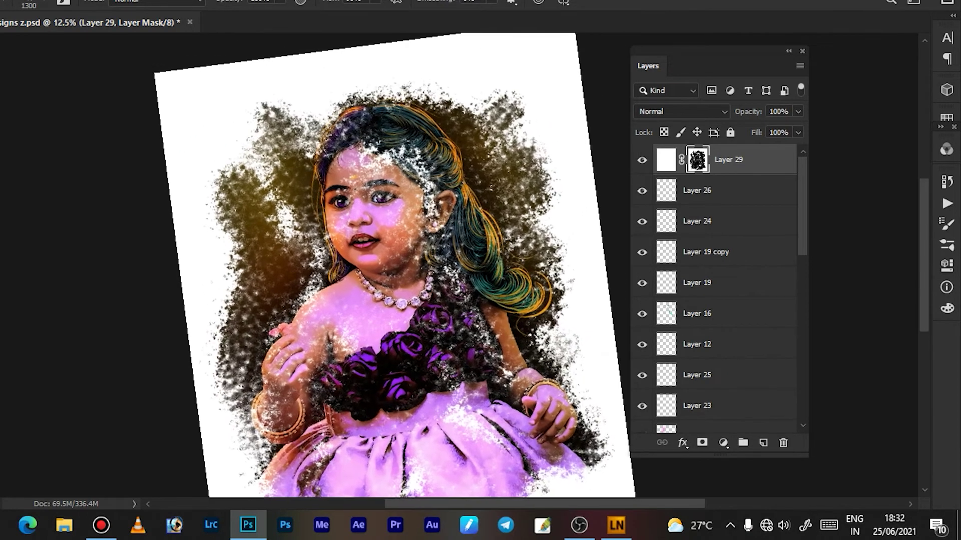
{"action": "right_click", "coordinate": [386, 123]}
{"action": "key", "text": "Escape"}
{"action": "mouse_move", "coordinate": [305, 250]}
{"action": "left_mouse_down"}
{"action": "mouse_move", "coordinate": [340, 350]}
{"action": "mouse_move", "coordinate": [325, 387]}
{"action": "left_mouse_up"}
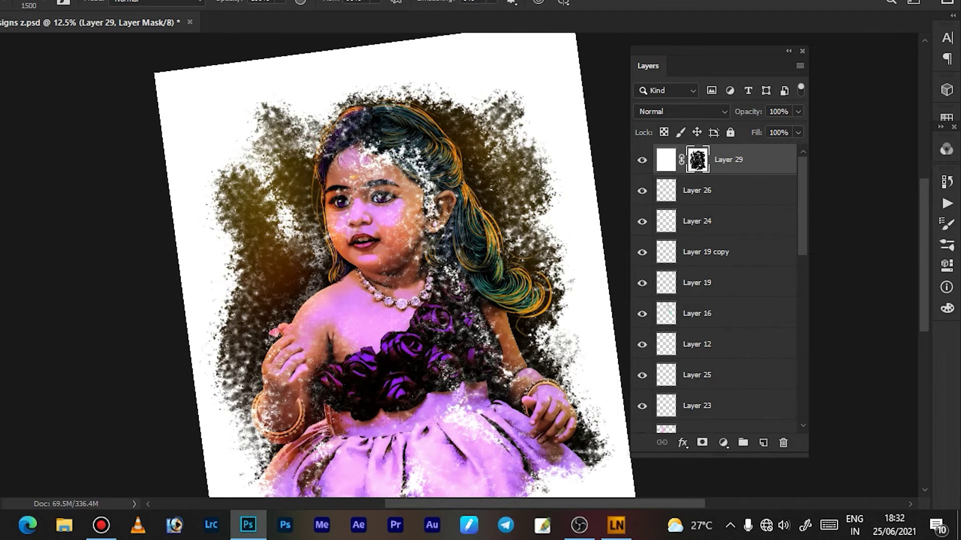
{"action": "left_click", "coordinate": [616, 525]}
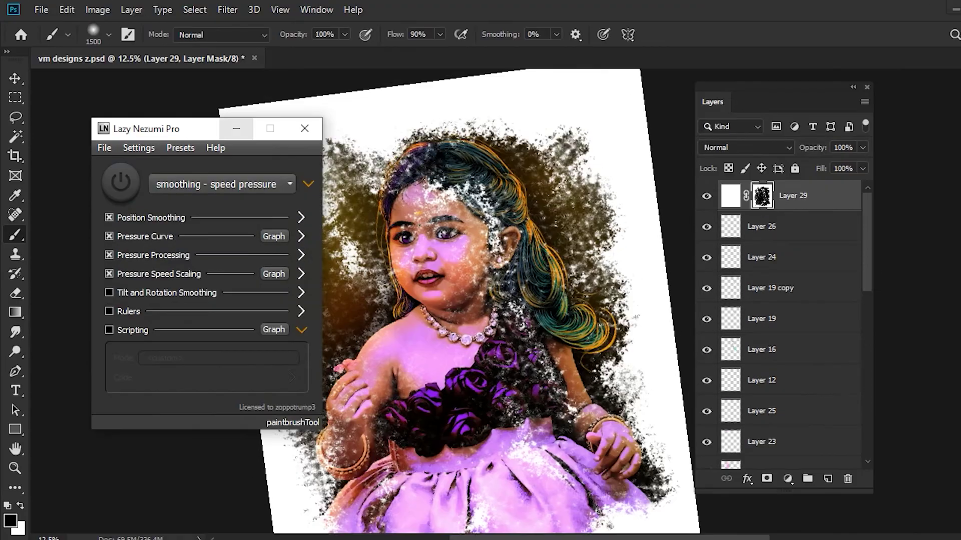
{"action": "left_click", "coordinate": [242, 123]}
{"action": "key", "text": "bracketleft"}
{"action": "key", "text": "bracketleft"}
{"action": "key", "text": "bracketleft"}
{"action": "mouse_move", "coordinate": [376, 326]}
{"action": "left_mouse_down"}
{"action": "mouse_move", "coordinate": [366, 260]}
{"action": "mouse_move", "coordinate": [428, 228]}
{"action": "mouse_move", "coordinate": [400, 150]}
{"action": "mouse_move", "coordinate": [515, 230]}
{"action": "mouse_move", "coordinate": [525, 395]}
{"action": "left_mouse_up"}
Paint out the speckles on both arms, the left hand, the roses and the dress waist.
{"action": "key", "text": "bracketright"}
{"action": "left_click_drag", "start_coordinate": [450, 300], "coordinate": [390, 182]}
{"action": "key", "text": "bracketright"}
{"action": "key", "text": "bracketright"}
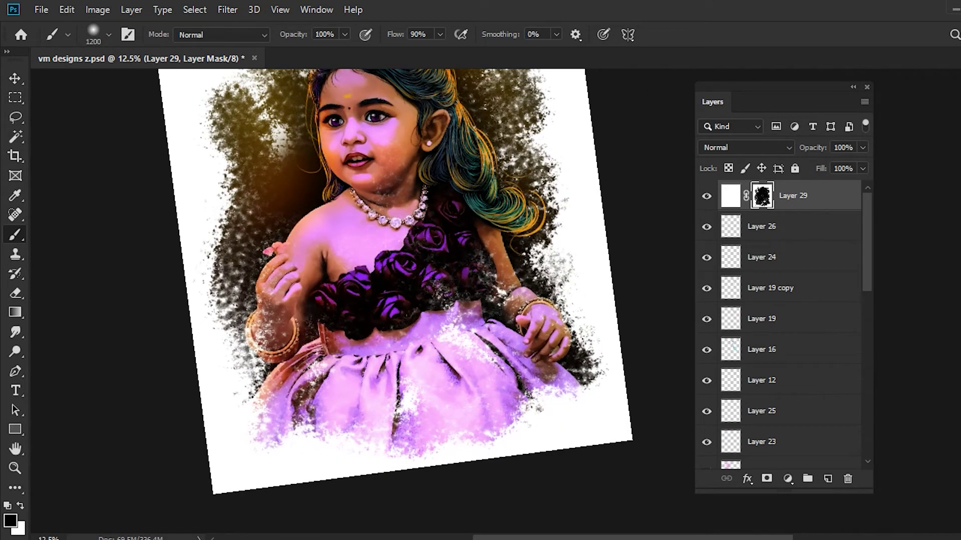
{"action": "left_click_drag", "start_coordinate": [320, 270], "coordinate": [300, 390]}
{"action": "mouse_move", "coordinate": [441, 265]}
{"action": "left_mouse_down"}
{"action": "mouse_move", "coordinate": [450, 325]}
{"action": "mouse_move", "coordinate": [401, 440]}
{"action": "left_mouse_up"}
{"action": "left_click_drag", "start_coordinate": [485, 360], "coordinate": [516, 351]}
{"action": "left_click_drag", "start_coordinate": [480, 321], "coordinate": [536, 250]}
Clean up the dark speckles along the right hair edge and above the head.
{"action": "left_click_drag", "start_coordinate": [401, 200], "coordinate": [423, 340]}
{"action": "mouse_move", "coordinate": [516, 300]}
{"action": "left_mouse_down"}
{"action": "mouse_move", "coordinate": [545, 260]}
{"action": "mouse_move", "coordinate": [570, 340]}
{"action": "left_mouse_up"}
{"action": "mouse_move", "coordinate": [495, 145]}
{"action": "left_mouse_down"}
{"action": "mouse_move", "coordinate": [390, 145]}
{"action": "mouse_move", "coordinate": [310, 210]}
{"action": "left_mouse_up"}
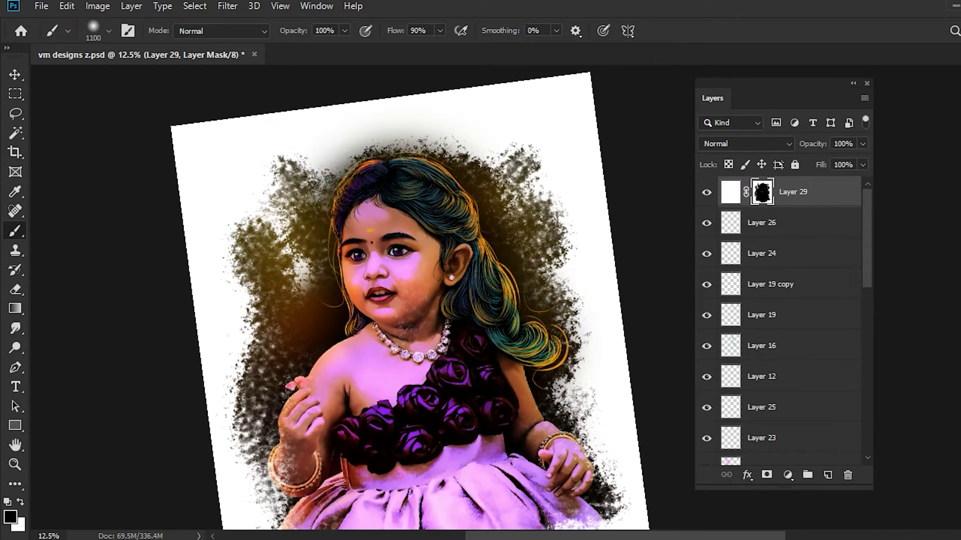
{"action": "key", "text": "bracketleft"}
{"action": "key", "text": "bracketleft"}
{"action": "key", "text": "bracketleft"}
{"action": "mouse_move", "coordinate": [465, 141]}
{"action": "left_mouse_down"}
{"action": "mouse_move", "coordinate": [320, 180]}
{"action": "mouse_move", "coordinate": [311, 270]}
{"action": "left_mouse_up"}
{"action": "left_click_drag", "start_coordinate": [421, 301], "coordinate": [432, 242]}
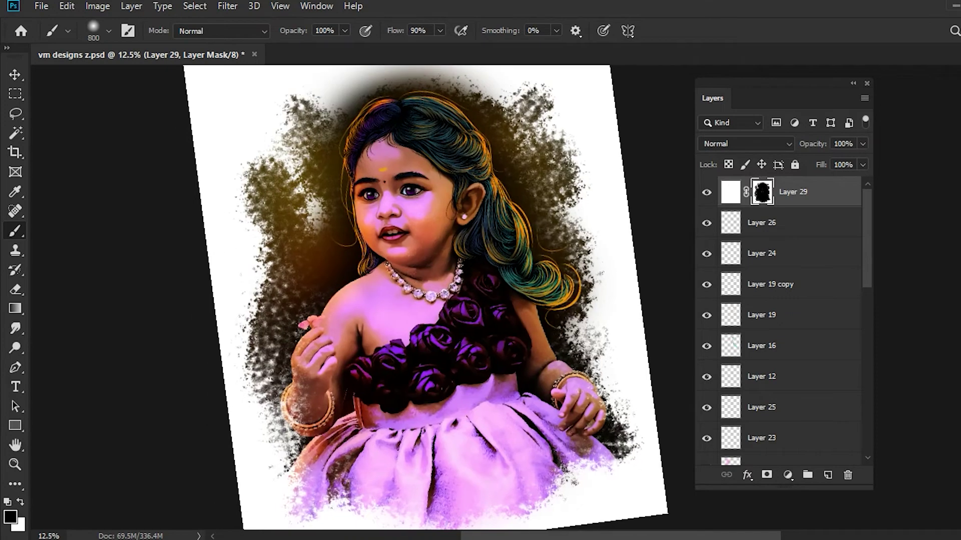
Switch to a larger Hard Round brush, undoing a trial dark dab near the right elbow.
{"action": "right_click", "coordinate": [433, 242]}
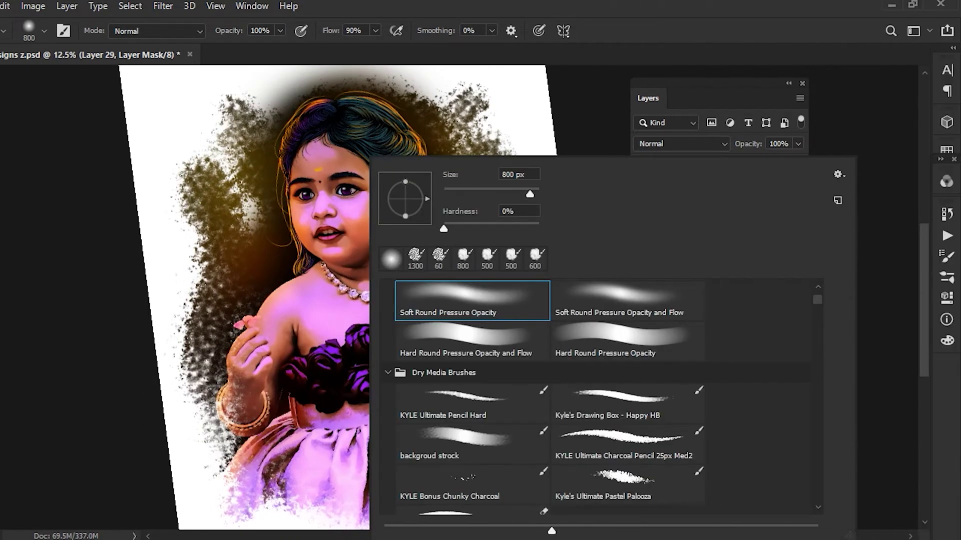
{"action": "scroll", "coordinate": [600, 401], "scroll_direction": "up", "scroll_amount": 3}
{"action": "double_click", "coordinate": [621, 310]}
{"action": "key", "text": "bracketright"}
{"action": "key", "text": "bracketright"}
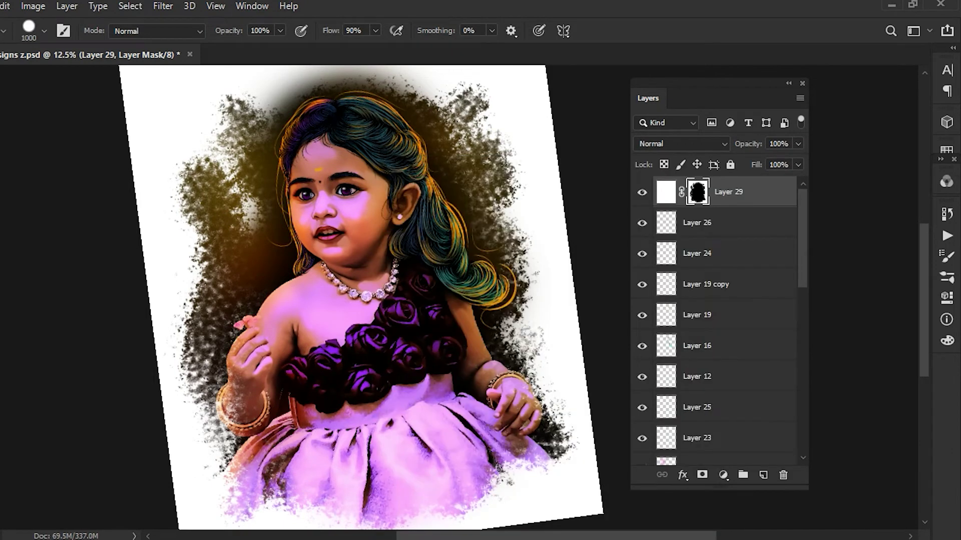
{"action": "left_click", "coordinate": [525, 345]}
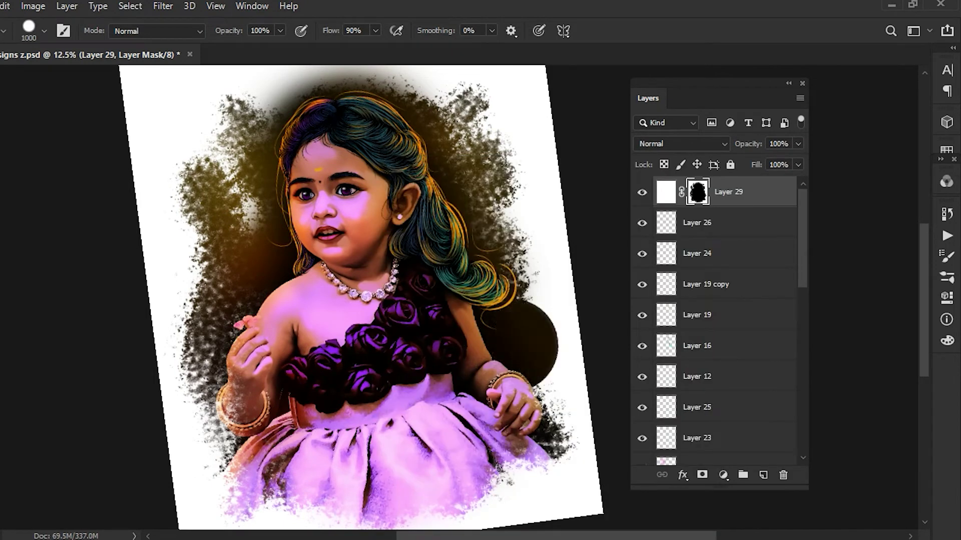
{"action": "key", "text": "ctrl+z"}
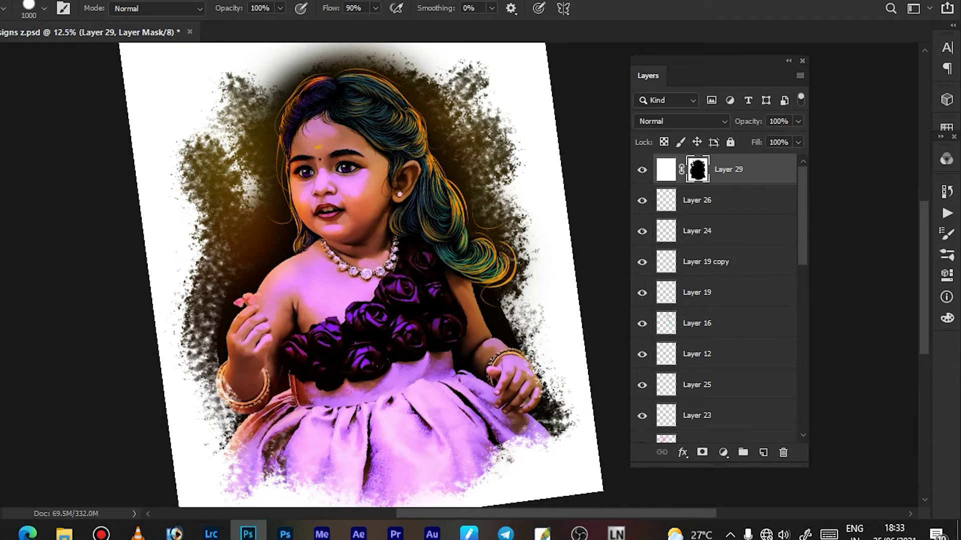
Darken the background around the lower-left skirt and left of the arm and bangle.
{"action": "scroll", "coordinate": [350, 275], "scroll_direction": "down", "scroll_amount": 4}
{"action": "scroll", "coordinate": [351, 275], "scroll_direction": "down", "scroll_amount": 1}
{"action": "mouse_move", "coordinate": [261, 350]}
{"action": "left_mouse_down"}
{"action": "mouse_move", "coordinate": [251, 381]}
{"action": "mouse_move", "coordinate": [212, 345]}
{"action": "left_mouse_up"}
{"action": "left_click_drag", "start_coordinate": [351, 250], "coordinate": [290, 292]}
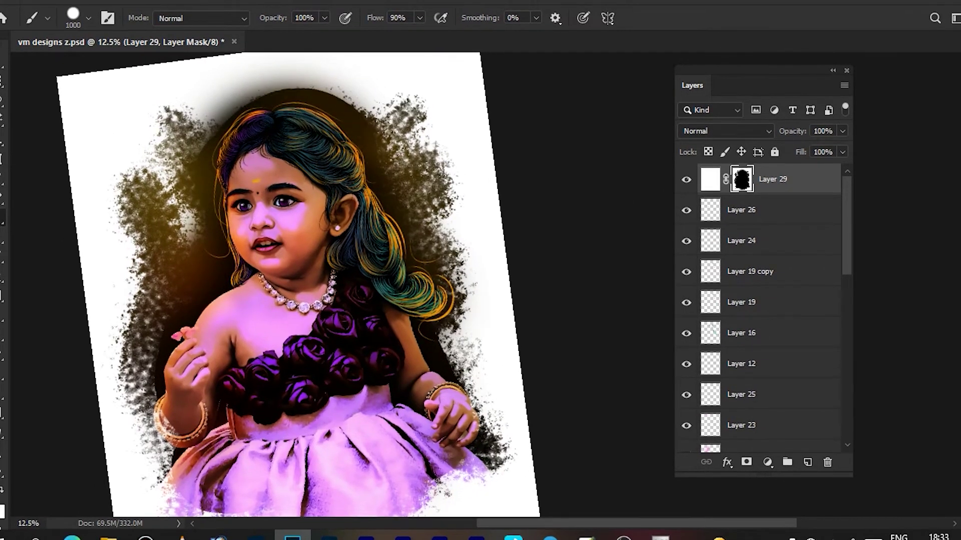
{"action": "mouse_move", "coordinate": [445, 345]}
{"action": "left_mouse_down"}
{"action": "mouse_move", "coordinate": [440, 271]}
{"action": "mouse_move", "coordinate": [448, 385]}
{"action": "left_mouse_up"}
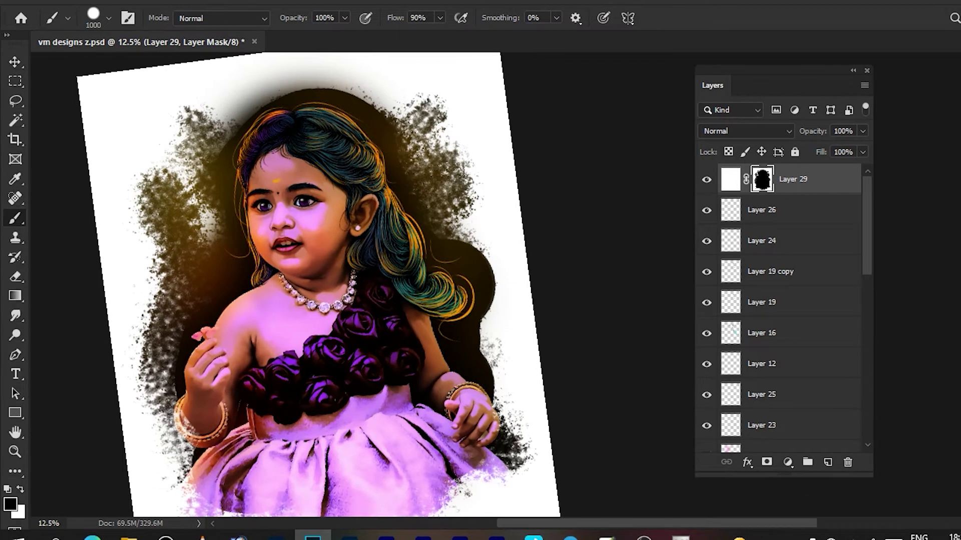
{"action": "key", "text": "ctrl+z"}
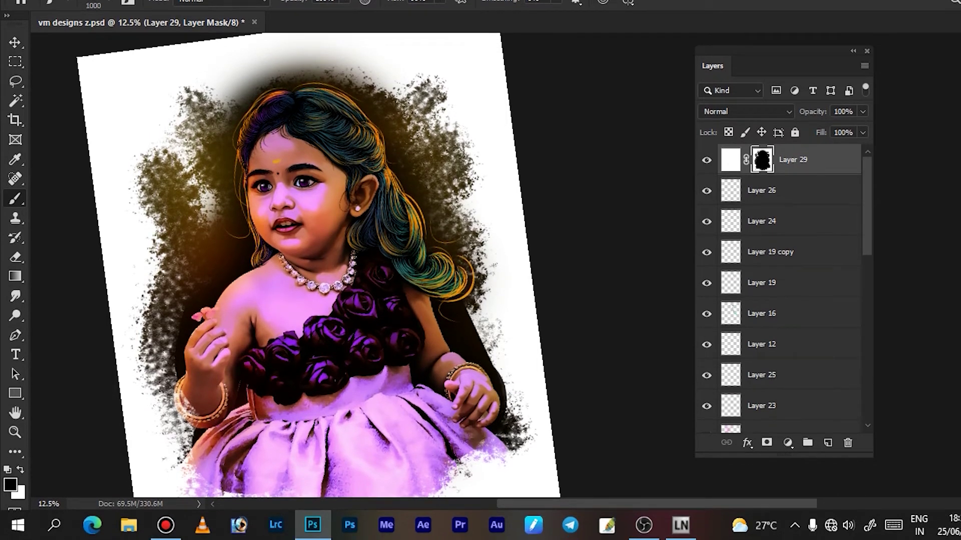
{"action": "left_click_drag", "start_coordinate": [196, 368], "coordinate": [175, 432]}
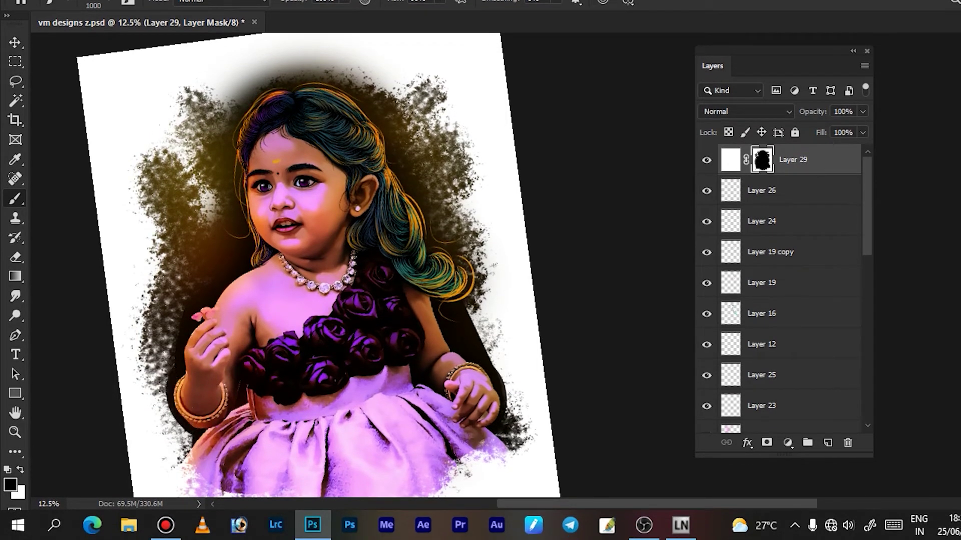
Choose an enlarged splatter brush and stamp dark splatter at the figure's lower-left.
{"action": "right_click", "coordinate": [346, 250]}
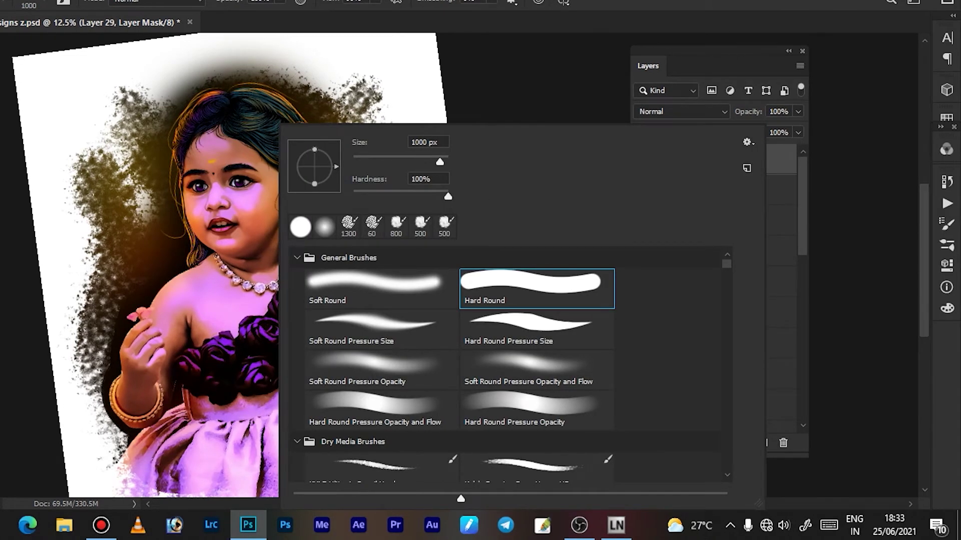
{"action": "scroll", "coordinate": [508, 366], "scroll_direction": "down", "scroll_amount": 5}
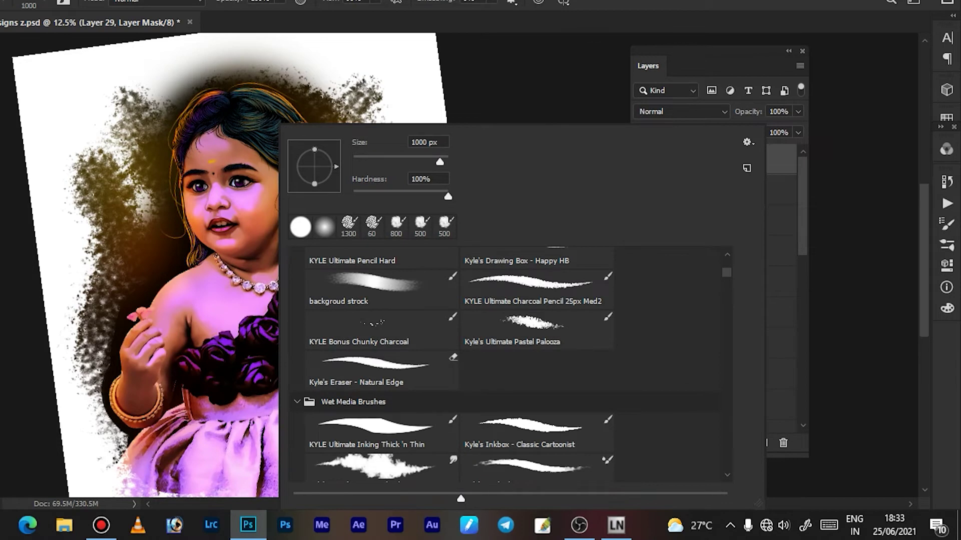
{"action": "double_click", "coordinate": [372, 224]}
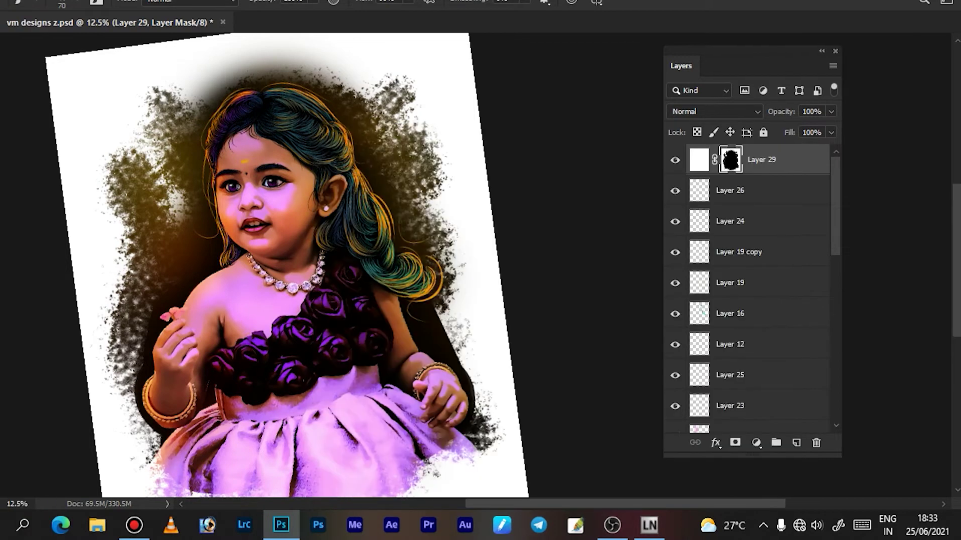
{"action": "key", "text": "bracketright"}
{"action": "key", "text": "bracketright"}
{"action": "key", "text": "bracketright"}
{"action": "key", "text": "bracketright"}
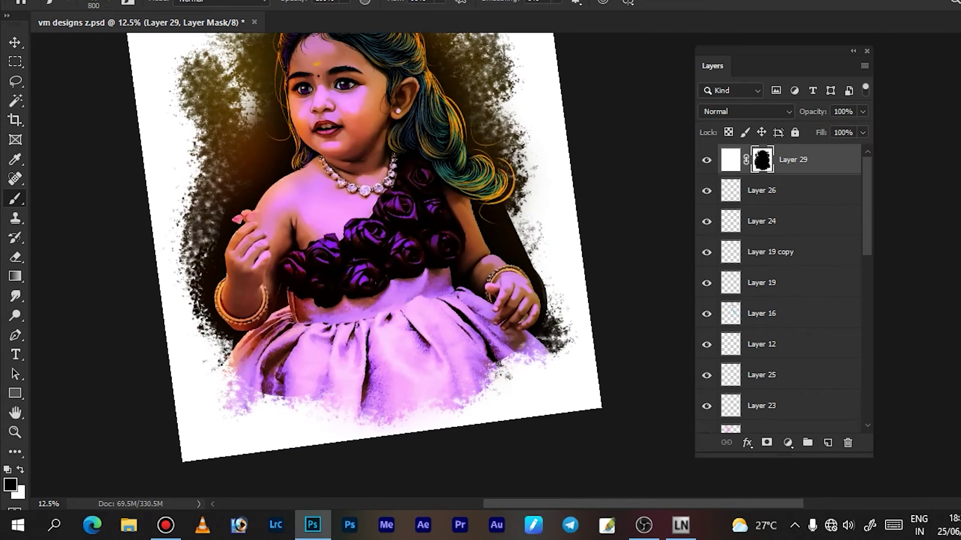
{"action": "left_click", "coordinate": [207, 362]}
{"action": "left_click", "coordinate": [217, 406]}
{"action": "left_click", "coordinate": [194, 319]}
Stamp more dark splatter at the lower-left and up the figure's left side.
{"action": "left_click", "coordinate": [228, 403]}
{"action": "key", "text": "bracketright"}
{"action": "key", "text": "bracketright"}
{"action": "left_click", "coordinate": [191, 345]}
{"action": "left_click", "coordinate": [267, 405]}
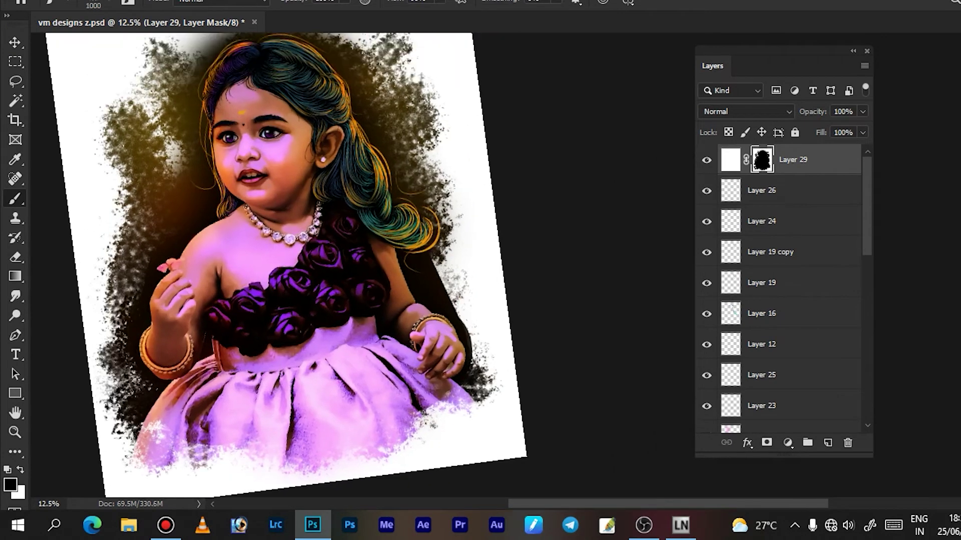
{"action": "key", "text": "bracketleft"}
{"action": "left_click", "coordinate": [178, 255]}
{"action": "left_click", "coordinate": [171, 189]}
{"action": "left_click", "coordinate": [133, 162]}
{"action": "key", "text": "bracketright"}
{"action": "key", "text": "bracketright"}
{"action": "left_click", "coordinate": [124, 212]}
{"action": "left_click", "coordinate": [128, 273]}
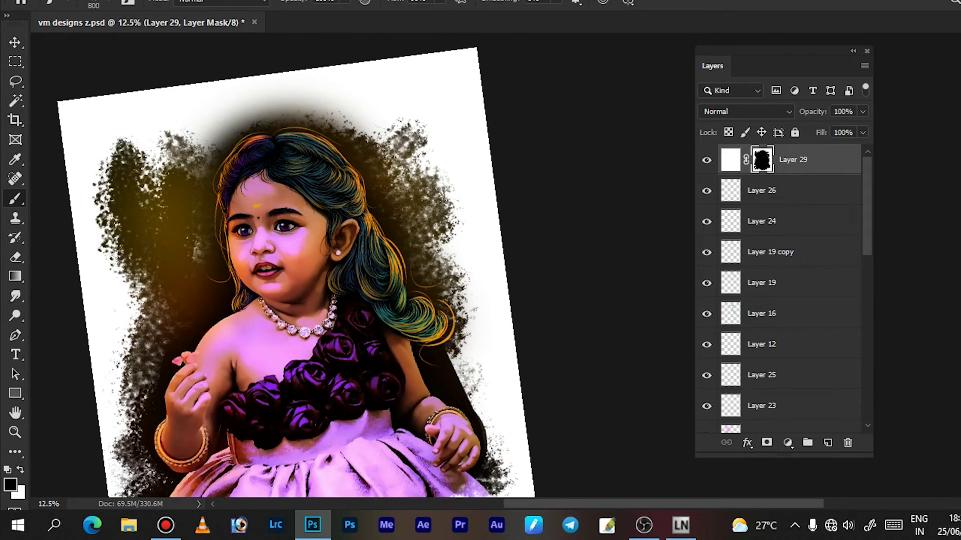
Paint dark splatter beside the hair and above the head, filling the gap to the clouds.
{"action": "left_click_drag", "start_coordinate": [418, 145], "coordinate": [446, 295]}
{"action": "left_click_drag", "start_coordinate": [401, 225], "coordinate": [391, 130]}
{"action": "key", "text": "bracketright"}
{"action": "mouse_move", "coordinate": [250, 143]}
{"action": "left_mouse_down"}
{"action": "mouse_move", "coordinate": [320, 125]}
{"action": "mouse_move", "coordinate": [211, 175]}
{"action": "mouse_move", "coordinate": [187, 212]}
{"action": "left_mouse_up"}
{"action": "left_click_drag", "start_coordinate": [300, 120], "coordinate": [370, 180]}
{"action": "mouse_move", "coordinate": [295, 150]}
{"action": "left_mouse_down"}
{"action": "mouse_move", "coordinate": [235, 150]}
{"action": "mouse_move", "coordinate": [296, 131]}
{"action": "left_mouse_up"}
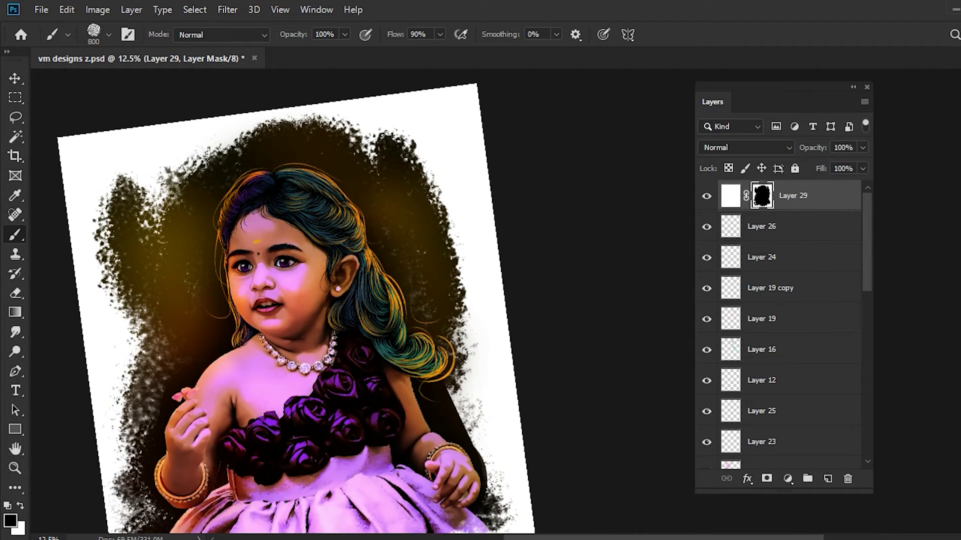
Paint dark splatter along the figure's right side and lower-right dress edge.
{"action": "left_click_drag", "start_coordinate": [300, 350], "coordinate": [273, 235]}
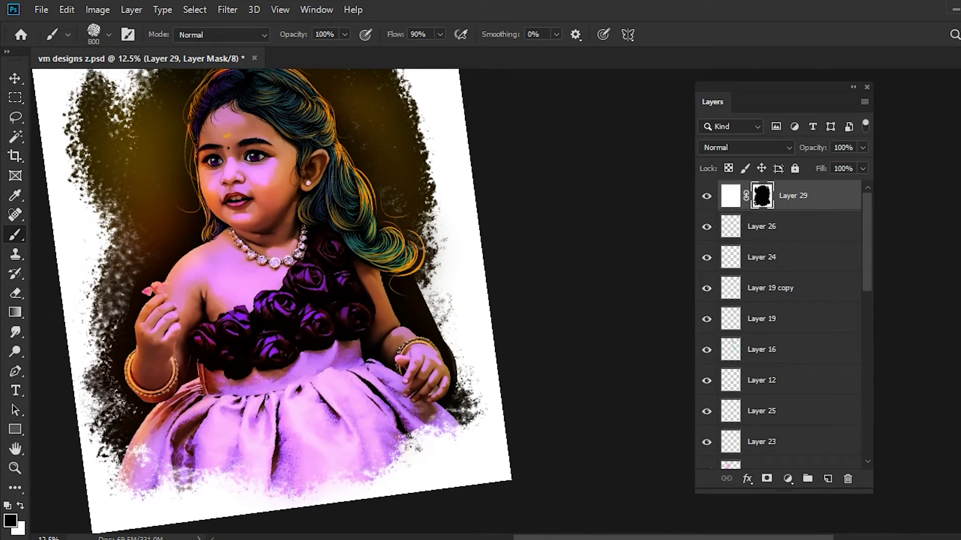
{"action": "left_click_drag", "start_coordinate": [426, 208], "coordinate": [448, 247]}
{"action": "left_click_drag", "start_coordinate": [456, 327], "coordinate": [480, 390]}
{"action": "left_click_drag", "start_coordinate": [422, 278], "coordinate": [438, 303]}
{"action": "mouse_move", "coordinate": [481, 395]}
{"action": "left_mouse_down"}
{"action": "mouse_move", "coordinate": [451, 440]}
{"action": "mouse_move", "coordinate": [405, 450]}
{"action": "left_mouse_up"}
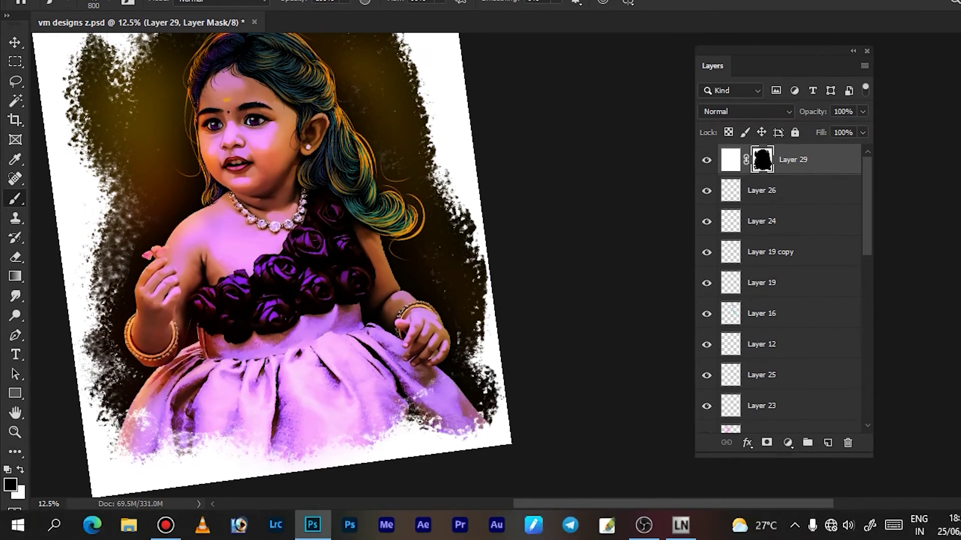
{"action": "mouse_move", "coordinate": [300, 250]}
{"action": "left_mouse_down"}
{"action": "mouse_move", "coordinate": [440, 250]}
{"action": "mouse_move", "coordinate": [431, 231]}
{"action": "mouse_move", "coordinate": [430, 250]}
{"action": "mouse_move", "coordinate": [370, 265]}
{"action": "left_mouse_up"}
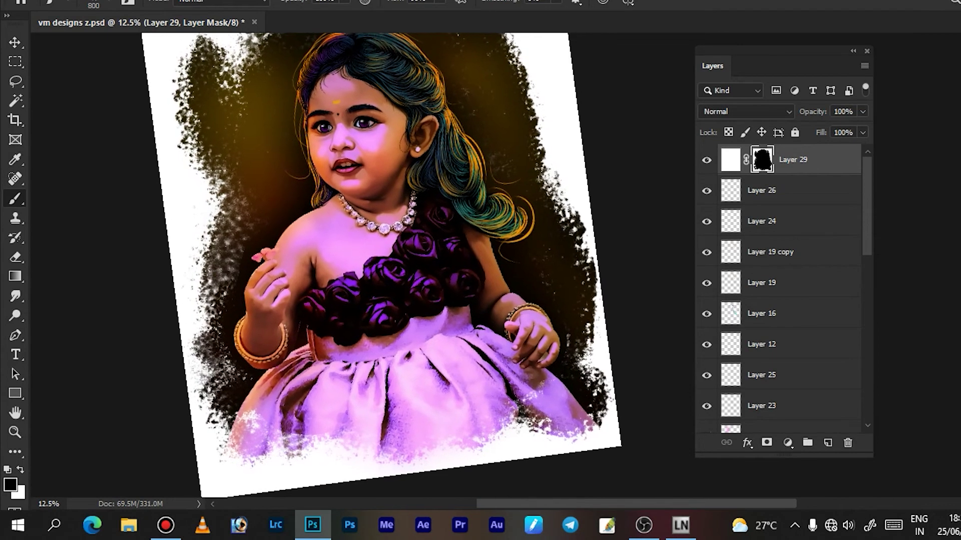
{"action": "left_click_drag", "start_coordinate": [380, 250], "coordinate": [367, 298]}
{"action": "key", "text": "ctrl+minus"}
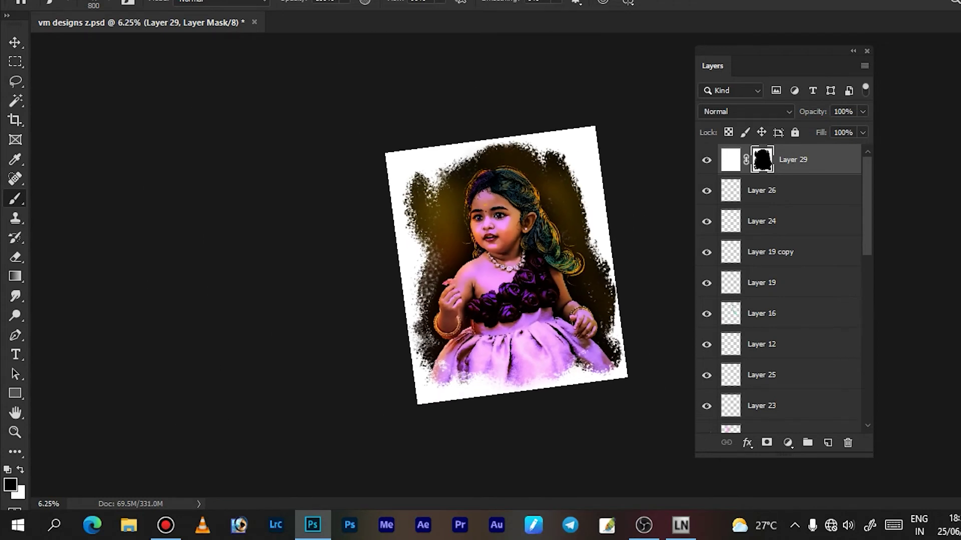
{"action": "key", "text": "ctrl+plus"}
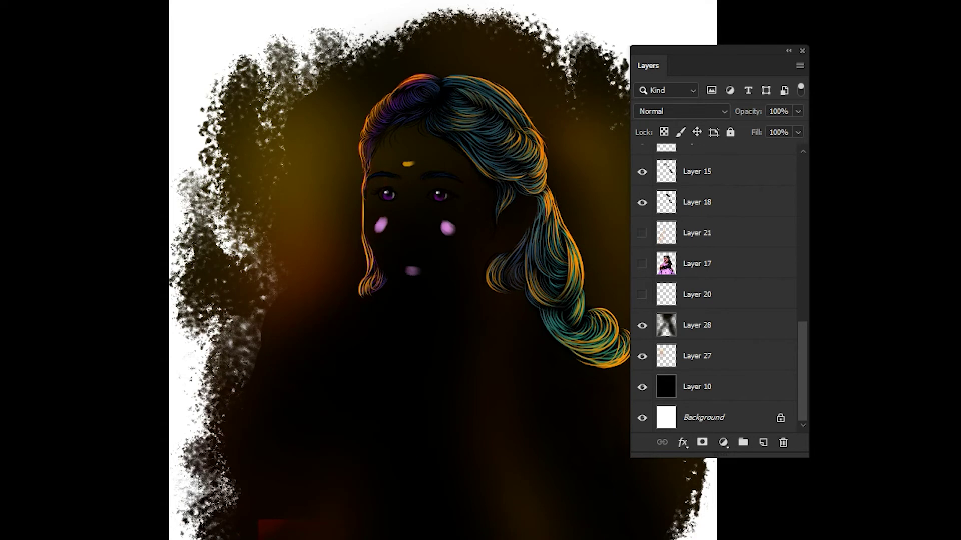
Add a new layer above the dark fill Layer 10 and merge the three glow layers.
{"action": "scroll", "coordinate": [716, 290], "scroll_direction": "up", "scroll_amount": 5}
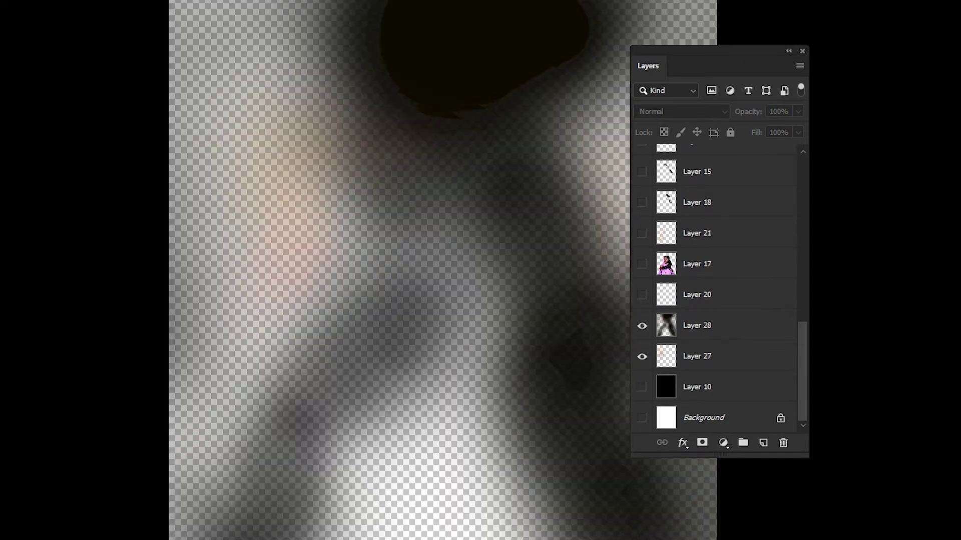
{"action": "left_click", "coordinate": [726, 386]}
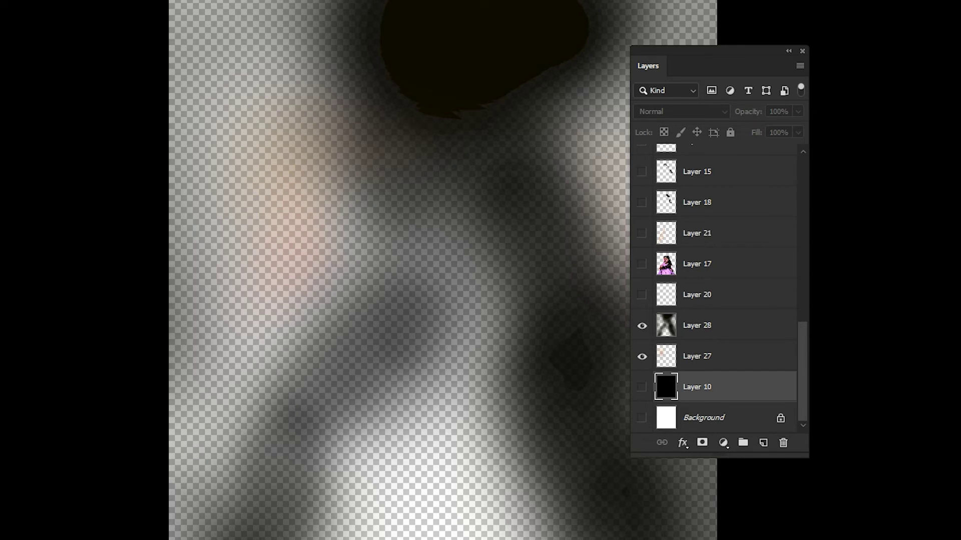
{"action": "left_click", "coordinate": [763, 443]}
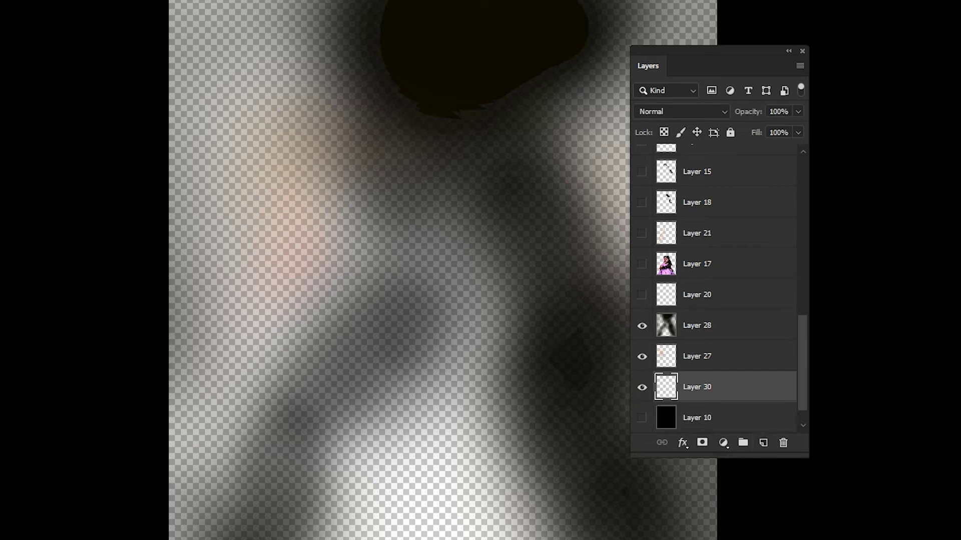
{"action": "key", "text": "ctrl+shift+e"}
Merge the glow and dark fill into Background and show Layer 20's orange hair strands.
{"action": "left_click", "coordinate": [642, 387]}
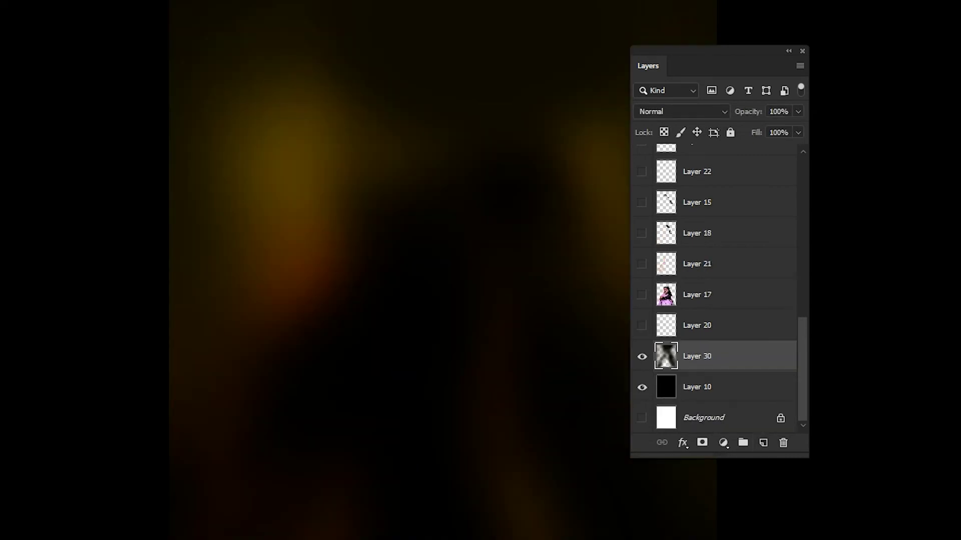
{"action": "left_click", "coordinate": [642, 387]}
{"action": "left_click", "coordinate": [642, 418]}
{"action": "left_click", "coordinate": [642, 418]}
{"action": "left_click", "coordinate": [642, 387]}
{"action": "left_click", "coordinate": [642, 418]}
{"action": "key", "text": "ctrl+shift+e"}
{"action": "left_click", "coordinate": [642, 387]}
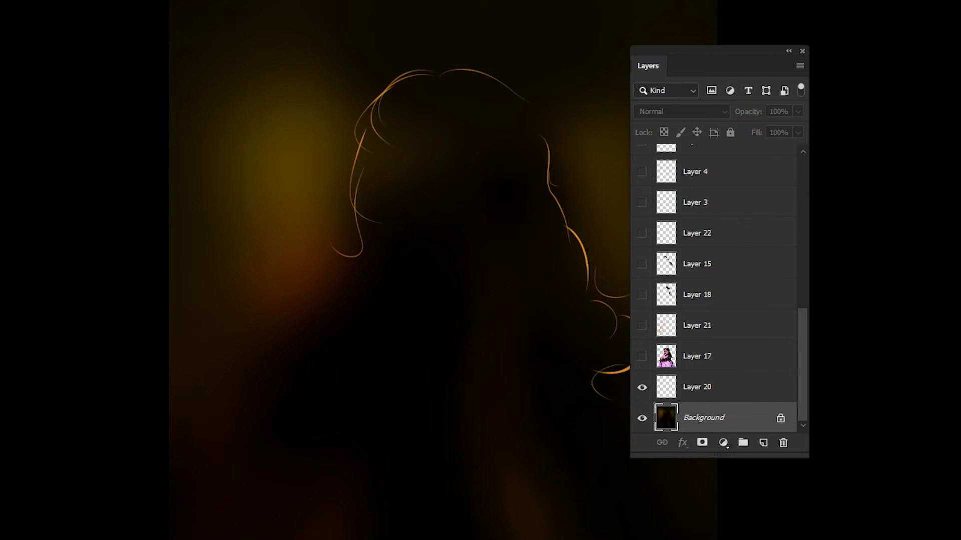
Show Layers 17, 21, 18 and 15, briefly hiding them to compare the background.
{"action": "left_click", "coordinate": [642, 356]}
{"action": "left_click", "coordinate": [642, 325]}
{"action": "left_click", "coordinate": [642, 295]}
{"action": "left_click", "coordinate": [642, 264]}
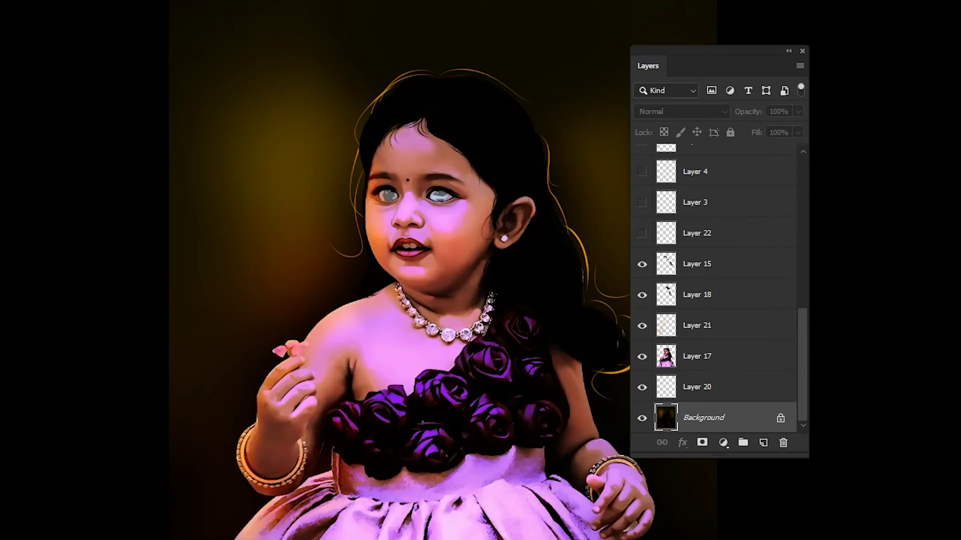
{"action": "left_click", "coordinate": [642, 325]}
{"action": "left_click", "coordinate": [642, 295]}
{"action": "left_click", "coordinate": [642, 264]}
{"action": "left_click", "coordinate": [642, 356]}
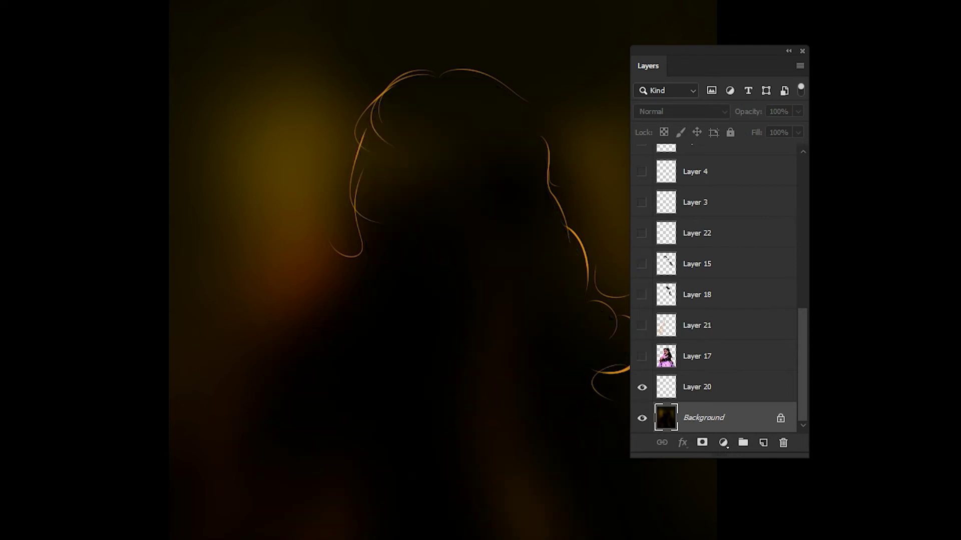
{"action": "left_click", "coordinate": [642, 357]}
{"action": "left_click", "coordinate": [642, 325]}
{"action": "left_click", "coordinate": [642, 294]}
{"action": "left_click", "coordinate": [642, 264]}
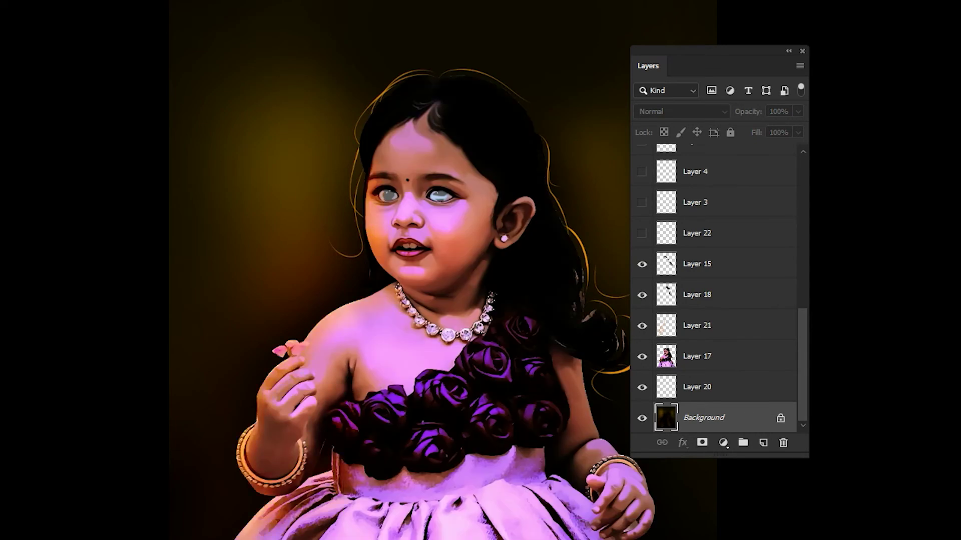
Show Layers 22, 3 and 4 for the forehead hair and purple eyes.
{"action": "left_click", "coordinate": [642, 233]}
{"action": "left_click", "coordinate": [642, 202]}
{"action": "left_click", "coordinate": [642, 172]}
{"action": "scroll", "coordinate": [716, 290], "scroll_direction": "up", "scroll_amount": 5}
{"action": "scroll", "coordinate": [716, 290], "scroll_direction": "up", "scroll_amount": 5}
Show Layers 29, 26, 24, 19 copy, 19, 16, 12 and 25 for splatter edges and teal-gold hair.
{"action": "left_click", "coordinate": [642, 160]}
{"action": "left_click", "coordinate": [642, 191]}
{"action": "left_click", "coordinate": [642, 221]}
{"action": "left_click", "coordinate": [642, 252]}
{"action": "left_click", "coordinate": [642, 284]}
{"action": "left_click", "coordinate": [642, 313]}
{"action": "left_click", "coordinate": [642, 345]}
{"action": "left_click", "coordinate": [642, 375]}
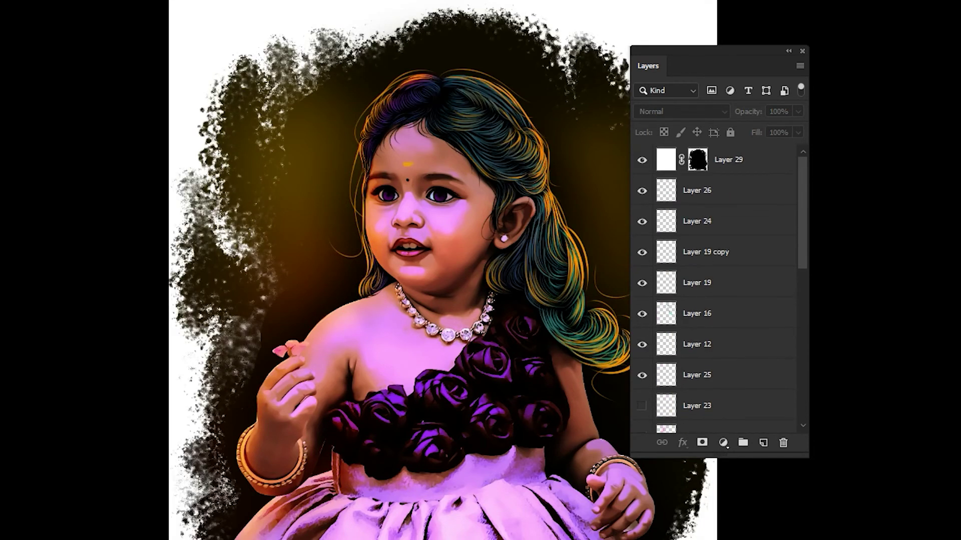
Show Layers 23, 8, 9, 6 and 5 for the eyebrows and red-orange glow.
{"action": "scroll", "coordinate": [715, 291], "scroll_direction": "down", "scroll_amount": 5}
{"action": "left_click", "coordinate": [642, 257]}
{"action": "left_click", "coordinate": [642, 288]}
{"action": "left_click", "coordinate": [642, 319]}
{"action": "left_click", "coordinate": [642, 349]}
{"action": "left_click", "coordinate": [642, 381]}
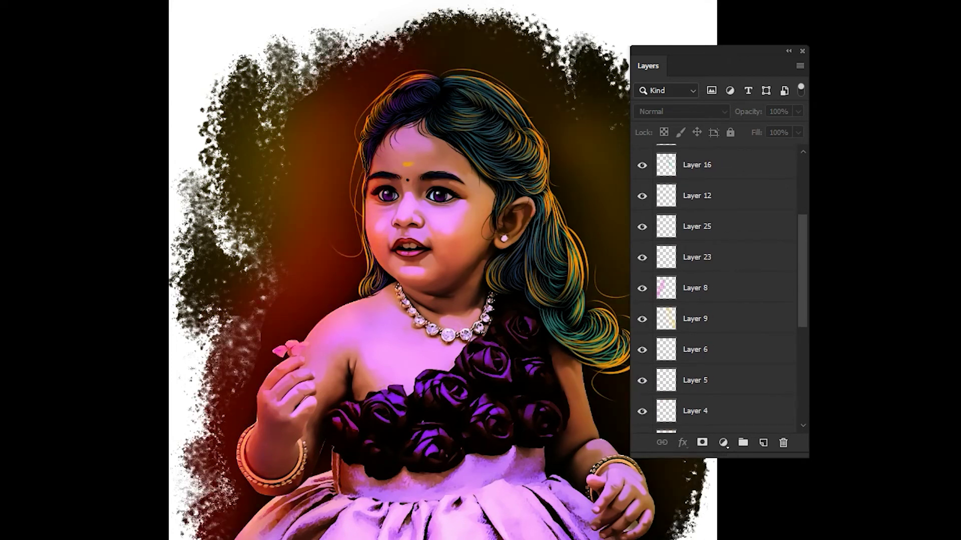
Toggle Layer 8 off and on to compare its glow, then zoom out.
{"action": "scroll", "coordinate": [715, 290], "scroll_direction": "down", "scroll_amount": 1}
{"action": "scroll", "coordinate": [716, 291], "scroll_direction": "down", "scroll_amount": 2}
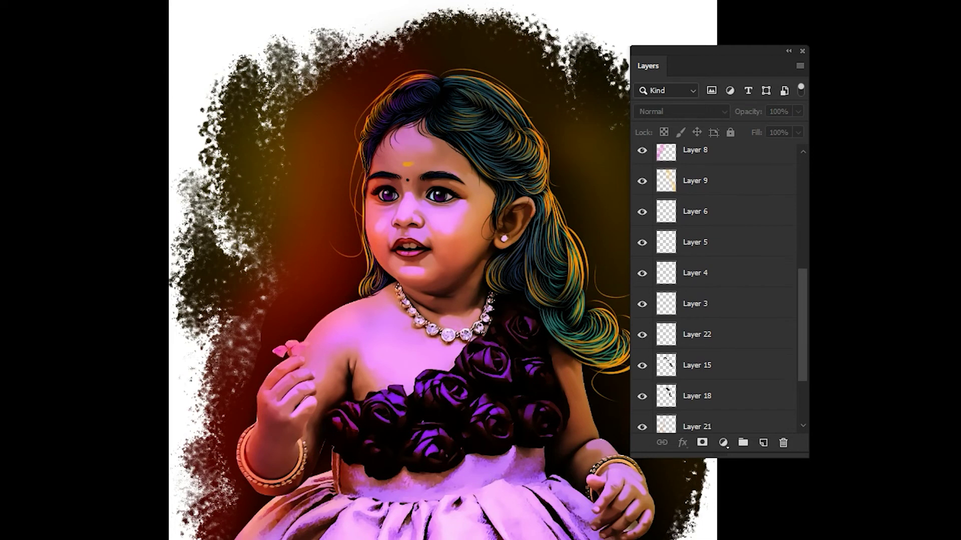
{"action": "scroll", "coordinate": [716, 290], "scroll_direction": "up", "scroll_amount": 2}
{"action": "scroll", "coordinate": [716, 290], "scroll_direction": "up", "scroll_amount": 2}
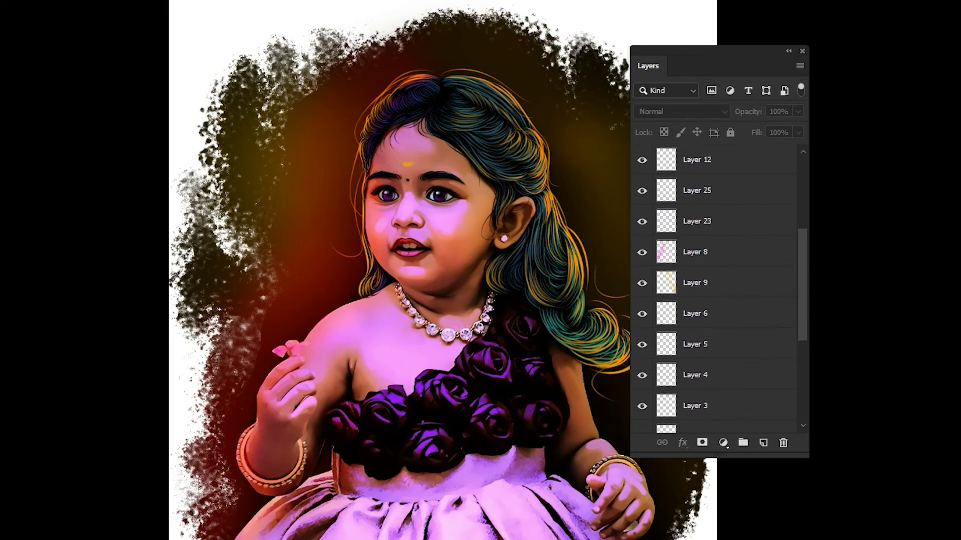
{"action": "left_click", "coordinate": [642, 252]}
{"action": "left_click", "coordinate": [642, 253]}
{"action": "key", "text": "ctrl+minus"}
{"action": "key", "text": "ctrl+minus"}
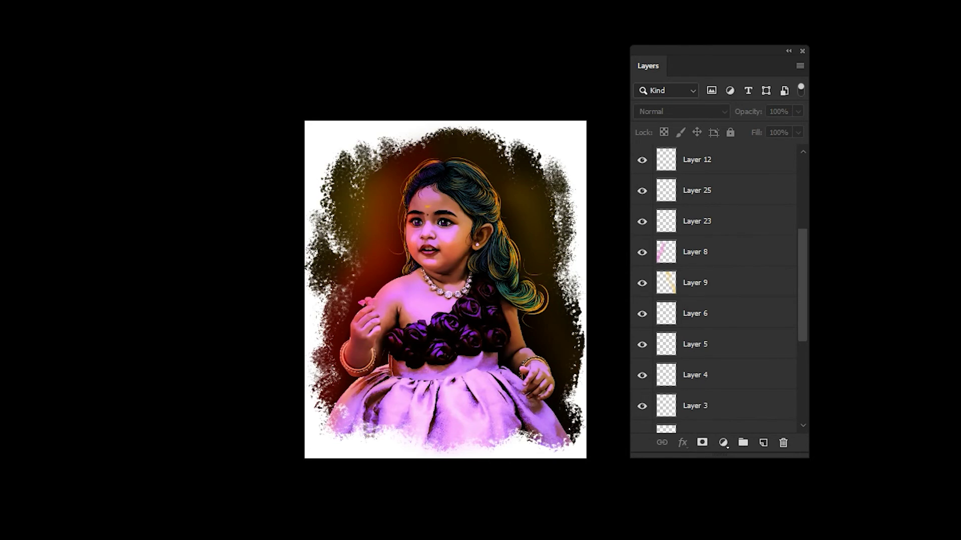
Zoom in toward the chest and necklace and select Layer 17 for editing.
{"action": "key", "text": "ctrl+plus"}
{"action": "key", "text": "ctrl+plus"}
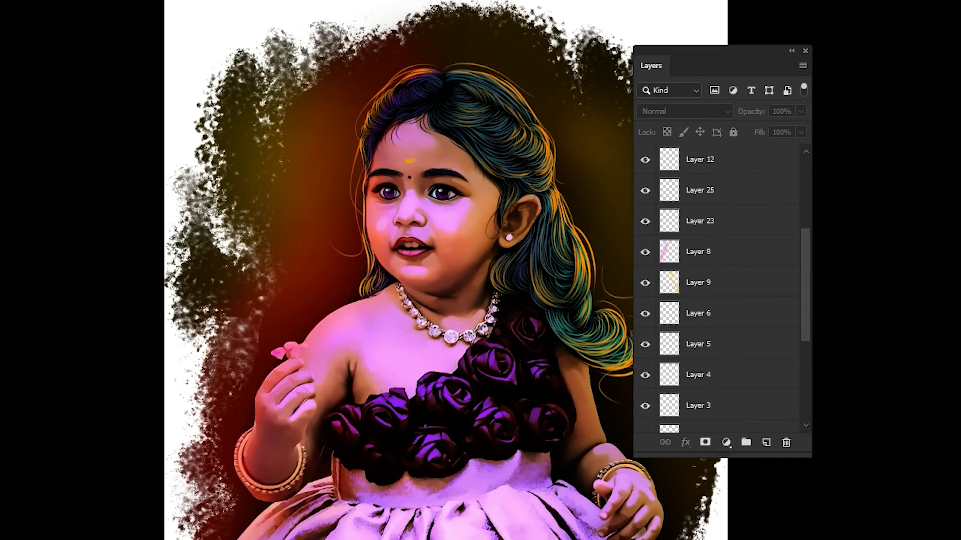
{"action": "scroll", "coordinate": [395, 271], "scroll_direction": "right", "scroll_amount": 4}
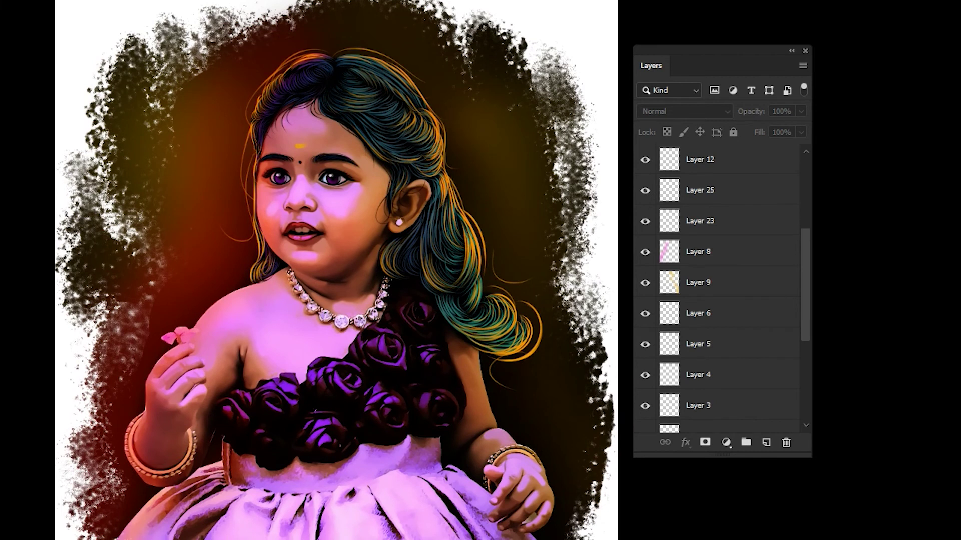
{"action": "key", "text": "ctrl+plus"}
{"action": "key", "text": "ctrl+plus"}
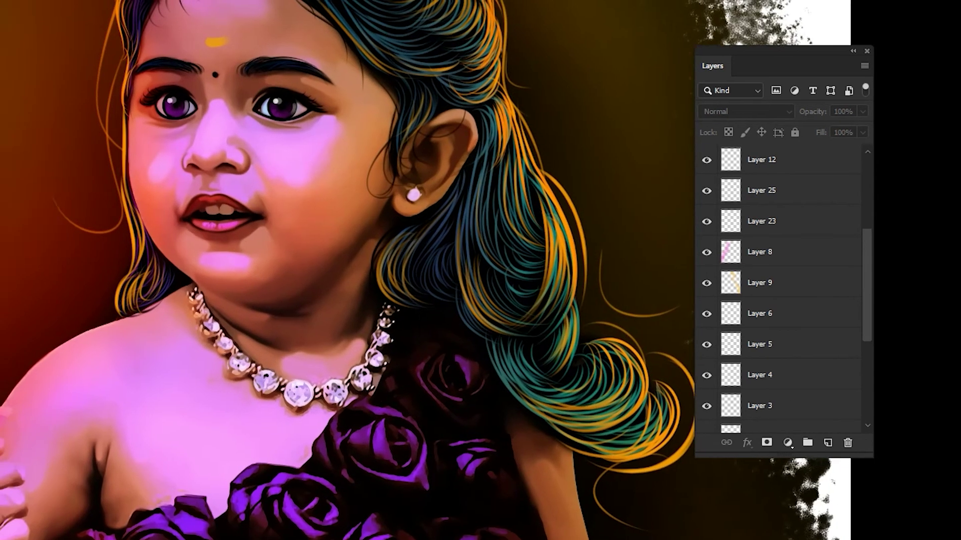
{"action": "key", "text": "ctrl+plus"}
{"action": "scroll", "coordinate": [716, 285], "scroll_direction": "down", "scroll_amount": 3}
{"action": "scroll", "coordinate": [715, 285], "scroll_direction": "down", "scroll_amount": 3}
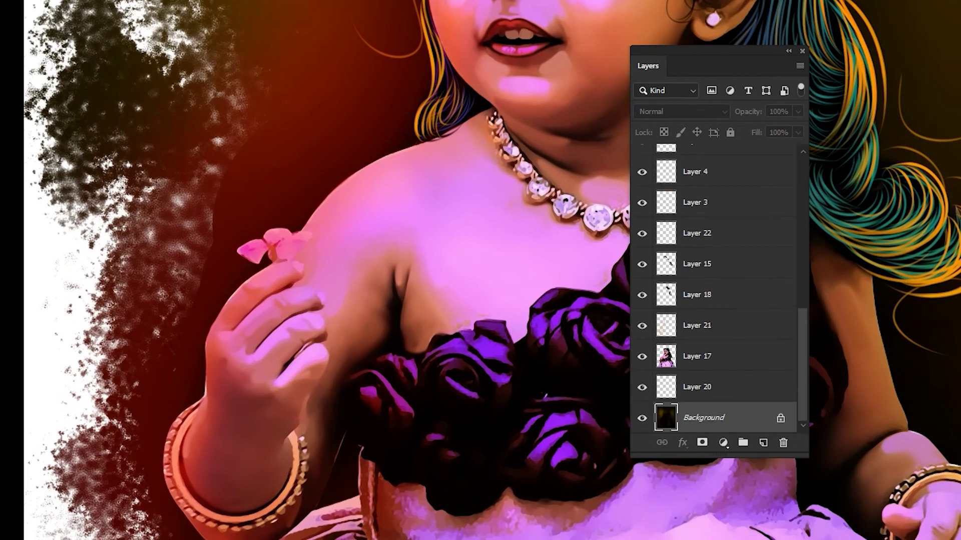
{"action": "left_click", "coordinate": [642, 356]}
{"action": "left_click", "coordinate": [710, 356]}
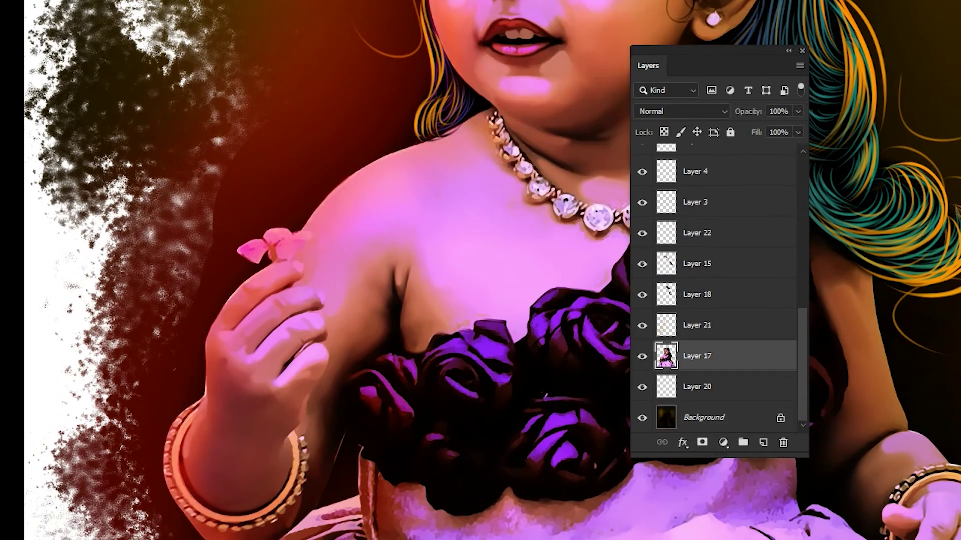
Zoom in on the hand and start a Pen path along the flower's left petal and lower edge.
{"action": "key", "text": "ctrl+plus"}
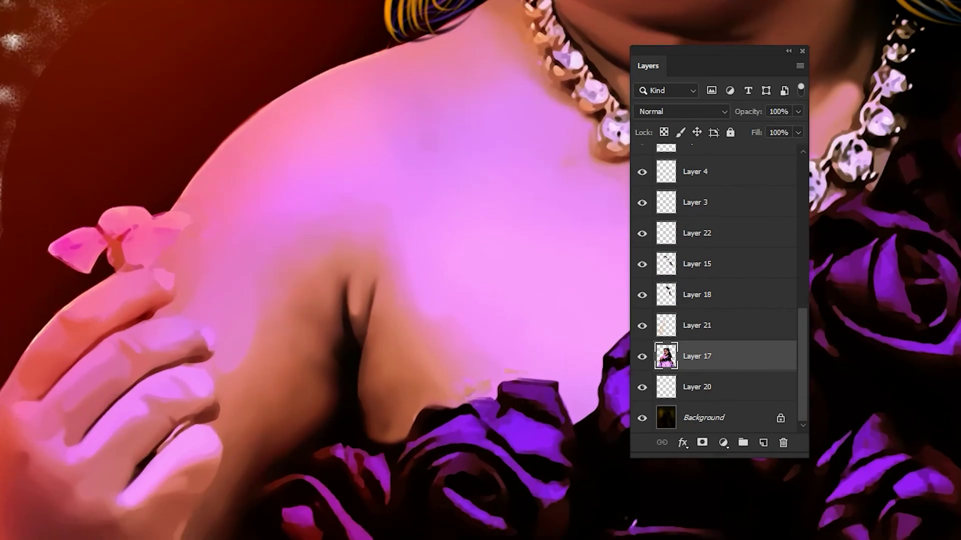
{"action": "key", "text": "ctrl+plus"}
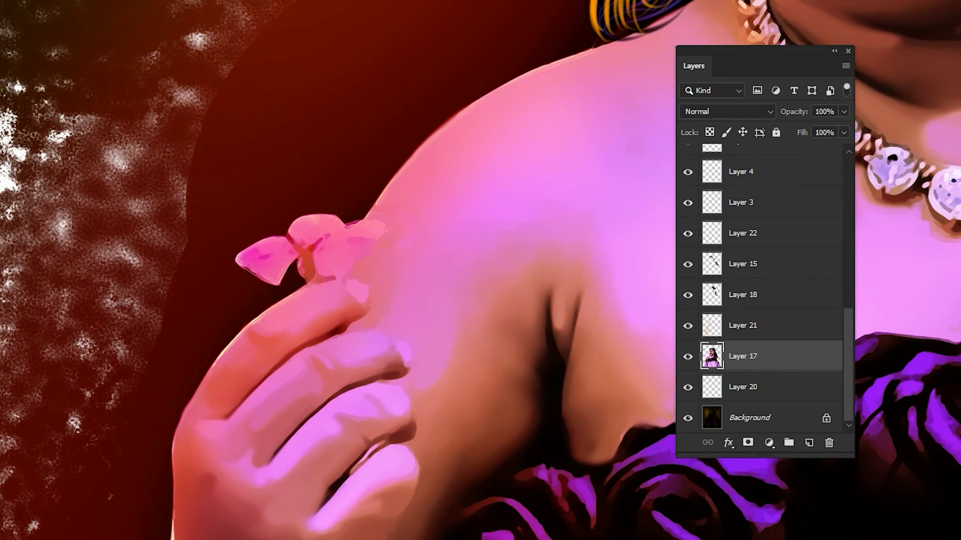
{"action": "left_click", "coordinate": [287, 235]}
{"action": "left_click_drag", "start_coordinate": [238, 256], "coordinate": [238, 266]}
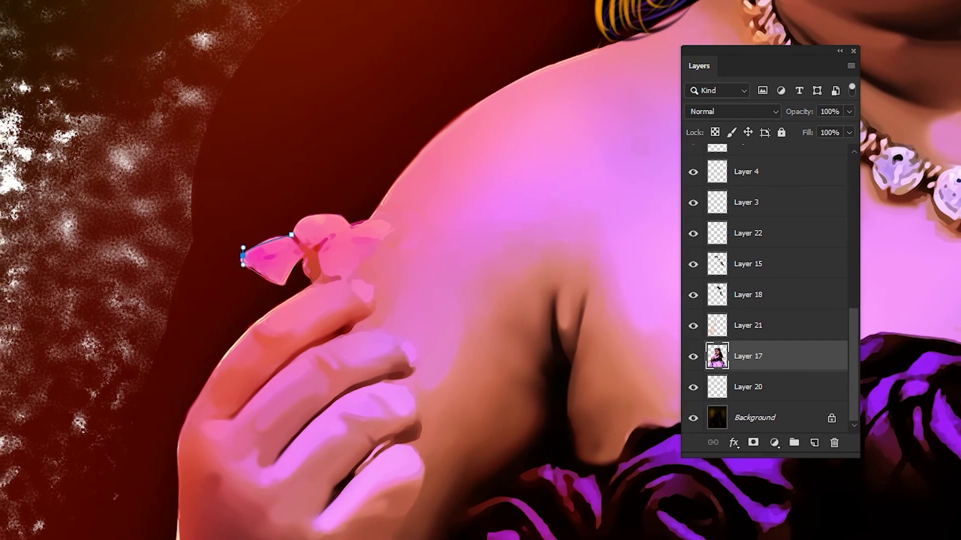
{"action": "left_click", "coordinate": [269, 278]}
{"action": "left_click", "coordinate": [299, 262]}
Finish the flower outline, close the path and choose Make Selection.
{"action": "left_click", "coordinate": [313, 279]}
{"action": "mouse_move", "coordinate": [320, 278]}
{"action": "left_mouse_down"}
{"action": "mouse_move", "coordinate": [350, 271]}
{"action": "mouse_move", "coordinate": [390, 223]}
{"action": "mouse_move", "coordinate": [353, 223]}
{"action": "mouse_move", "coordinate": [353, 212]}
{"action": "left_mouse_up"}
{"action": "left_click", "coordinate": [293, 225]}
{"action": "left_click", "coordinate": [291, 234]}
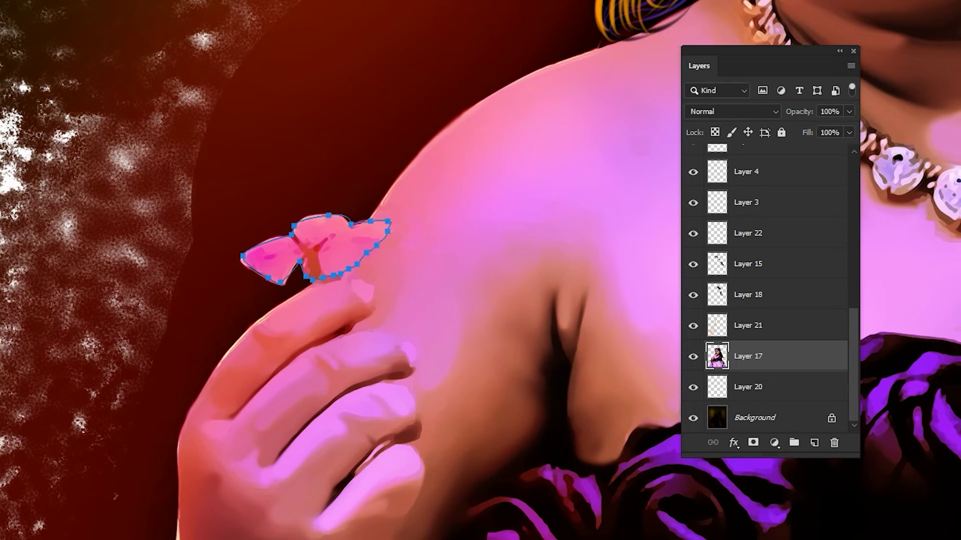
{"action": "right_click", "coordinate": [309, 176]}
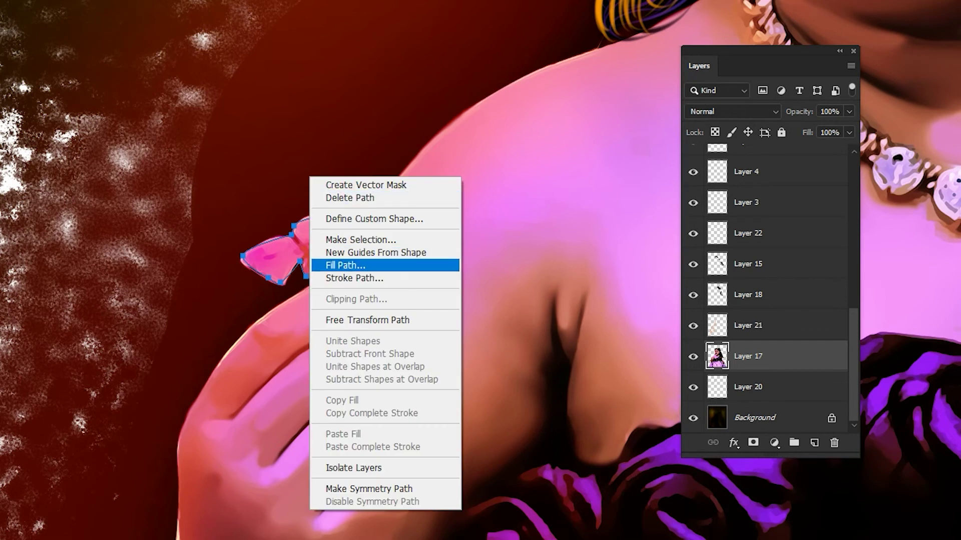
{"action": "left_click", "coordinate": [350, 239]}
Confirm the flower selection and shift its midtones toward magenta with Color Balance.
{"action": "key", "text": "Return"}
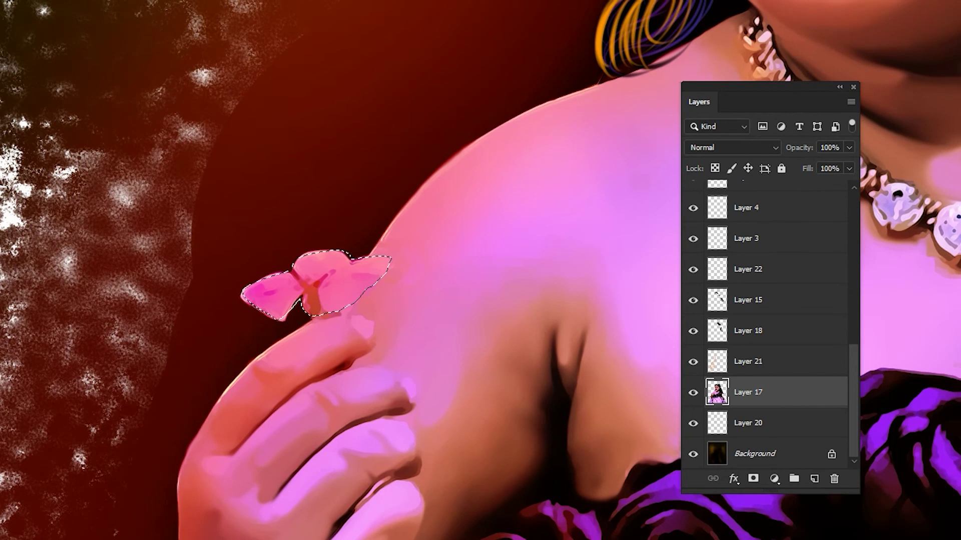
{"action": "key", "text": "ctrl+b"}
{"action": "left_click_drag", "start_coordinate": [709, 339], "coordinate": [651, 339]}
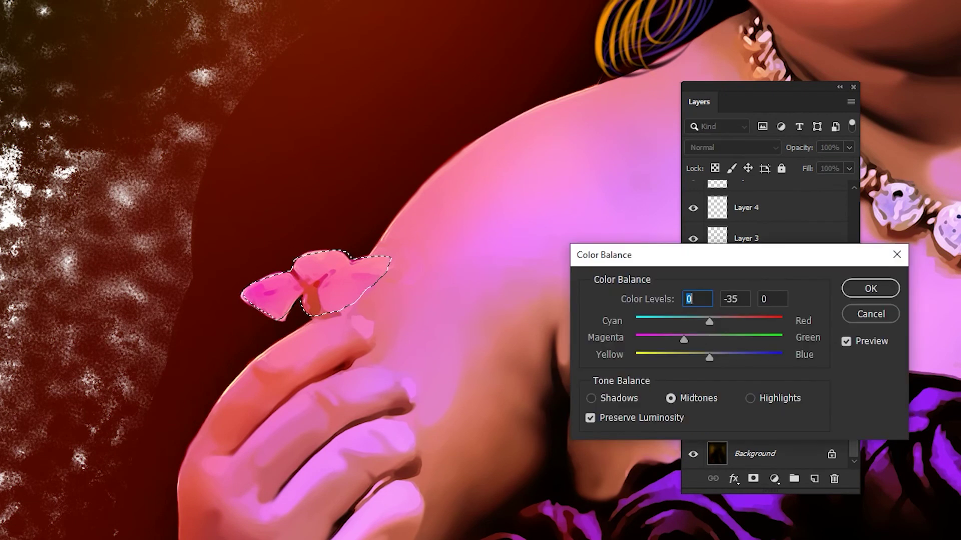
{"action": "key", "text": "Tab"}
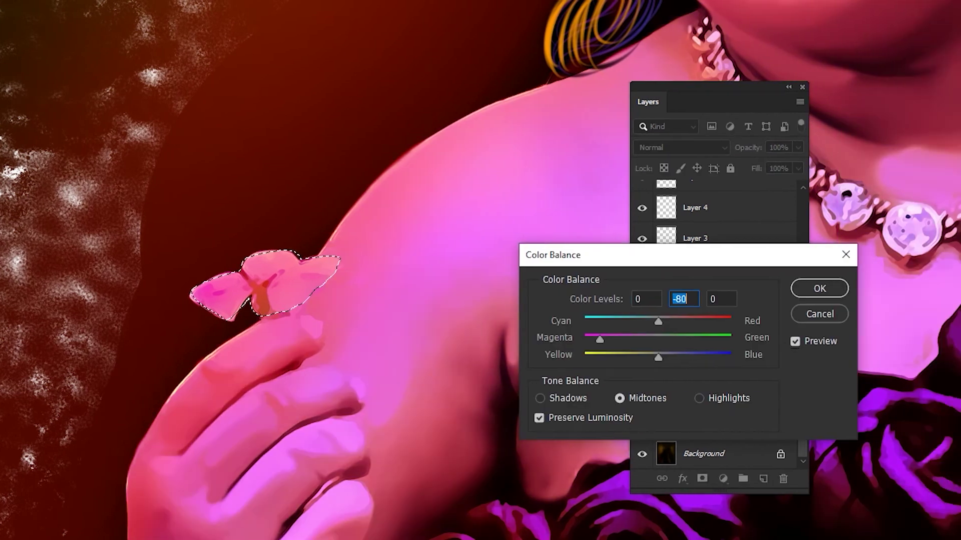
{"action": "key", "text": "Return"}
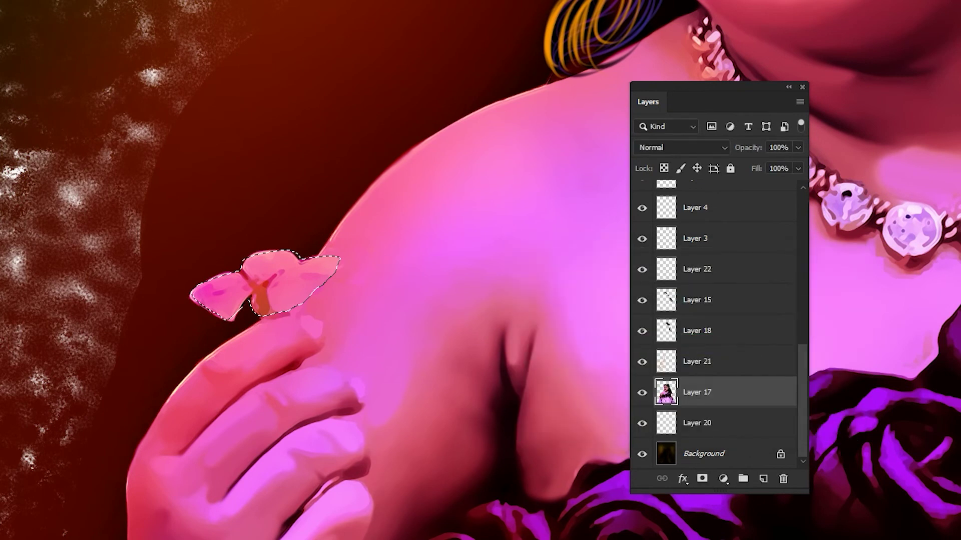
Apply a second Color Balance pushing the flower toward magenta, blue +62 and red.
{"action": "key", "text": "ctrl+b"}
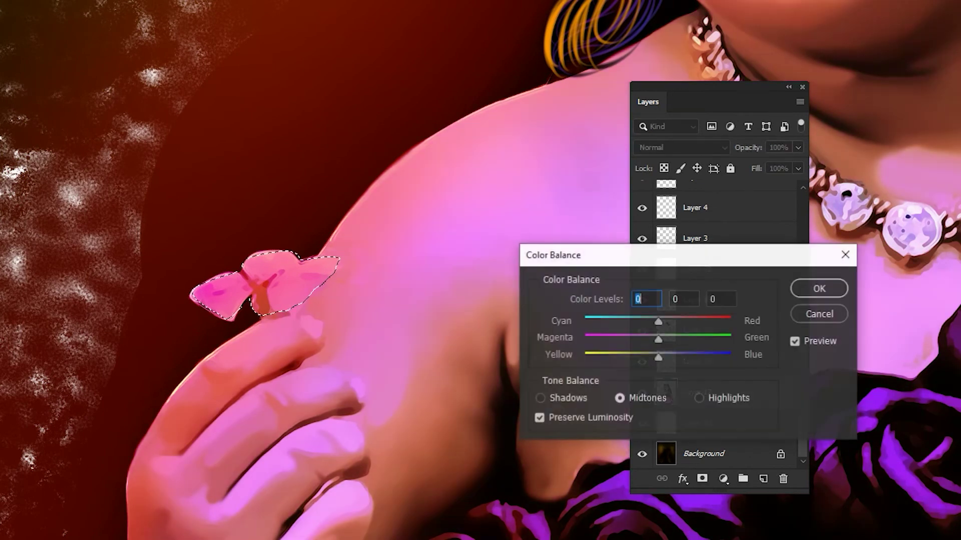
{"action": "left_click_drag", "start_coordinate": [658, 339], "coordinate": [610, 339]}
{"action": "key", "text": "Tab"}
{"action": "left_click_drag", "start_coordinate": [658, 358], "coordinate": [703, 357]}
{"action": "key", "text": "Tab"}
{"action": "key", "text": "Up"}
{"action": "key", "text": "Up"}
{"action": "left_click_drag", "start_coordinate": [659, 320], "coordinate": [700, 321]}
{"action": "key", "text": "Tab"}
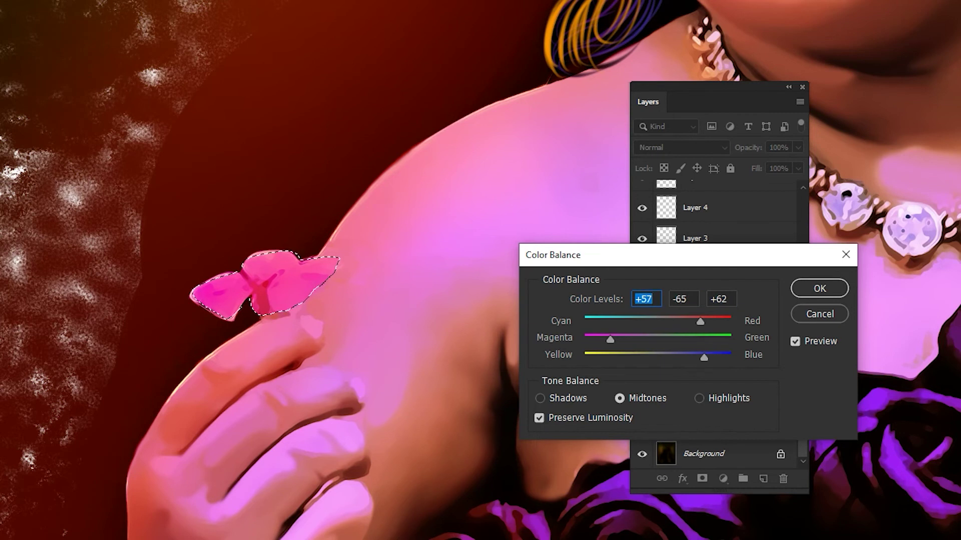
{"action": "key", "text": "Return"}
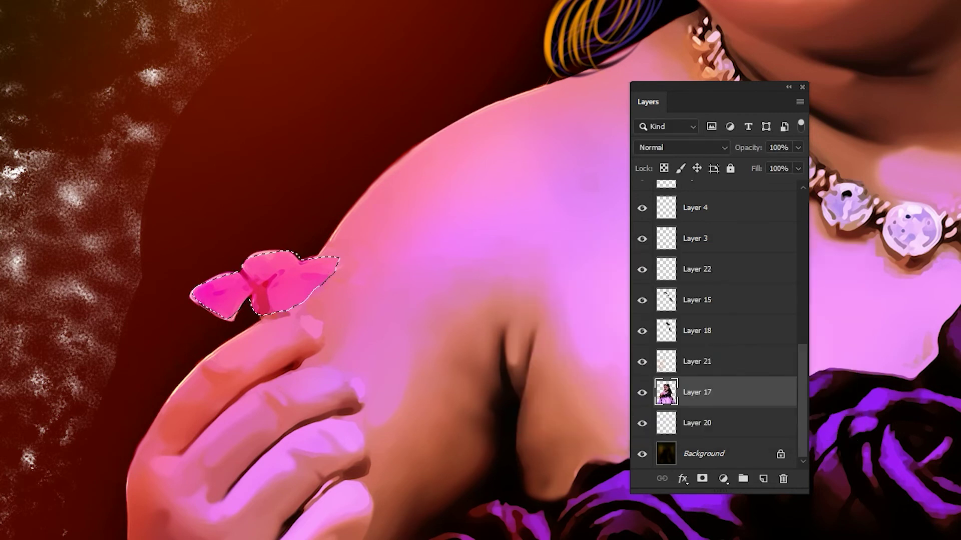
Lighten the flower's colour in Hue/Saturation, entering 10065, while viewing the whole girl.
{"action": "key", "text": "ctrl+u"}
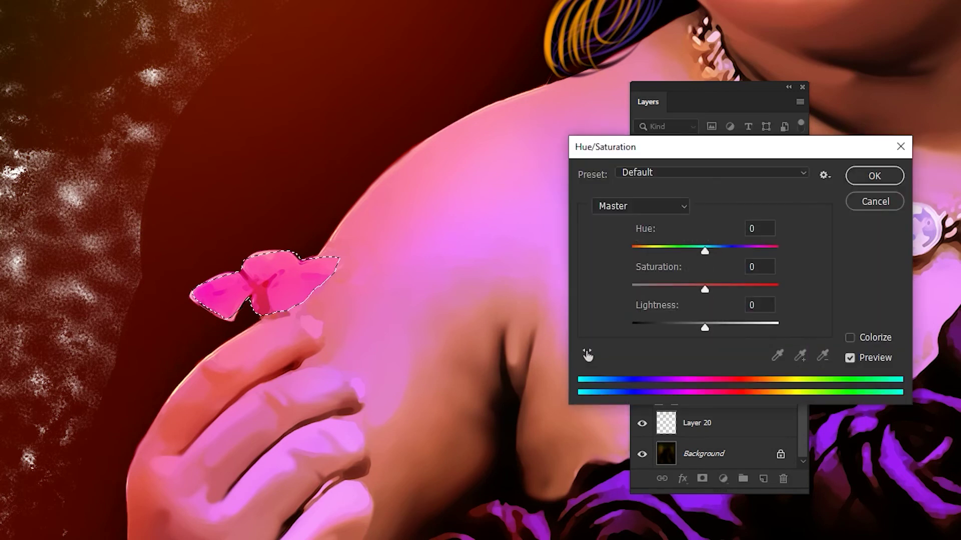
{"action": "key", "text": "ctrl+minus"}
{"action": "key", "text": "ctrl+minus"}
{"action": "key", "text": "ctrl+minus"}
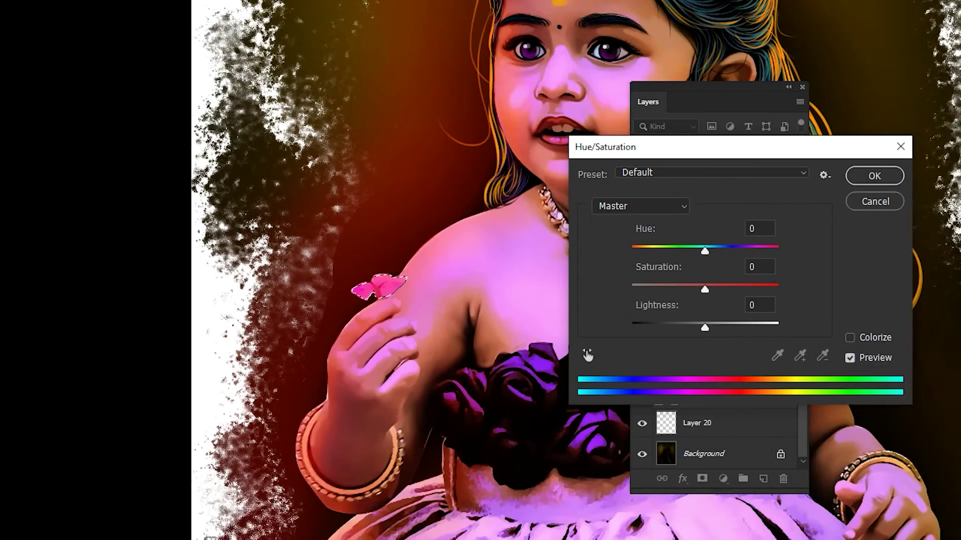
{"action": "key", "text": "ctrl+minus"}
{"action": "key", "text": "ctrl+minus"}
{"action": "type", "text": "100"}
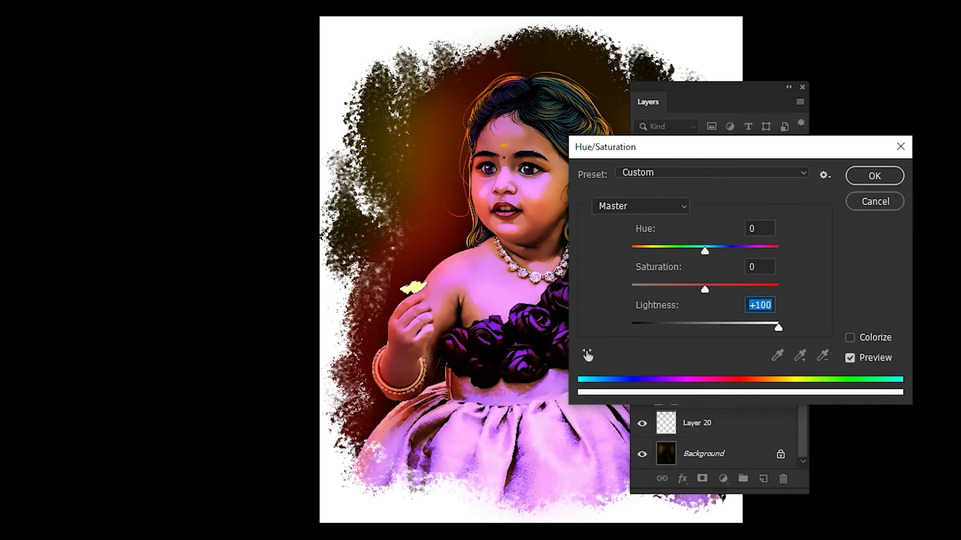
{"action": "type", "text": "65"}
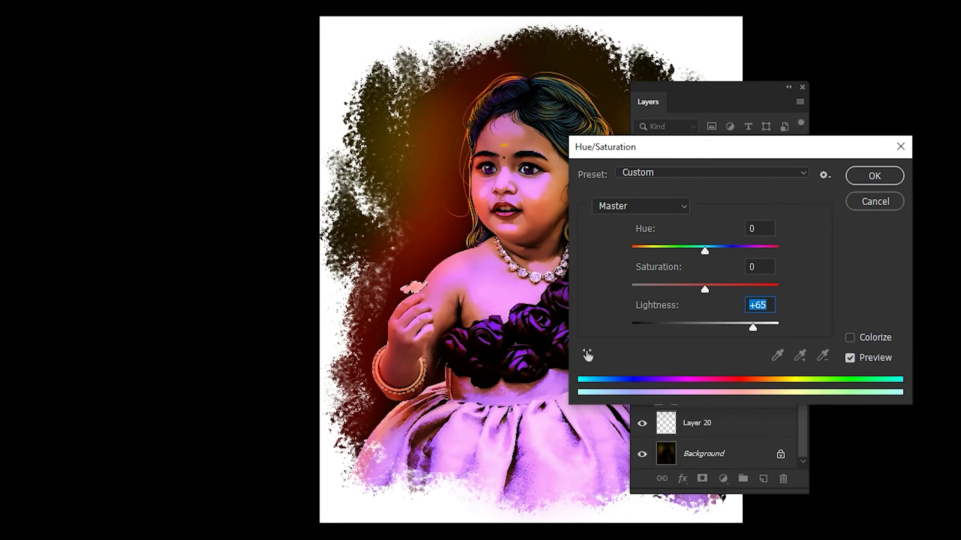
{"action": "key", "text": "Return"}
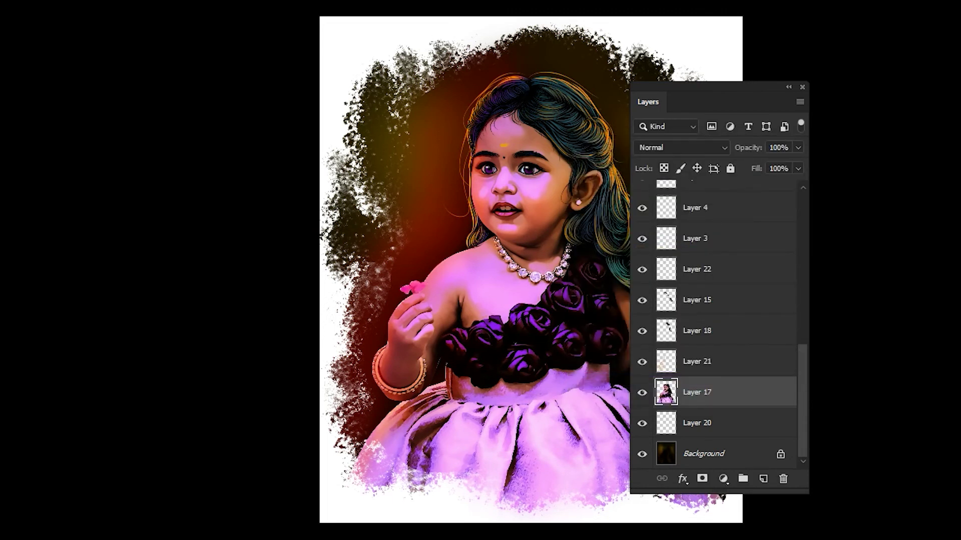
Collapse the Layers panel and pick a dry media brush from the Brush Preset picker.
{"action": "left_click", "coordinate": [789, 87]}
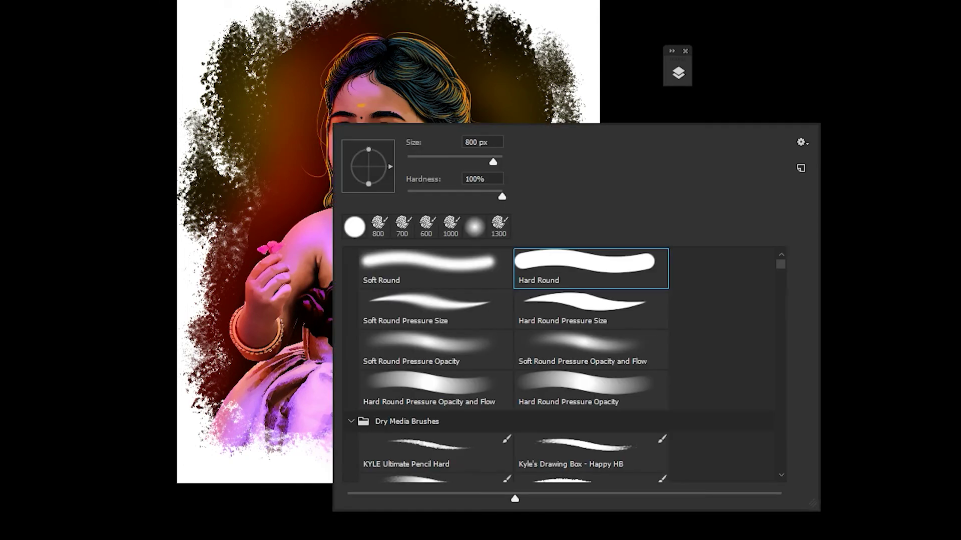
{"action": "scroll", "coordinate": [560, 366], "scroll_direction": "down", "scroll_amount": 1}
{"action": "scroll", "coordinate": [560, 365], "scroll_direction": "down", "scroll_amount": 5}
{"action": "scroll", "coordinate": [561, 365], "scroll_direction": "down", "scroll_amount": 1}
{"action": "scroll", "coordinate": [560, 365], "scroll_direction": "up", "scroll_amount": 1}
{"action": "scroll", "coordinate": [534, 365], "scroll_direction": "up", "scroll_amount": 1}
{"action": "scroll", "coordinate": [533, 365], "scroll_direction": "down", "scroll_amount": 4}
{"action": "scroll", "coordinate": [534, 365], "scroll_direction": "up", "scroll_amount": 2}
{"action": "scroll", "coordinate": [534, 365], "scroll_direction": "up", "scroll_amount": 6}
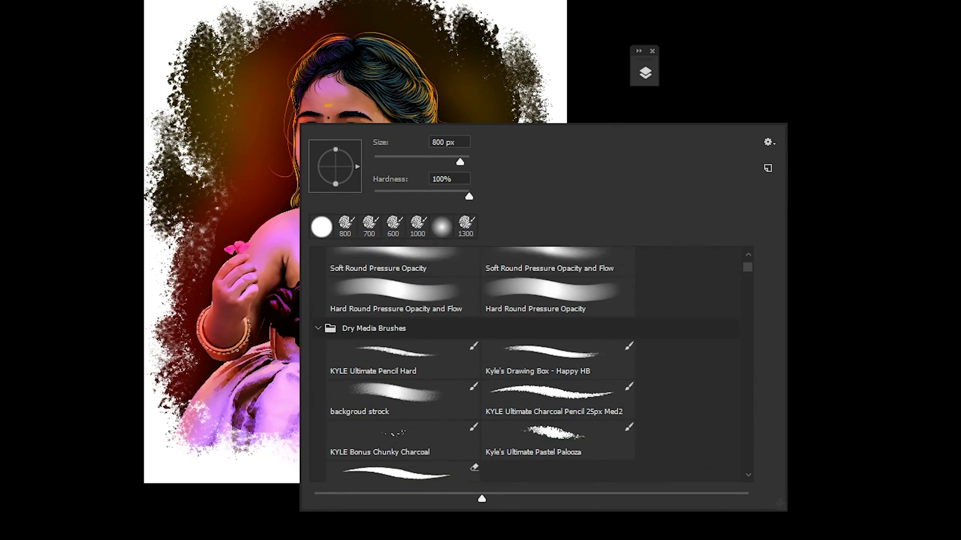
{"action": "scroll", "coordinate": [534, 365], "scroll_direction": "down", "scroll_amount": 1}
{"action": "key", "text": "Escape"}
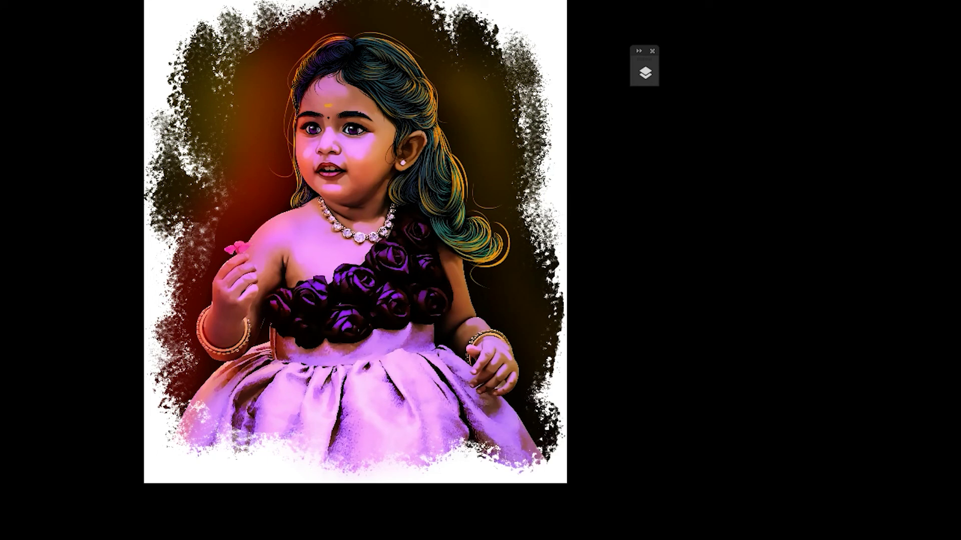
Paint grainy white over the dark lower-right edge below the right hand.
{"action": "left_click_drag", "start_coordinate": [543, 441], "coordinate": [525, 459]}
{"action": "mouse_move", "coordinate": [543, 416]}
{"action": "left_mouse_down"}
{"action": "mouse_move", "coordinate": [505, 446]}
{"action": "mouse_move", "coordinate": [450, 446]}
{"action": "mouse_move", "coordinate": [515, 450]}
{"action": "mouse_move", "coordinate": [450, 423]}
{"action": "left_mouse_up"}
{"action": "left_click_drag", "start_coordinate": [526, 400], "coordinate": [550, 431]}
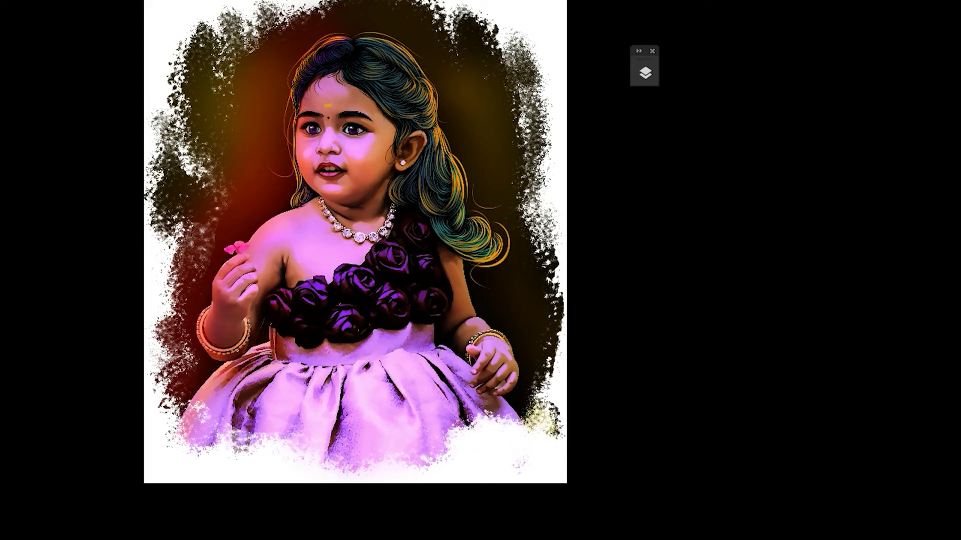
{"action": "mouse_move", "coordinate": [453, 397]}
{"action": "left_mouse_down"}
{"action": "mouse_move", "coordinate": [467, 427]}
{"action": "mouse_move", "coordinate": [488, 390]}
{"action": "left_mouse_up"}
{"action": "mouse_move", "coordinate": [508, 426]}
{"action": "left_mouse_down"}
{"action": "mouse_move", "coordinate": [527, 380]}
{"action": "mouse_move", "coordinate": [538, 385]}
{"action": "left_mouse_up"}
{"action": "left_click_drag", "start_coordinate": [475, 420], "coordinate": [513, 380]}
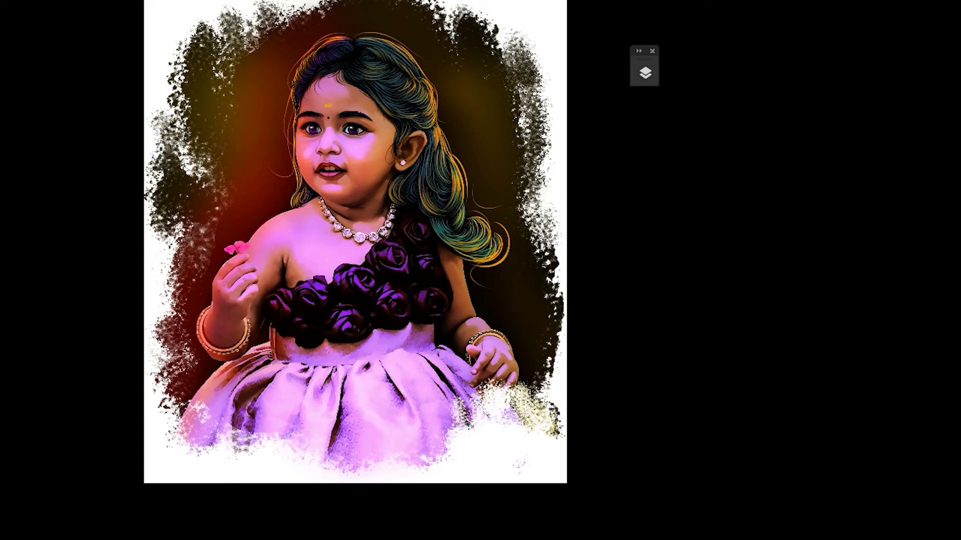
{"action": "mouse_move", "coordinate": [540, 433]}
{"action": "left_mouse_down"}
{"action": "mouse_move", "coordinate": [556, 403]}
{"action": "mouse_move", "coordinate": [470, 422]}
{"action": "left_mouse_up"}
Blend the purple dress hem into white with grainy texture.
{"action": "left_click_drag", "start_coordinate": [351, 250], "coordinate": [269, 191]}
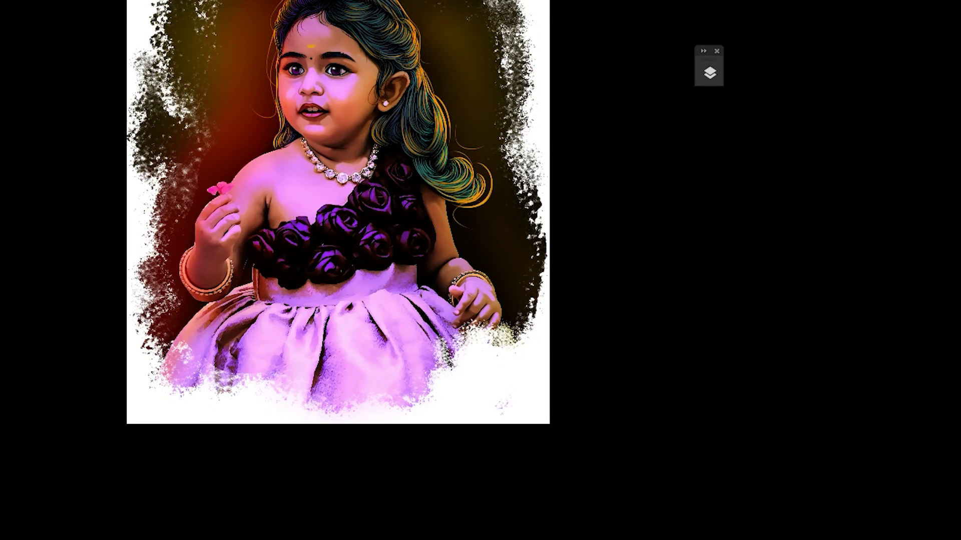
{"action": "mouse_move", "coordinate": [426, 345]}
{"action": "left_mouse_down"}
{"action": "mouse_move", "coordinate": [413, 402]}
{"action": "mouse_move", "coordinate": [453, 365]}
{"action": "mouse_move", "coordinate": [380, 403]}
{"action": "left_mouse_up"}
{"action": "left_click_drag", "start_coordinate": [423, 368], "coordinate": [398, 408]}
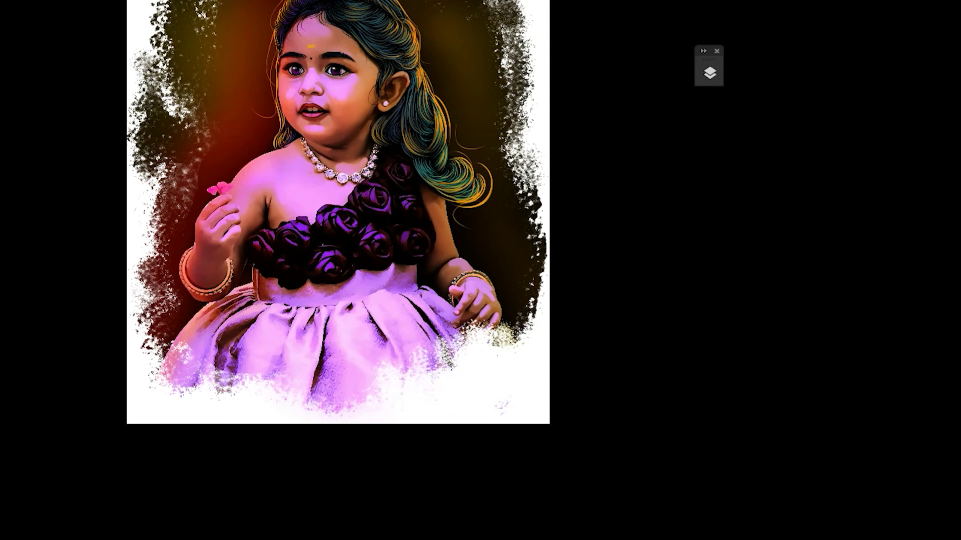
Select Layer 29 and add a new empty layer above it for the signature.
{"action": "scroll", "coordinate": [334, 212], "scroll_direction": "down", "scroll_amount": 2}
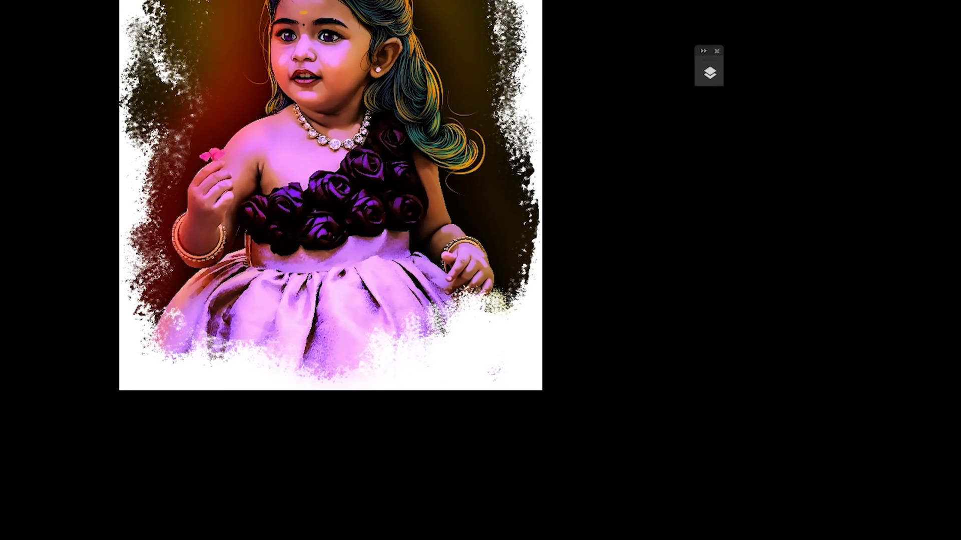
{"action": "scroll", "coordinate": [510, 225], "scroll_direction": "up", "scroll_amount": 3}
{"action": "scroll", "coordinate": [511, 225], "scroll_direction": "up", "scroll_amount": 2}
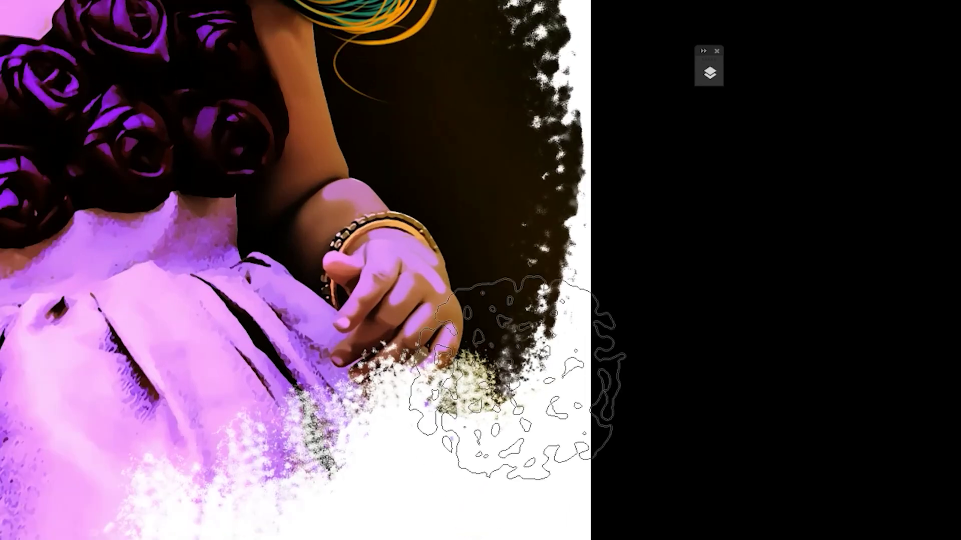
{"action": "left_click", "coordinate": [709, 109]}
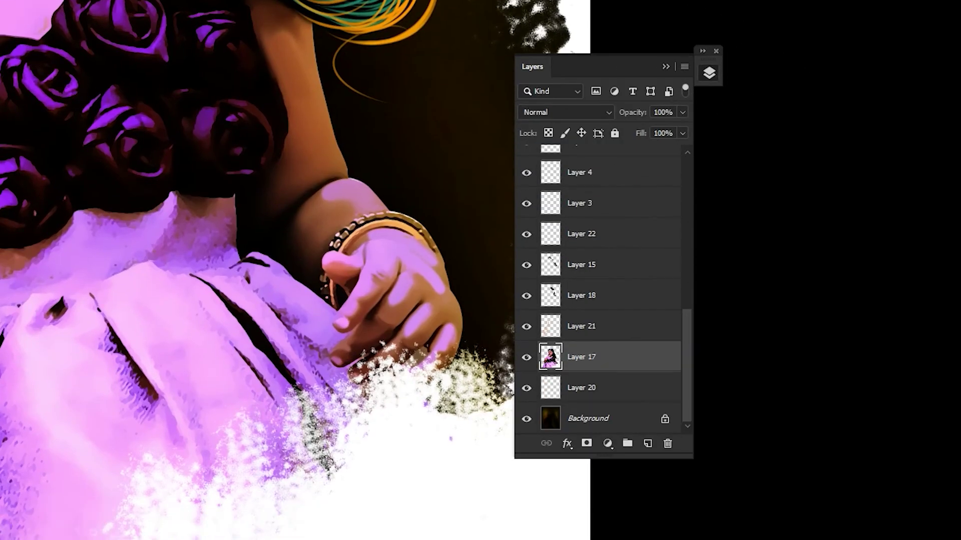
{"action": "scroll", "coordinate": [600, 325], "scroll_direction": "up", "scroll_amount": 3}
{"action": "scroll", "coordinate": [601, 326], "scroll_direction": "up", "scroll_amount": 3}
{"action": "key", "text": "alt+period"}
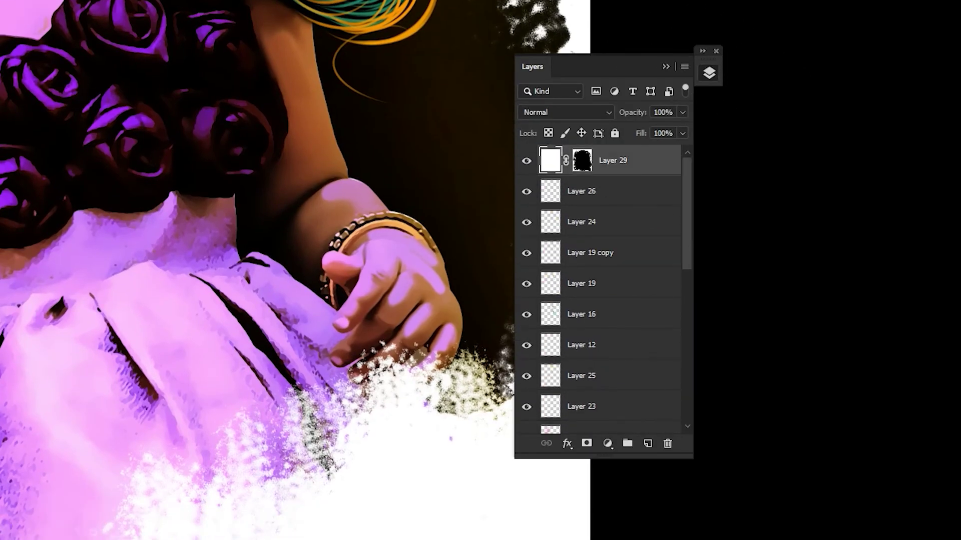
{"action": "left_click", "coordinate": [648, 443]}
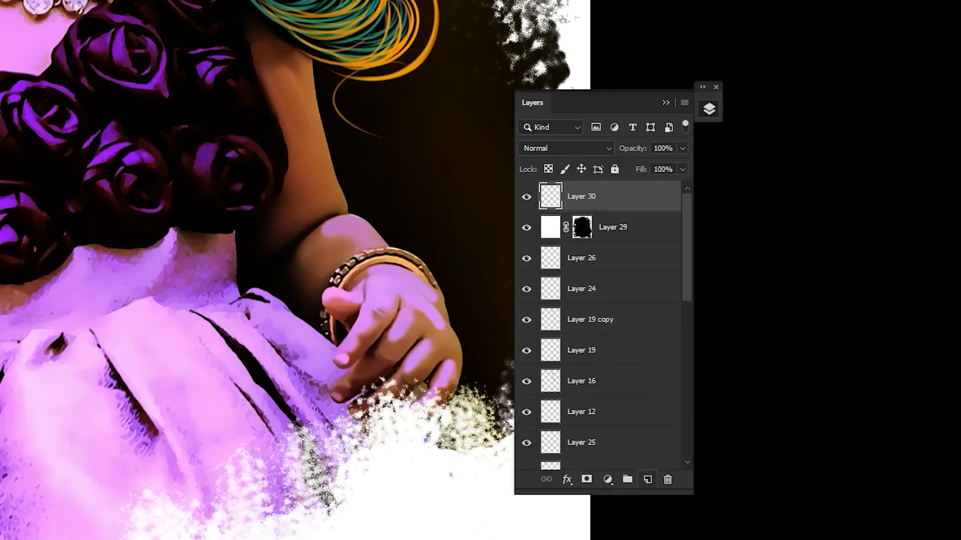
{"action": "left_click", "coordinate": [547, 311]}
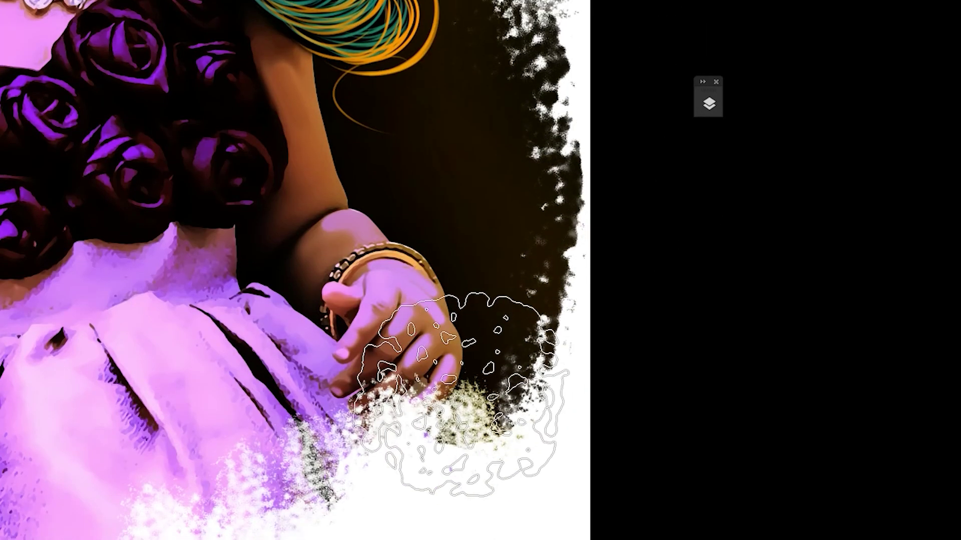
Choose the hair smooth brush from the brush presets.
{"action": "right_click", "coordinate": [408, 345]}
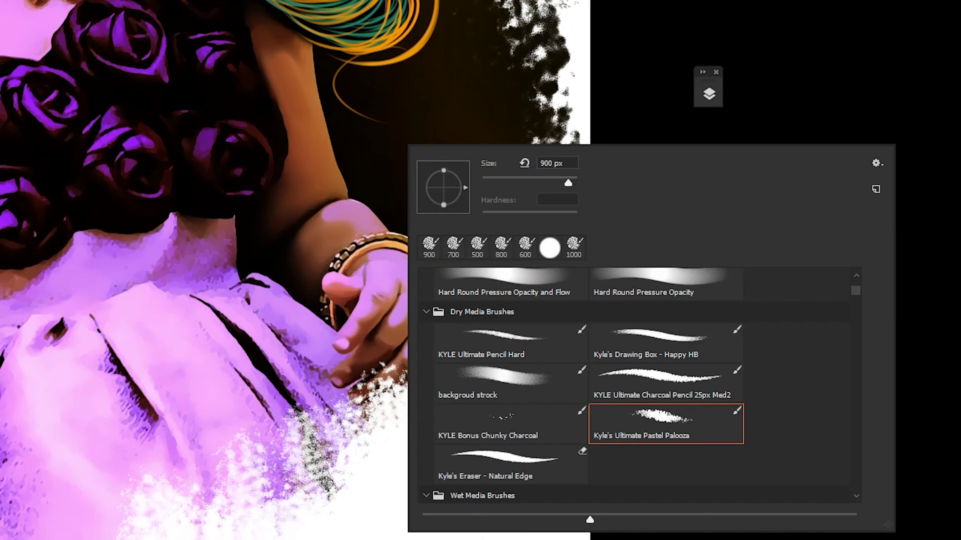
{"action": "scroll", "coordinate": [636, 386], "scroll_direction": "down", "scroll_amount": 5}
{"action": "scroll", "coordinate": [635, 385], "scroll_direction": "down", "scroll_amount": 5}
{"action": "scroll", "coordinate": [636, 385], "scroll_direction": "down", "scroll_amount": 5}
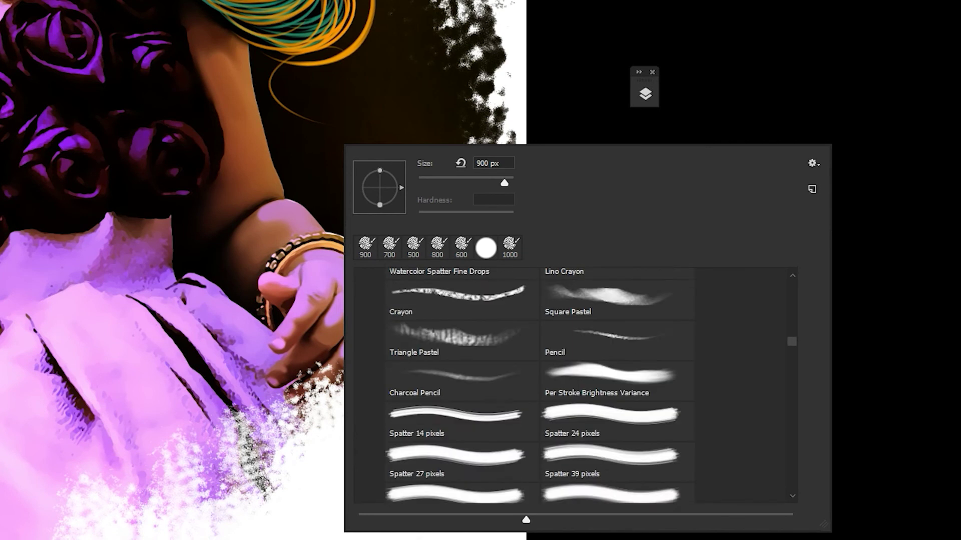
{"action": "scroll", "coordinate": [532, 310], "scroll_direction": "down", "scroll_amount": 5}
{"action": "scroll", "coordinate": [532, 311], "scroll_direction": "up", "scroll_amount": 3}
{"action": "scroll", "coordinate": [533, 451], "scroll_direction": "up", "scroll_amount": 5}
{"action": "scroll", "coordinate": [532, 455], "scroll_direction": "down", "scroll_amount": 1}
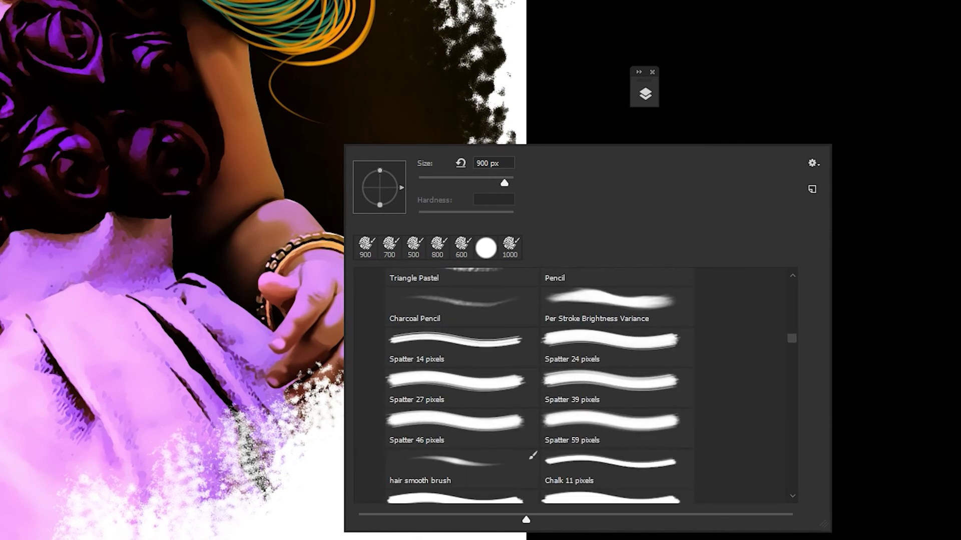
{"action": "double_click", "coordinate": [533, 455]}
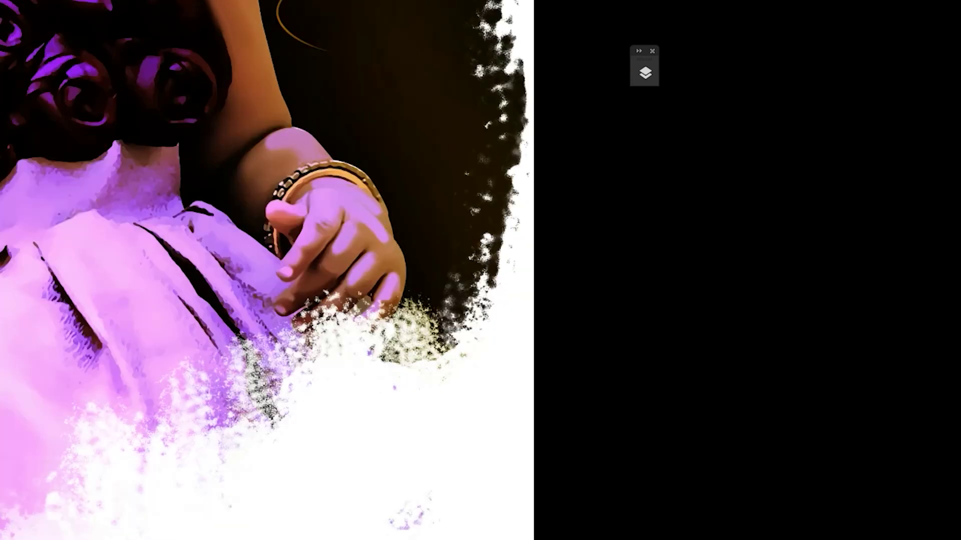
Draw a black cursive signature with an underline flourish below the hand, undoing two false starts.
{"action": "left_click_drag", "start_coordinate": [324, 453], "coordinate": [381, 468]}
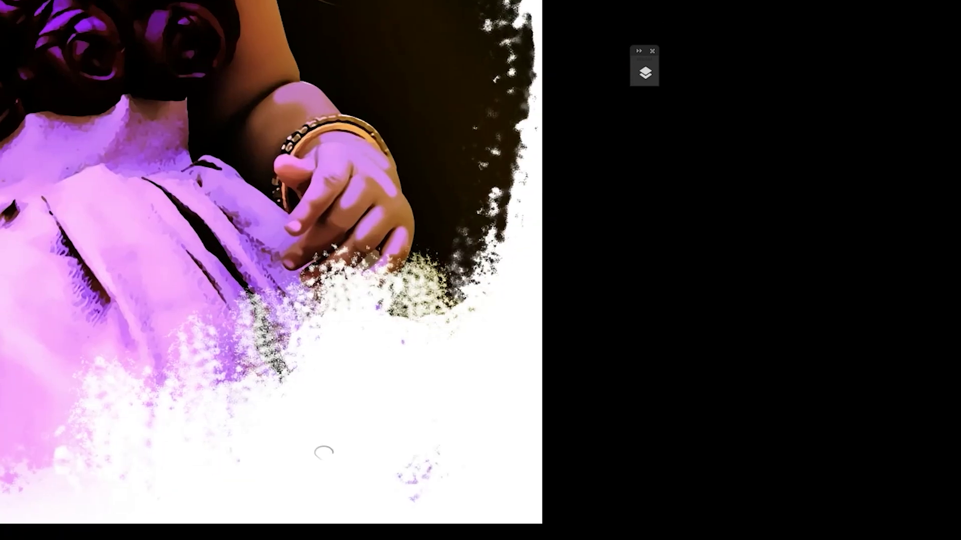
{"action": "key", "text": "ctrl+z"}
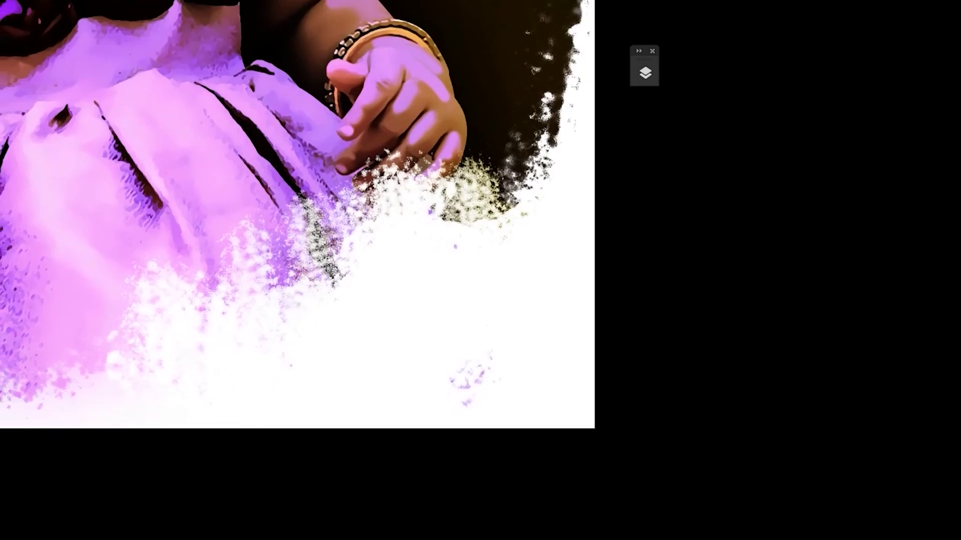
{"action": "left_click_drag", "start_coordinate": [348, 365], "coordinate": [368, 387]}
{"action": "key", "text": "ctrl+z"}
{"action": "mouse_move", "coordinate": [386, 336]}
{"action": "left_mouse_down"}
{"action": "mouse_move", "coordinate": [383, 357]}
{"action": "mouse_move", "coordinate": [415, 408]}
{"action": "left_mouse_up"}
{"action": "left_click_drag", "start_coordinate": [393, 353], "coordinate": [458, 350]}
{"action": "left_click_drag", "start_coordinate": [433, 334], "coordinate": [451, 331]}
{"action": "left_click_drag", "start_coordinate": [404, 376], "coordinate": [535, 340]}
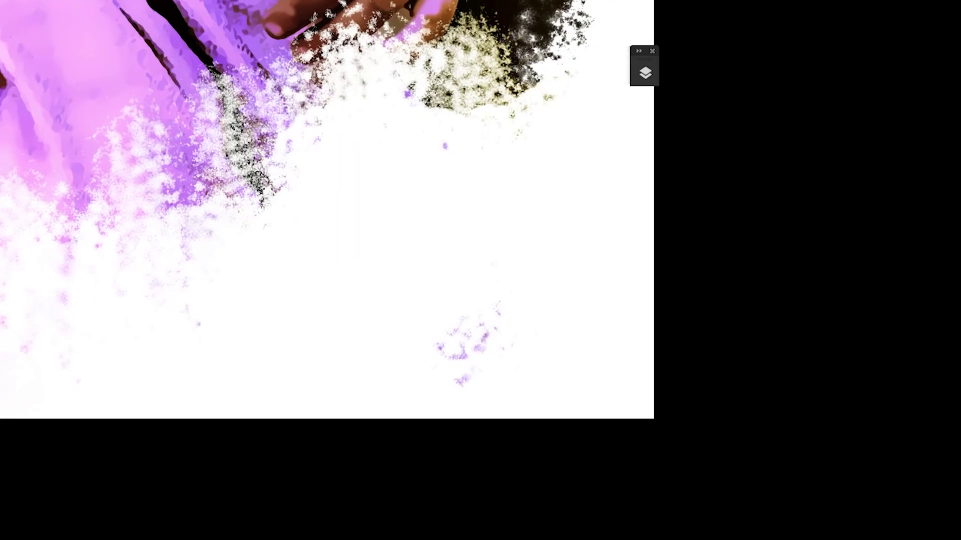
Redraw the signature's loops, replacing the too-tall final curl with a smaller one.
{"action": "left_click_drag", "start_coordinate": [325, 305], "coordinate": [347, 328]}
{"action": "mouse_move", "coordinate": [359, 283]}
{"action": "left_mouse_down"}
{"action": "mouse_move", "coordinate": [356, 323]}
{"action": "mouse_move", "coordinate": [382, 332]}
{"action": "left_mouse_up"}
{"action": "left_click_drag", "start_coordinate": [325, 265], "coordinate": [418, 370]}
{"action": "mouse_move", "coordinate": [372, 330]}
{"action": "left_mouse_down"}
{"action": "mouse_move", "coordinate": [415, 313]}
{"action": "mouse_move", "coordinate": [496, 234]}
{"action": "left_mouse_up"}
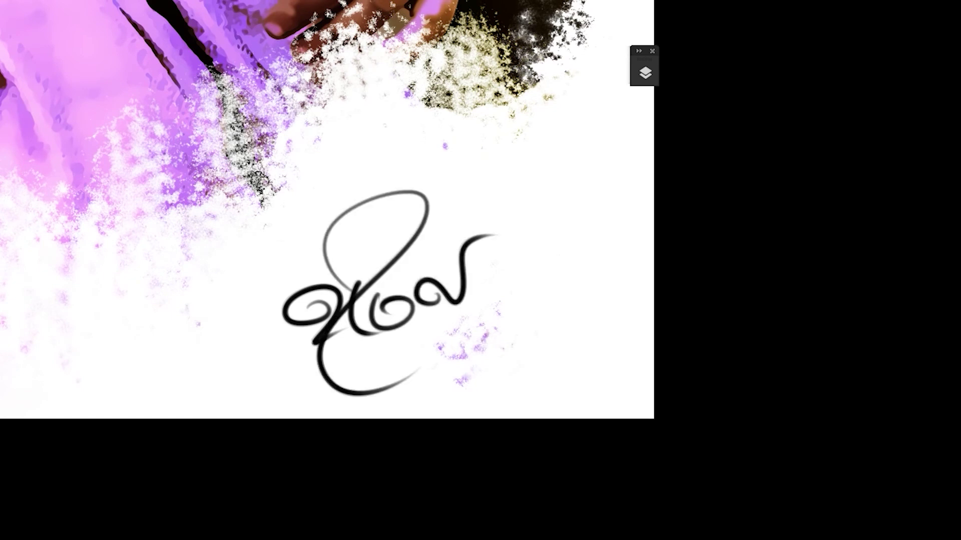
{"action": "key", "text": "ctrl+z"}
{"action": "left_click_drag", "start_coordinate": [411, 306], "coordinate": [449, 262]}
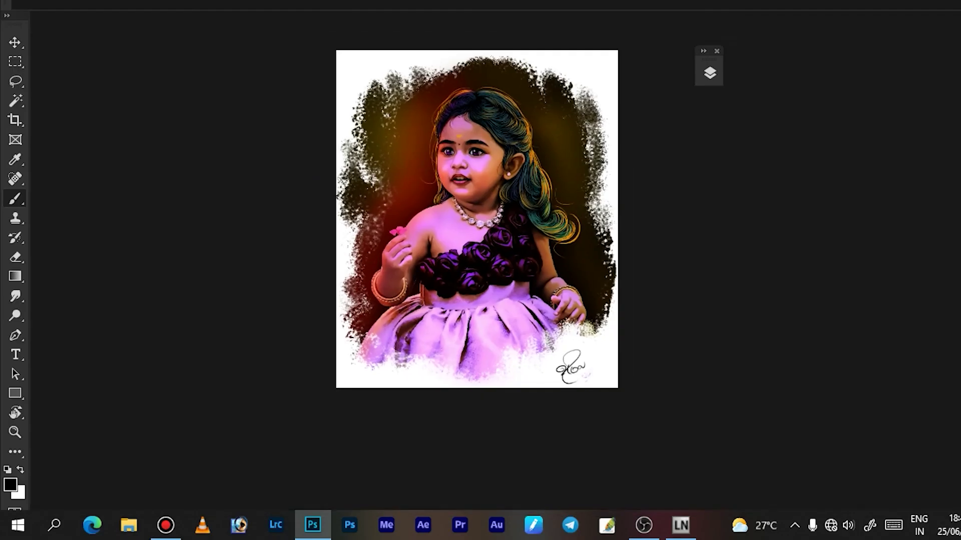
Pick dark red as the paint colour, switch to the Brush, and zoom toward the signature.
{"action": "left_click", "coordinate": [10, 484]}
{"action": "left_click", "coordinate": [311, 334]}
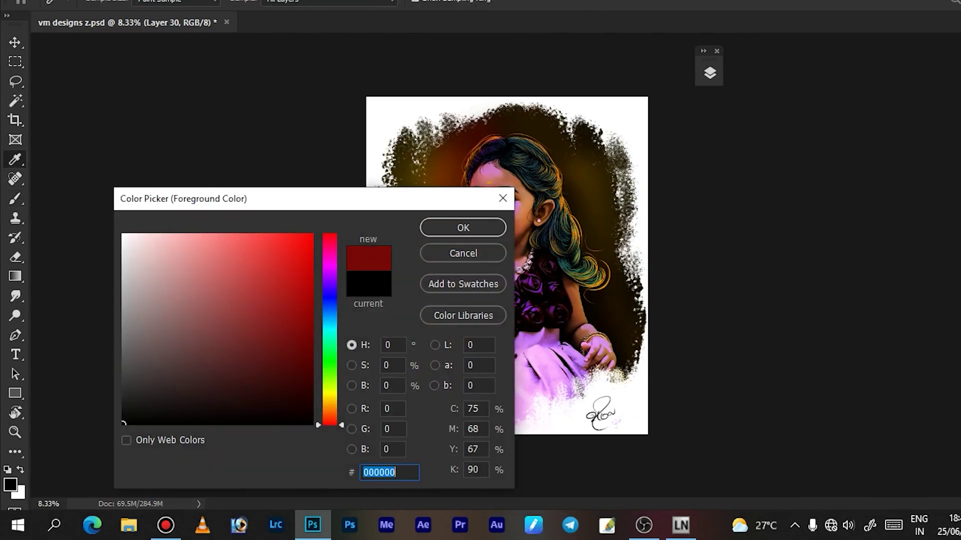
{"action": "left_click", "coordinate": [463, 228]}
{"action": "key", "text": "b"}
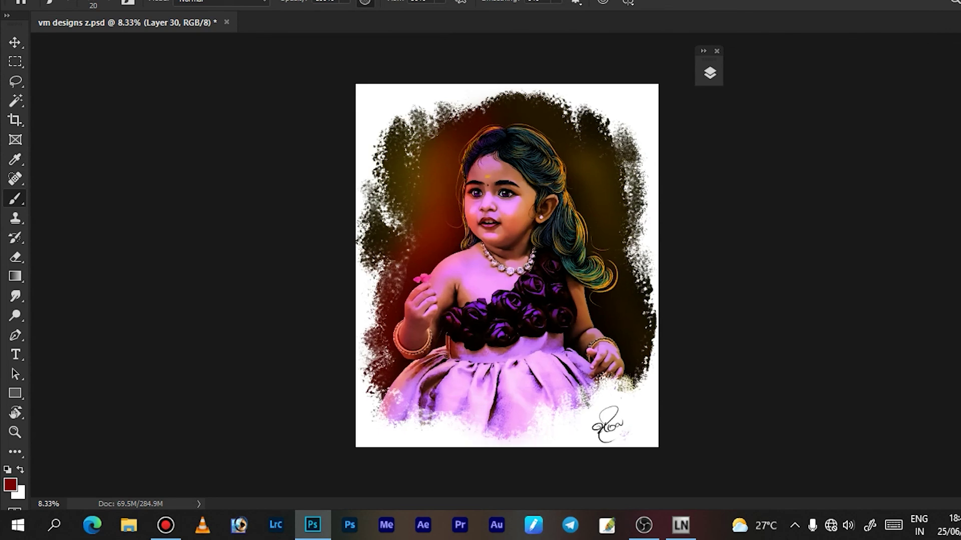
{"action": "key", "text": "ctrl+plus"}
{"action": "key", "text": "ctrl+plus"}
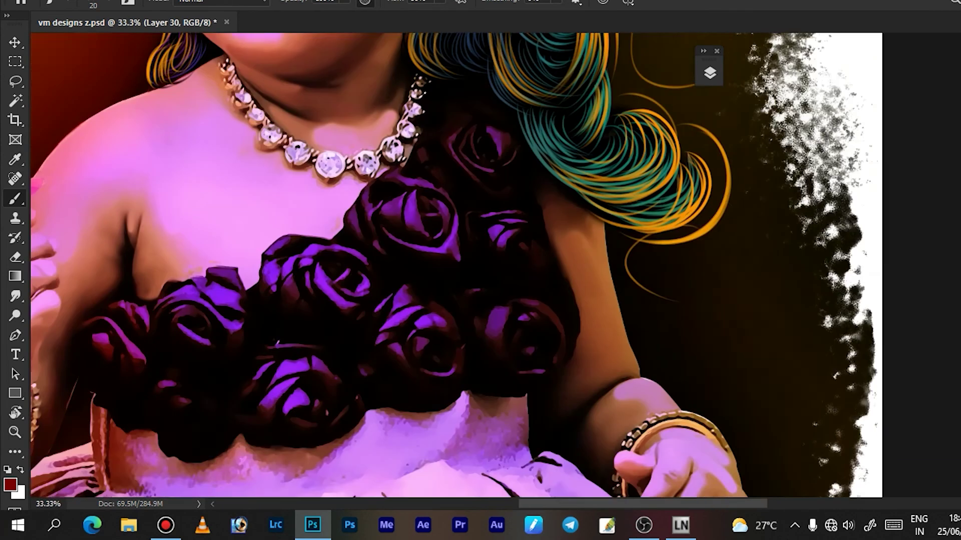
{"action": "scroll", "coordinate": [480, 265], "scroll_direction": "down", "scroll_amount": 10}
{"action": "key", "text": "ctrl+plus"}
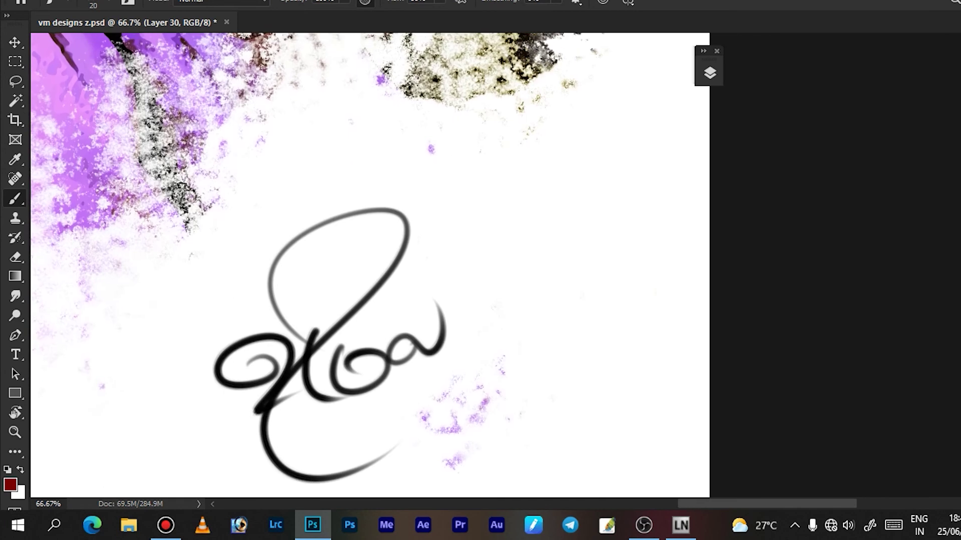
Change the paint colour to a bright yellow.
{"action": "left_click", "coordinate": [10, 484]}
{"action": "left_click_drag", "start_coordinate": [330, 426], "coordinate": [329, 397]}
{"action": "left_click_drag", "start_coordinate": [312, 334], "coordinate": [311, 234]}
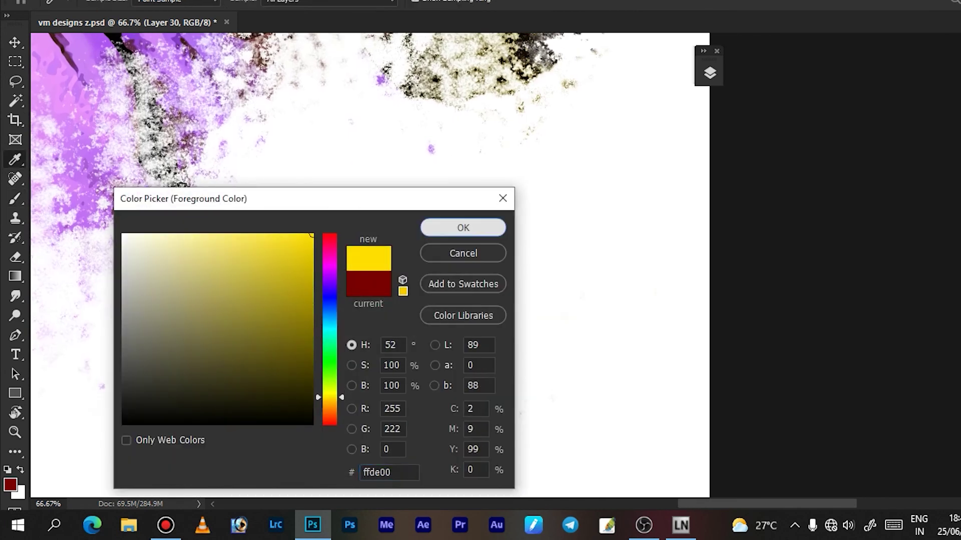
{"action": "key", "text": "Return"}
Paint a yellow accent stroke beside the signature with the Kyle's Drawing Box - Happy HB brush.
{"action": "right_click", "coordinate": [400, 125]}
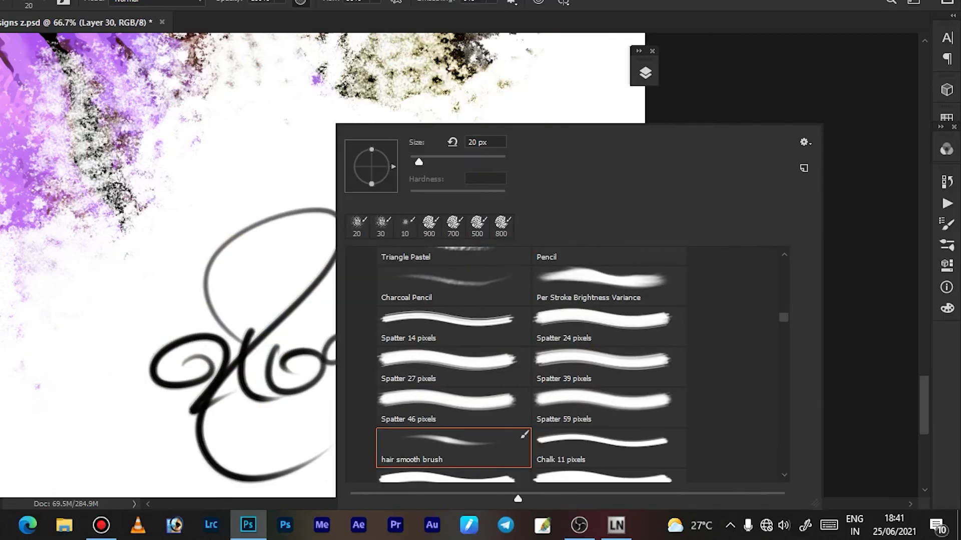
{"action": "scroll", "coordinate": [581, 365], "scroll_direction": "up", "scroll_amount": 3}
{"action": "scroll", "coordinate": [581, 365], "scroll_direction": "up", "scroll_amount": 3}
{"action": "scroll", "coordinate": [580, 365], "scroll_direction": "up", "scroll_amount": 3}
{"action": "scroll", "coordinate": [580, 366], "scroll_direction": "up", "scroll_amount": 3}
{"action": "scroll", "coordinate": [580, 365], "scroll_direction": "up", "scroll_amount": 3}
{"action": "scroll", "coordinate": [580, 365], "scroll_direction": "up", "scroll_amount": 3}
{"action": "scroll", "coordinate": [580, 366], "scroll_direction": "up", "scroll_amount": 3}
{"action": "scroll", "coordinate": [580, 365], "scroll_direction": "up", "scroll_amount": 3}
{"action": "scroll", "coordinate": [580, 366], "scroll_direction": "down", "scroll_amount": 1}
{"action": "left_click", "coordinate": [590, 345]}
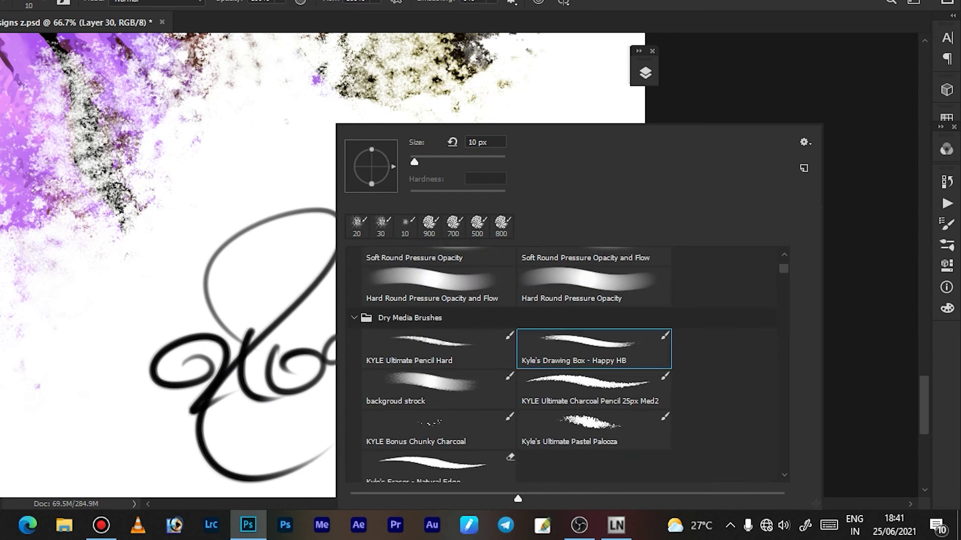
{"action": "key", "text": "Return"}
{"action": "key", "text": "bracketright"}
{"action": "left_click_drag", "start_coordinate": [344, 319], "coordinate": [375, 278]}
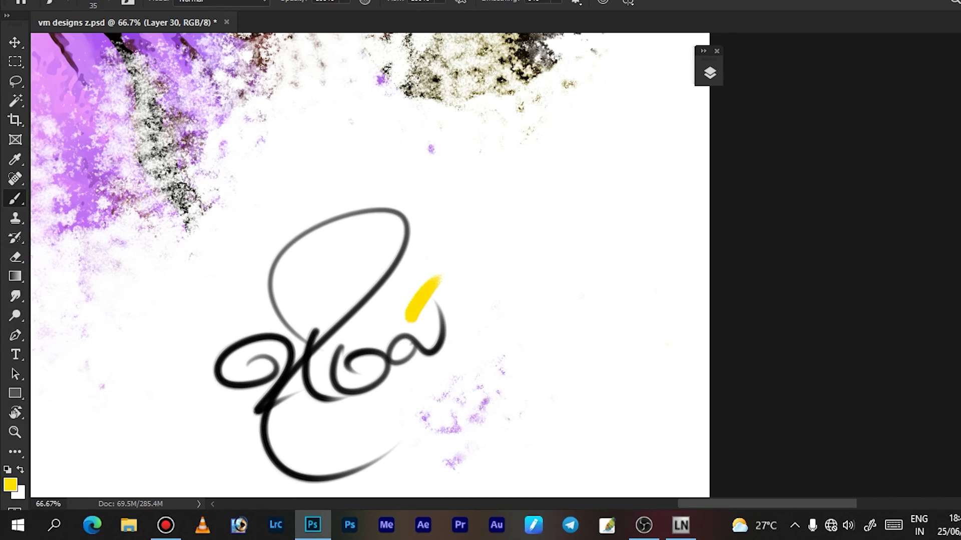
Paint a deep red stroke, starting from #ff4e00, inside the yellow mark.
{"action": "left_click", "coordinate": [10, 484]}
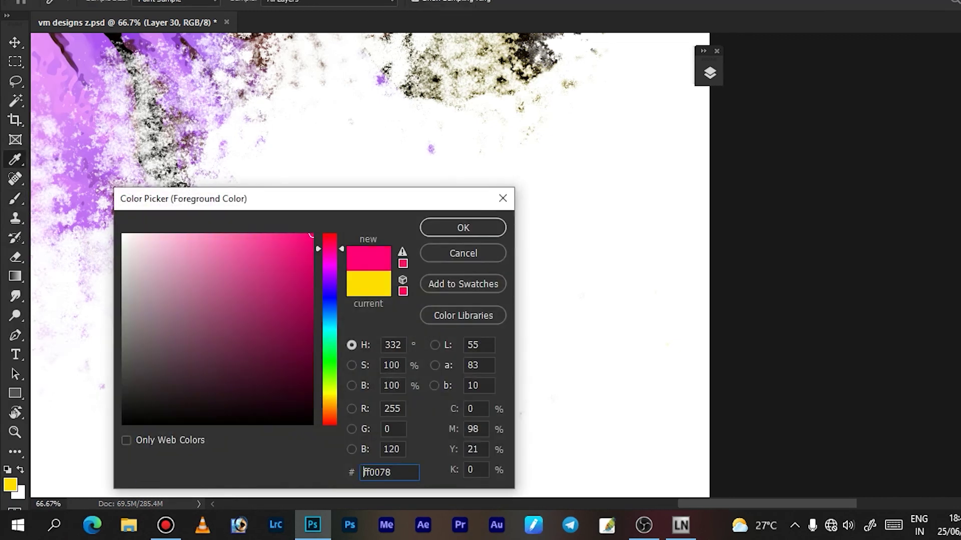
{"action": "type", "text": "ff4e00"}
{"action": "left_click_drag", "start_coordinate": [331, 416], "coordinate": [330, 425]}
{"action": "left_click_drag", "start_coordinate": [313, 235], "coordinate": [311, 319]}
{"action": "left_click", "coordinate": [463, 228]}
{"action": "left_click_drag", "start_coordinate": [430, 293], "coordinate": [412, 314]}
Compare the mark with and without the red, then remove both red and yellow accents.
{"action": "key", "text": "ctrl+z"}
{"action": "key", "text": "ctrl+shift+z"}
{"action": "key", "text": "ctrl+z"}
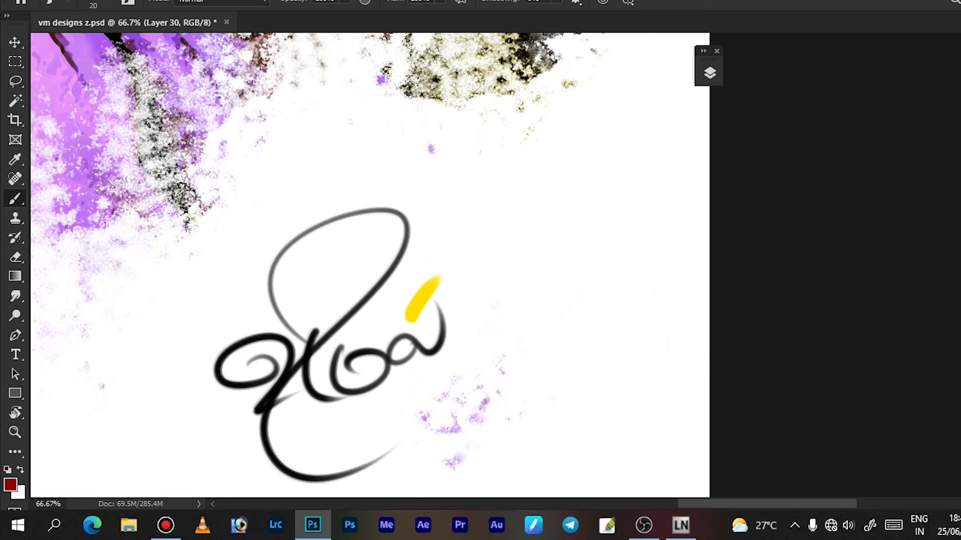
{"action": "key", "text": "ctrl+shift+z"}
{"action": "key", "text": "ctrl+z"}
{"action": "key", "text": "ctrl+z"}
With a larger brush, repaint until one short dark-red accent sits above the signature.
{"action": "key", "text": "bracketright"}
{"action": "left_click_drag", "start_coordinate": [414, 320], "coordinate": [459, 261]}
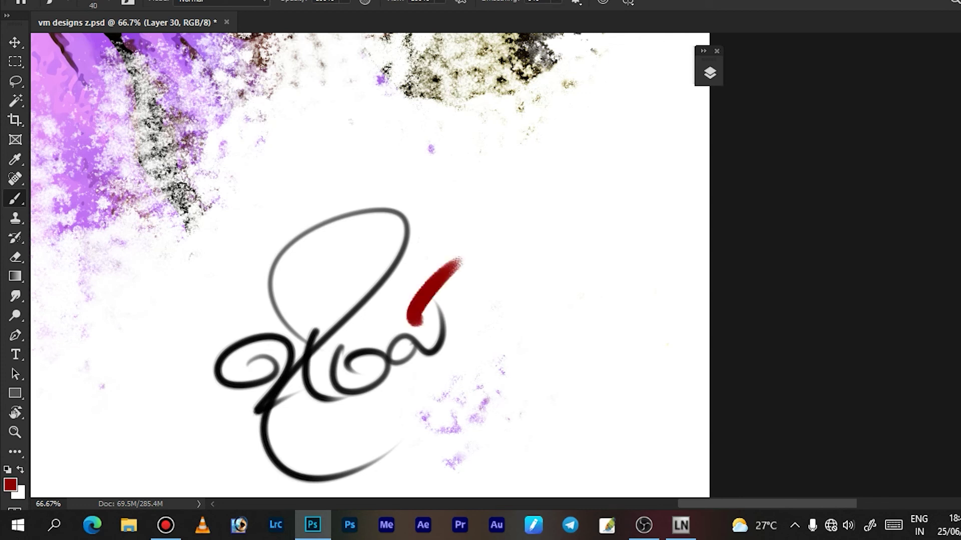
{"action": "key", "text": "ctrl+z"}
{"action": "left_click_drag", "start_coordinate": [407, 322], "coordinate": [438, 284]}
{"action": "key", "text": "ctrl+z"}
{"action": "left_click_drag", "start_coordinate": [416, 323], "coordinate": [439, 293]}
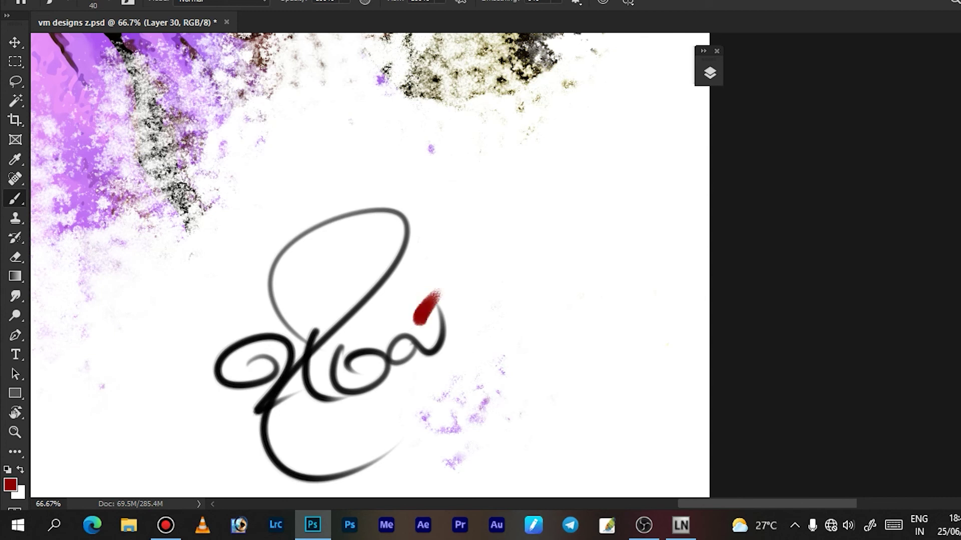
{"action": "key", "text": "ctrl+minus"}
{"action": "key", "text": "ctrl+minus"}
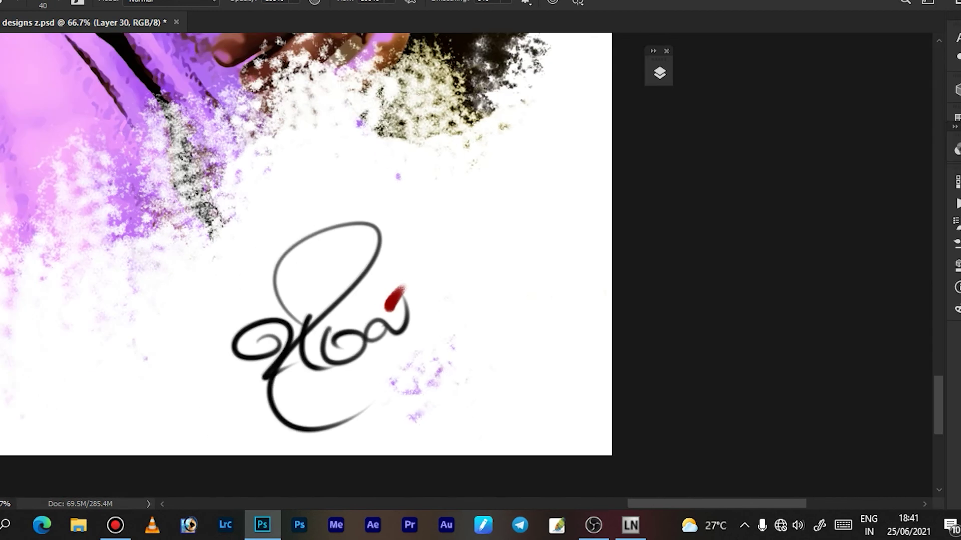
{"action": "key", "text": "ctrl+minus"}
{"action": "key", "text": "ctrl+plus"}
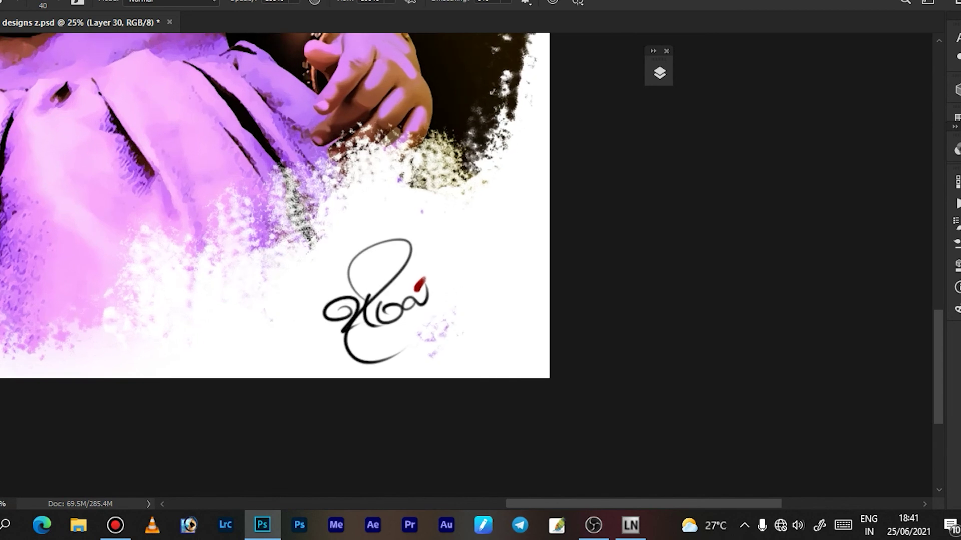
{"action": "key", "text": "ctrl+plus"}
{"action": "key", "text": "t"}
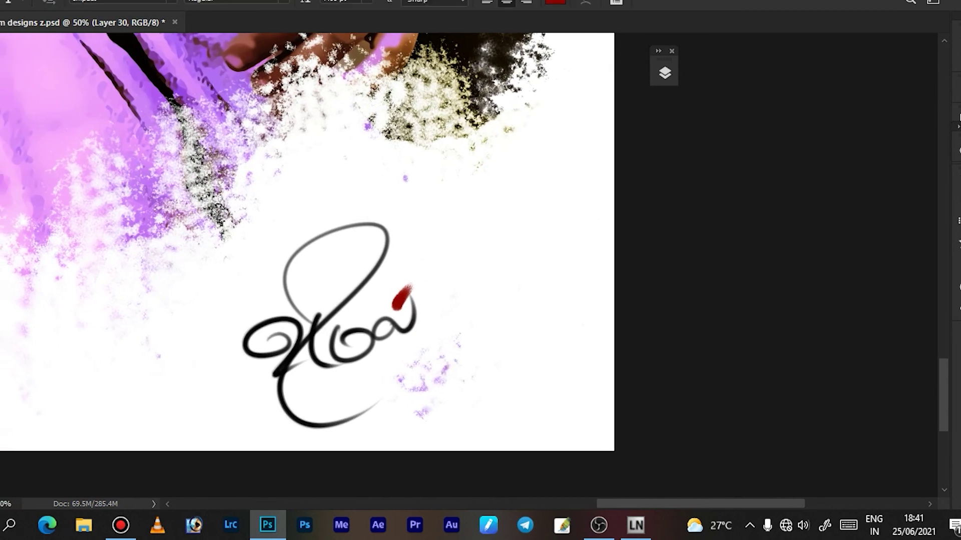
{"action": "left_click", "coordinate": [333, 388]}
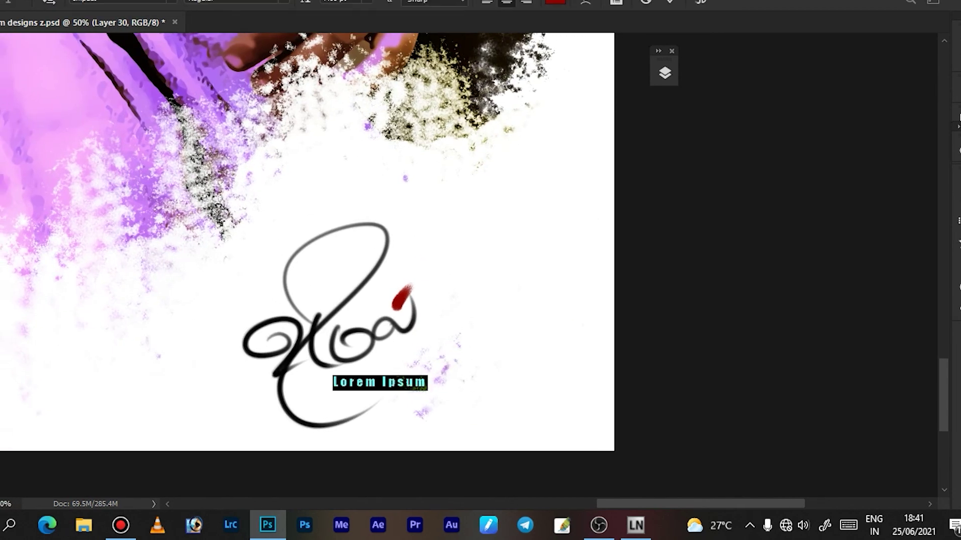
{"action": "key", "text": "BackSpace"}
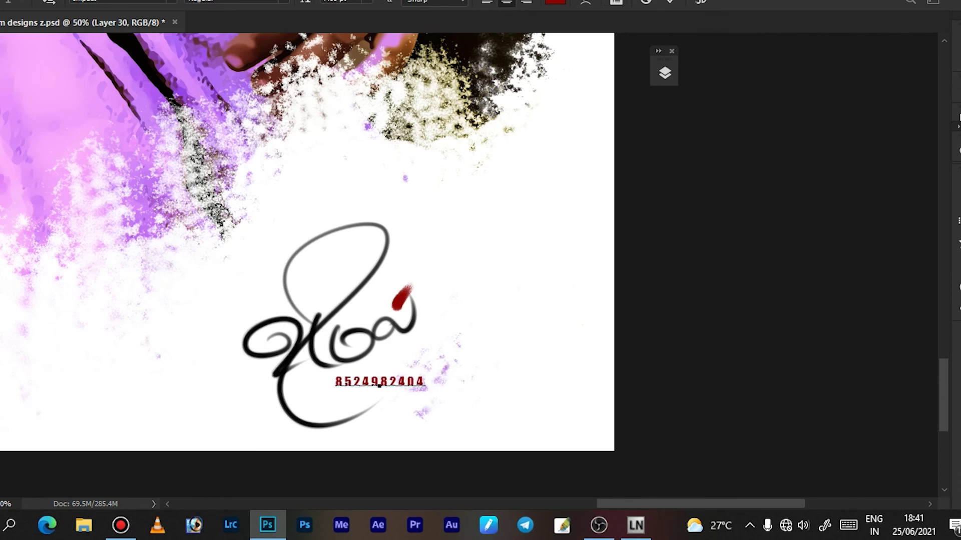
Make the phone number black (#000000) at 20 pt.
{"action": "left_click_drag", "start_coordinate": [336, 383], "coordinate": [425, 383]}
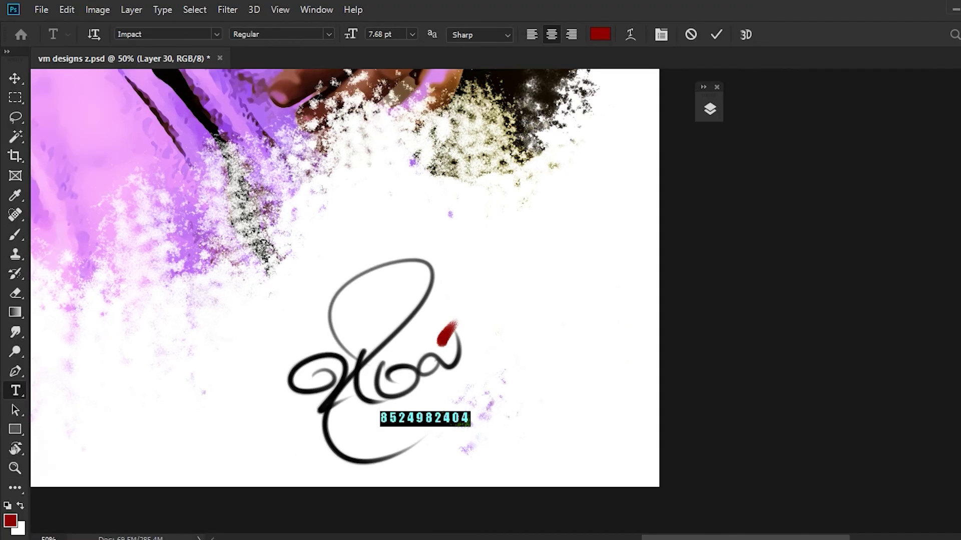
{"action": "left_click", "coordinate": [600, 34]}
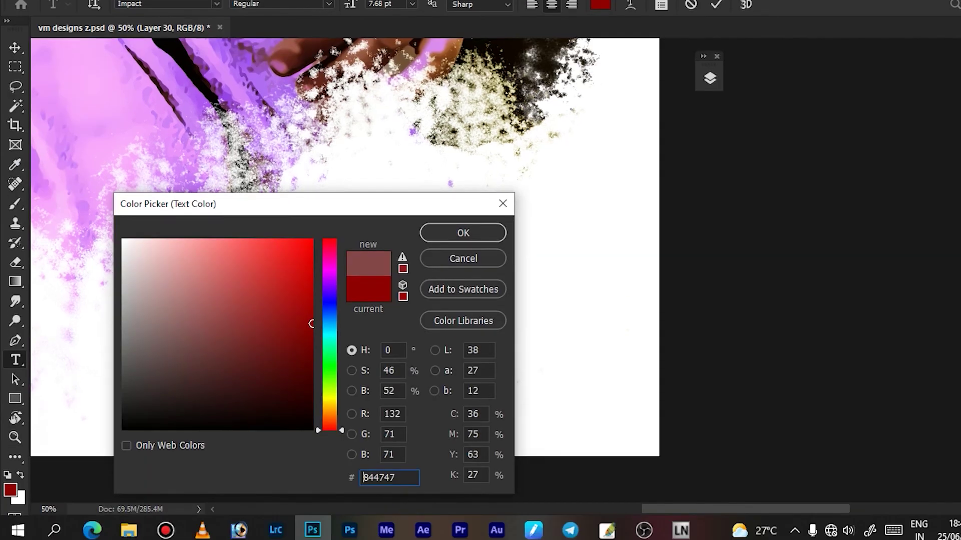
{"action": "type", "text": "000000"}
{"action": "key", "text": "Return"}
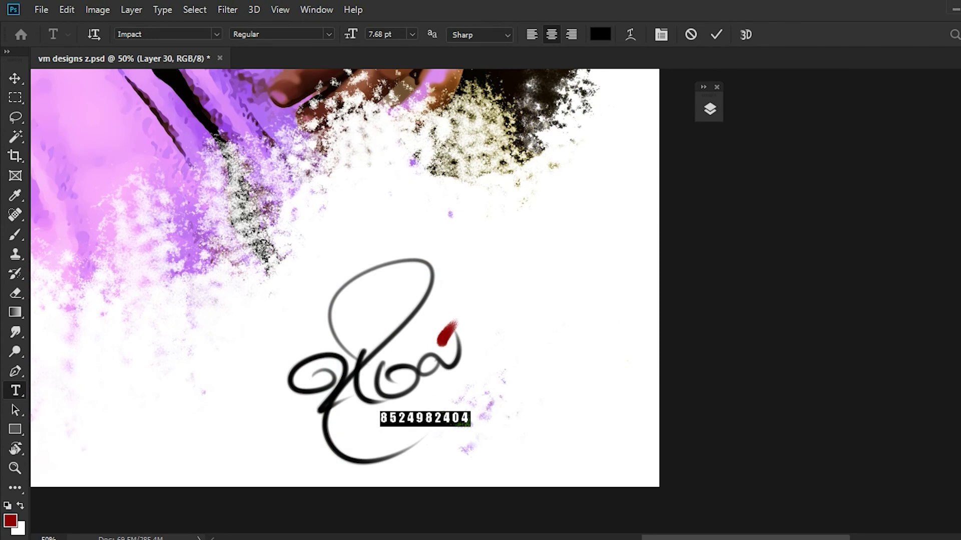
{"action": "type", "text": "20"}
{"action": "key", "text": "Return"}
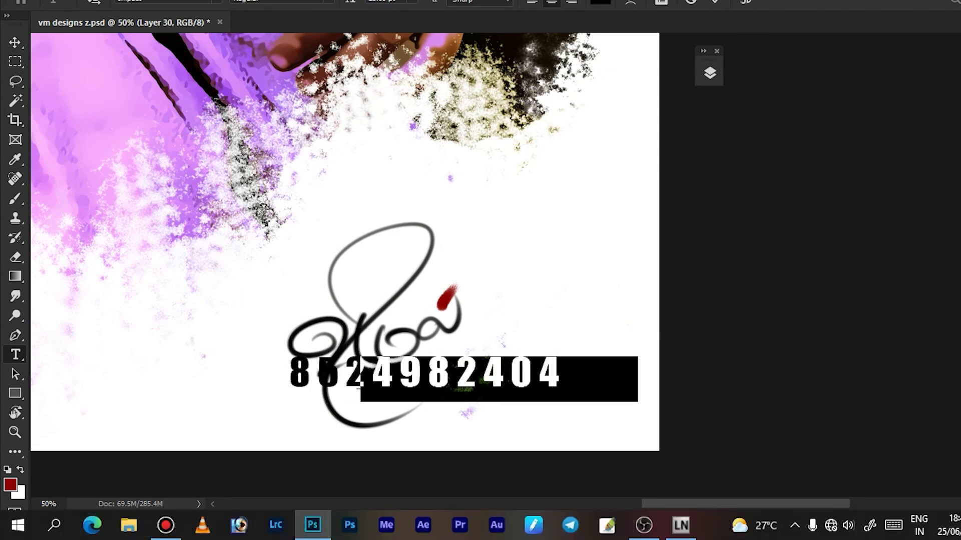
Position the phone number just beneath the signature and commit the text.
{"action": "left_click_drag", "start_coordinate": [359, 385], "coordinate": [430, 400]}
{"action": "key", "text": "Up"}
{"action": "key", "text": "Up"}
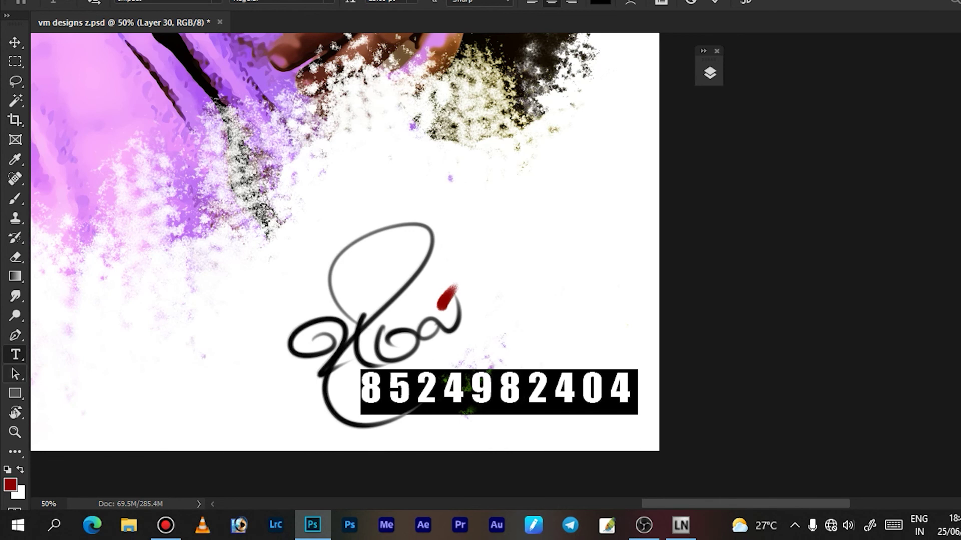
{"action": "left_click", "coordinate": [15, 315]}
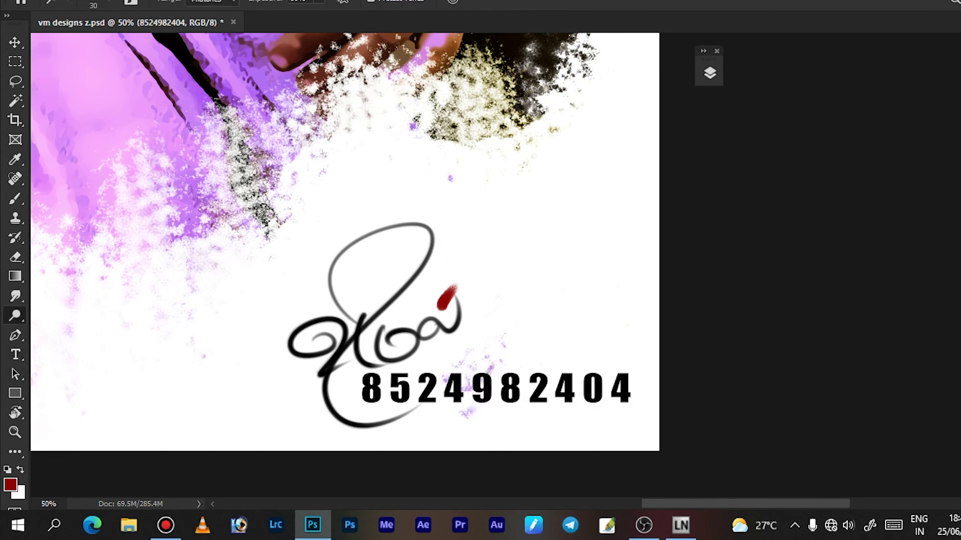
{"action": "key", "text": "ctrl+minus"}
Zoom out to the whole portrait and save the PSD with Ctrl+S.
{"action": "key", "text": "ctrl+minus"}
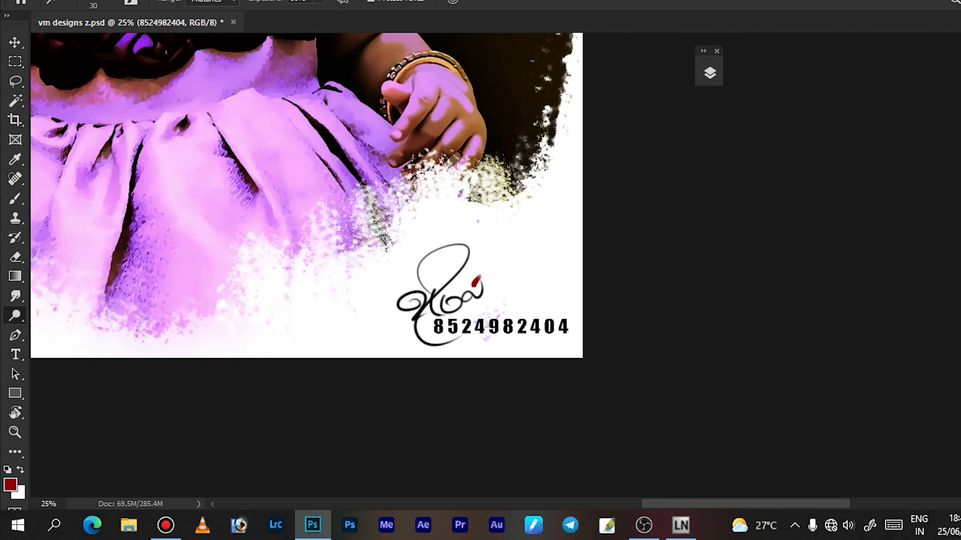
{"action": "key", "text": "ctrl+minus"}
{"action": "key", "text": "ctrl+minus"}
{"action": "key", "text": "ctrl+minus"}
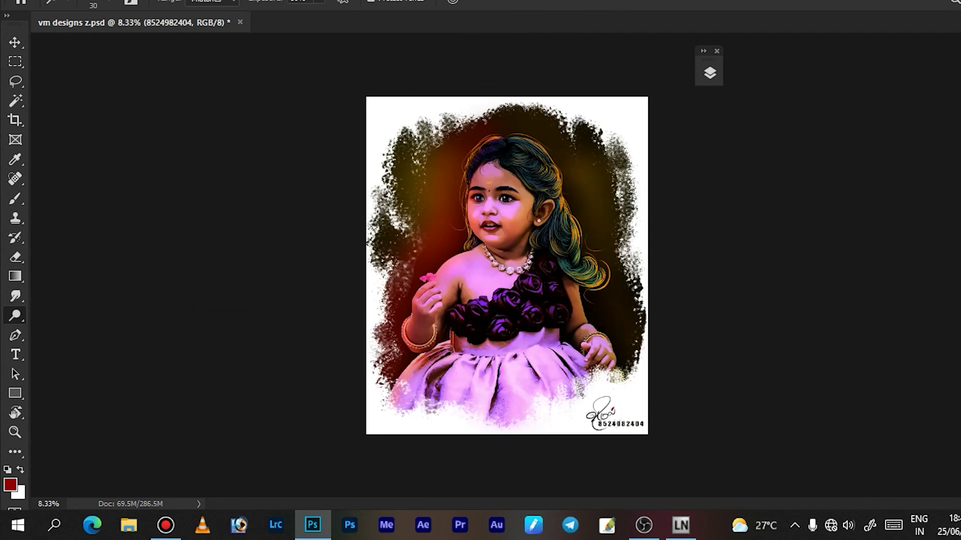
{"action": "key", "text": "ctrl+s"}
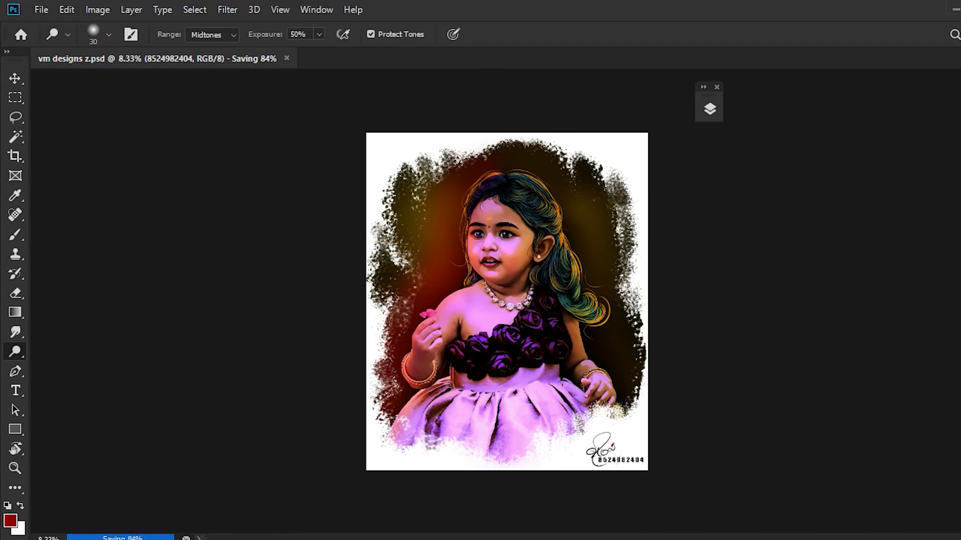
Save a JPEG copy to the Desktop at quality 12 via Save As.
{"action": "left_click", "coordinate": [41, 10]}
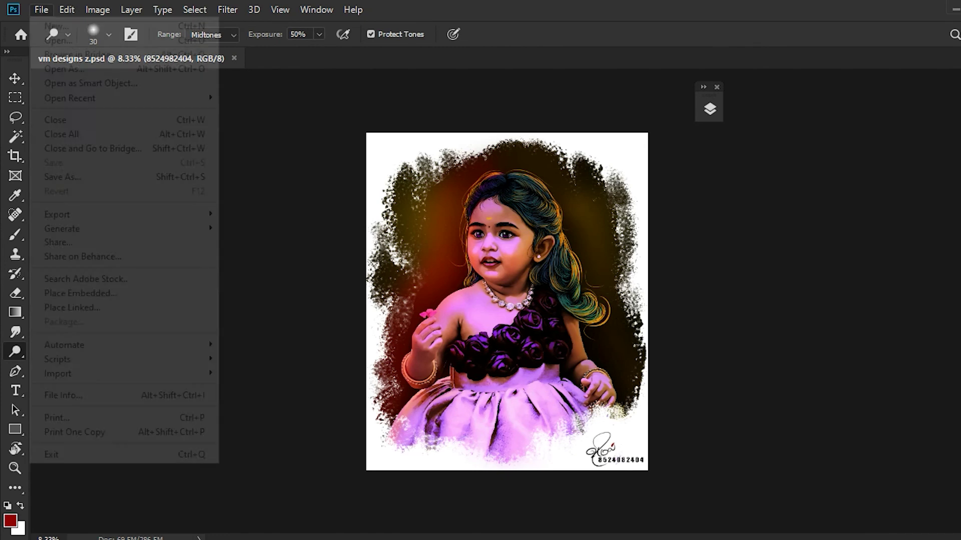
{"action": "left_click", "coordinate": [50, 173]}
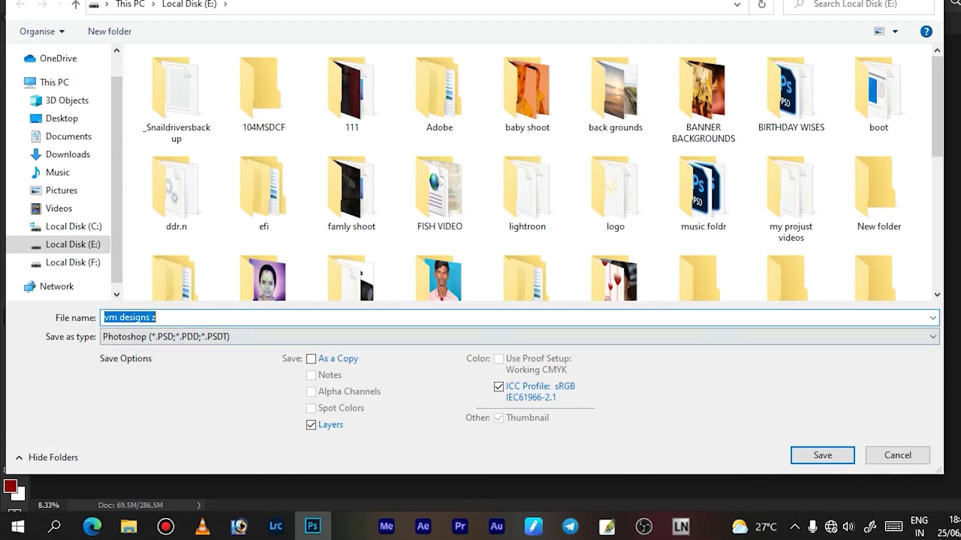
{"action": "left_click", "coordinate": [501, 337]}
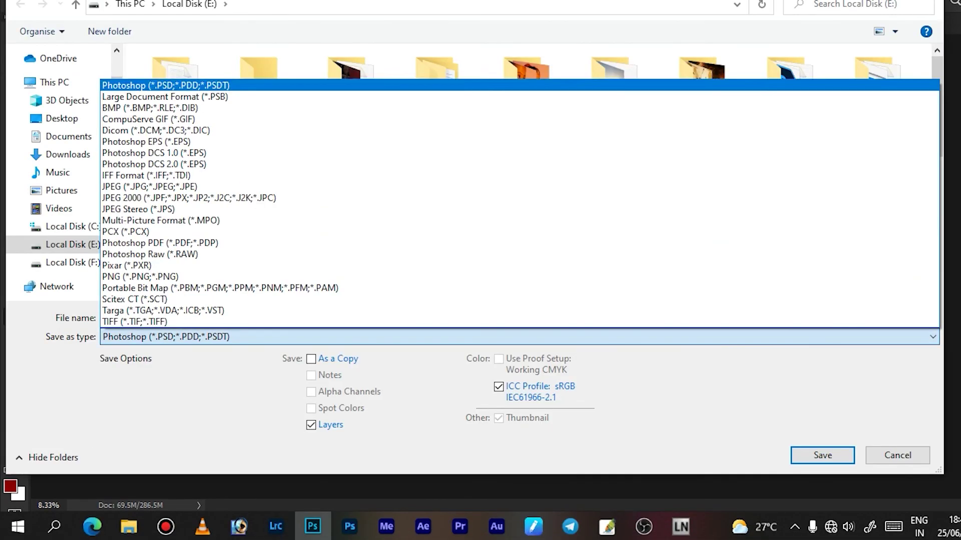
{"action": "left_click", "coordinate": [150, 187]}
{"action": "left_click", "coordinate": [62, 138]}
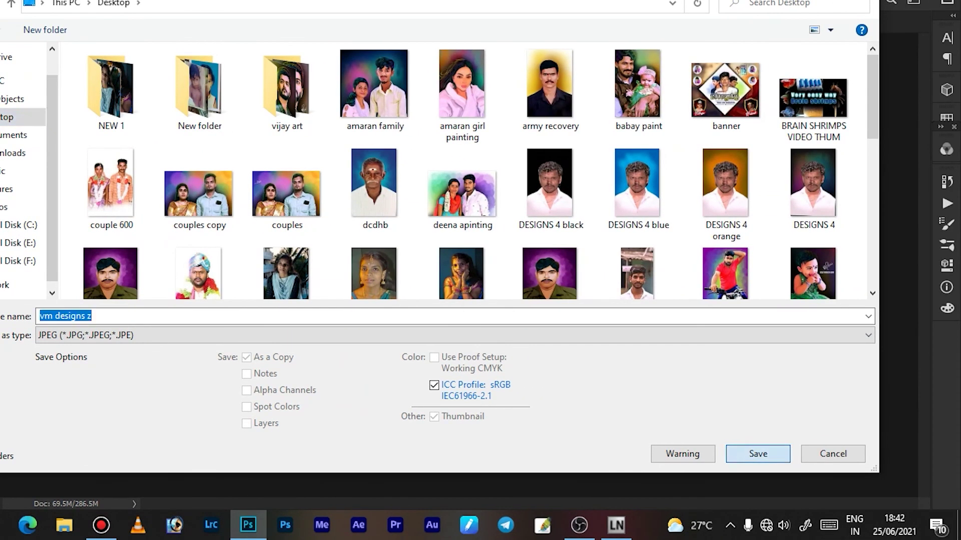
{"action": "key", "text": "Return"}
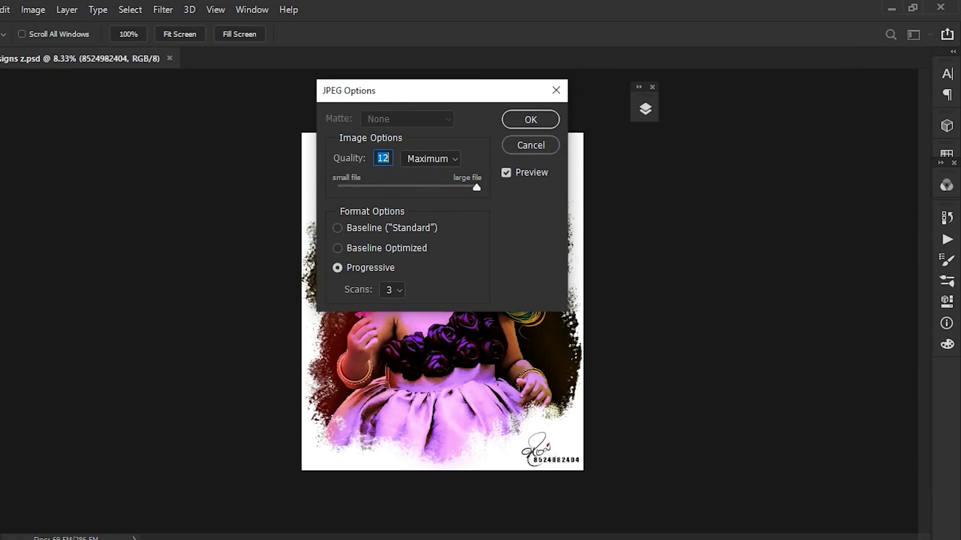
{"action": "key", "text": "Return"}
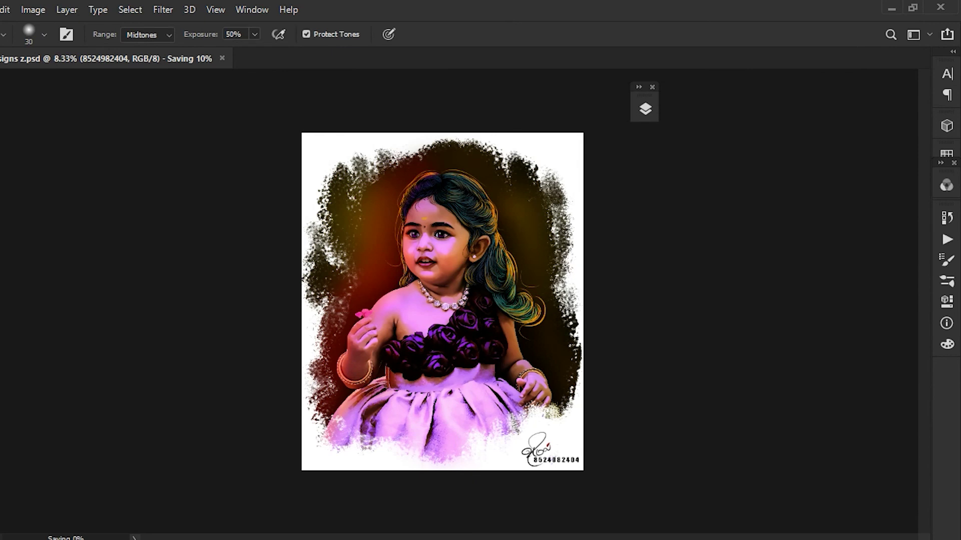
Hide Layer 8's pink-red glow in the Layers panel.
{"action": "key", "text": "F7"}
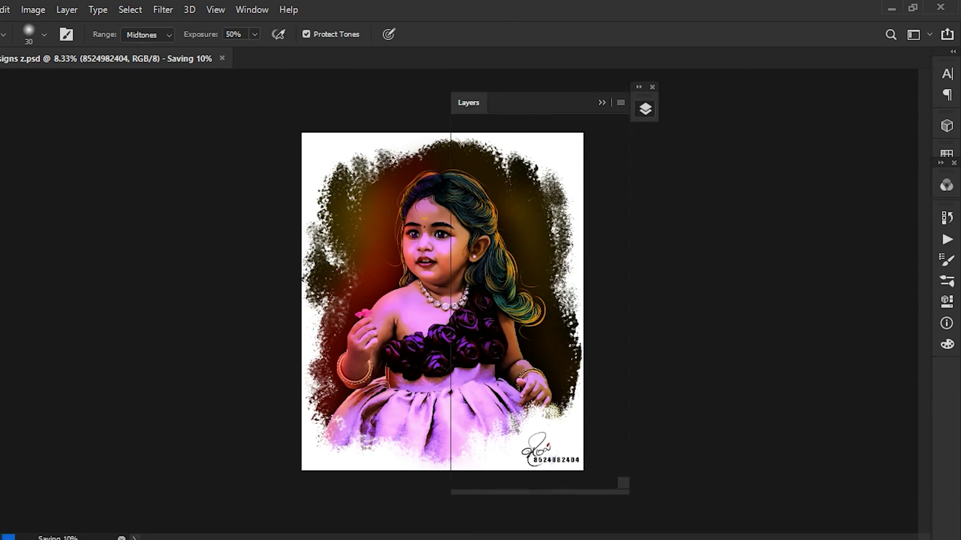
{"action": "scroll", "coordinate": [538, 325], "scroll_direction": "down", "scroll_amount": 1}
{"action": "scroll", "coordinate": [538, 325], "scroll_direction": "down", "scroll_amount": 2}
{"action": "scroll", "coordinate": [538, 325], "scroll_direction": "down", "scroll_amount": 2}
{"action": "left_click", "coordinate": [462, 375]}
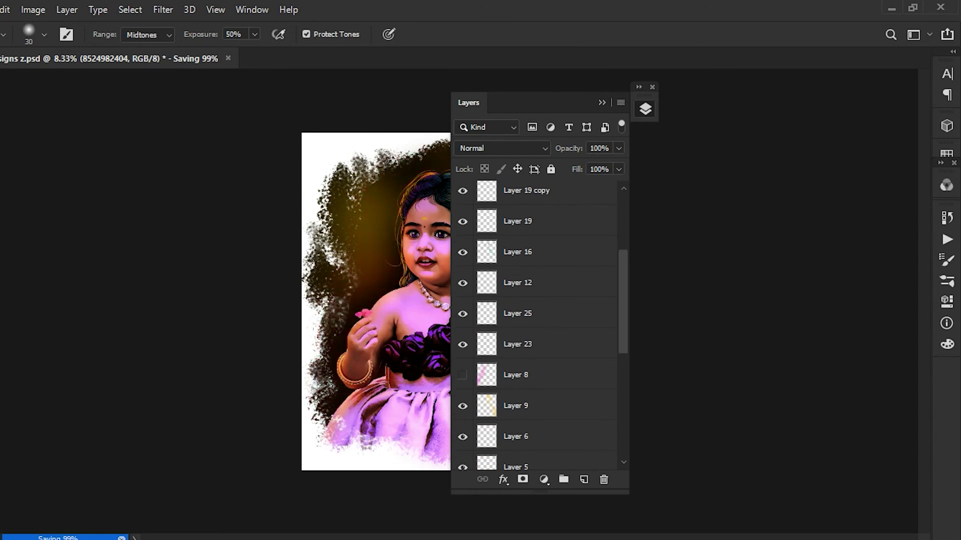
{"action": "key", "text": "F7"}
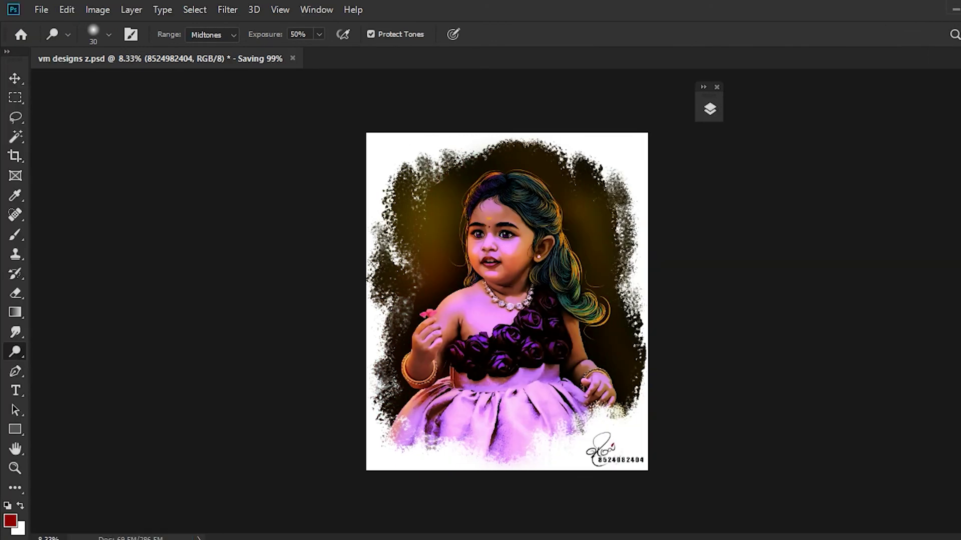
Save a second JPEG to the Desktop with 'dal' appended to the file name.
{"action": "left_click", "coordinate": [41, 9]}
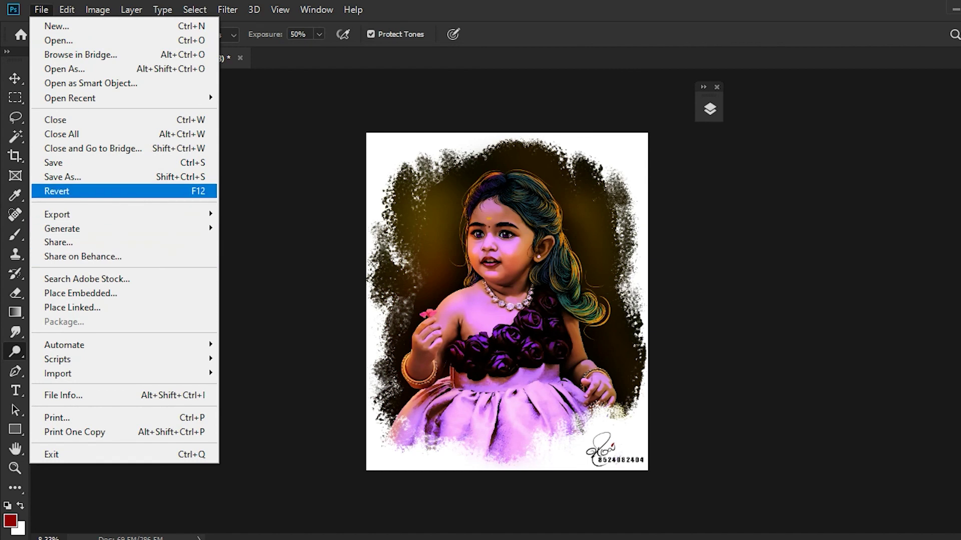
{"action": "left_click", "coordinate": [62, 177]}
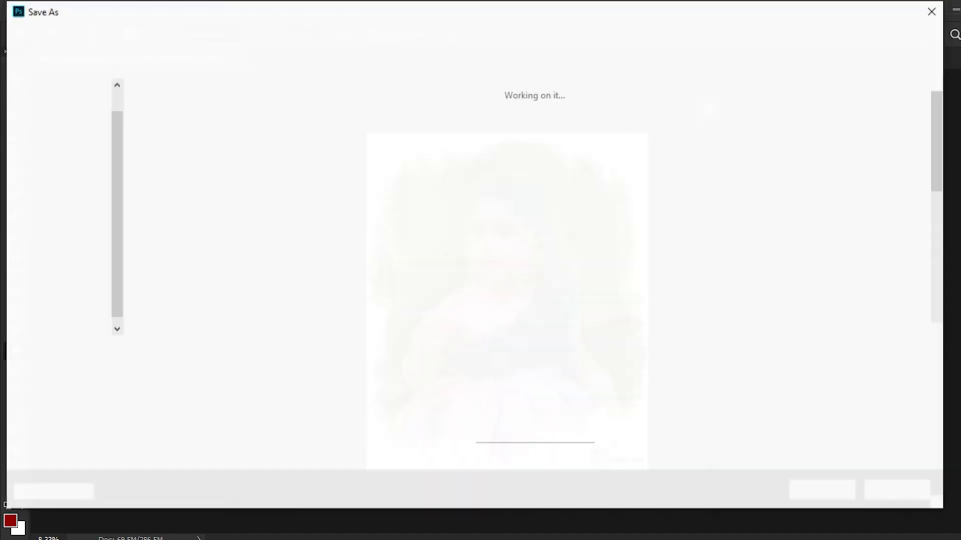
{"action": "left_click", "coordinate": [165, 371]}
{"action": "left_click", "coordinate": [151, 221]}
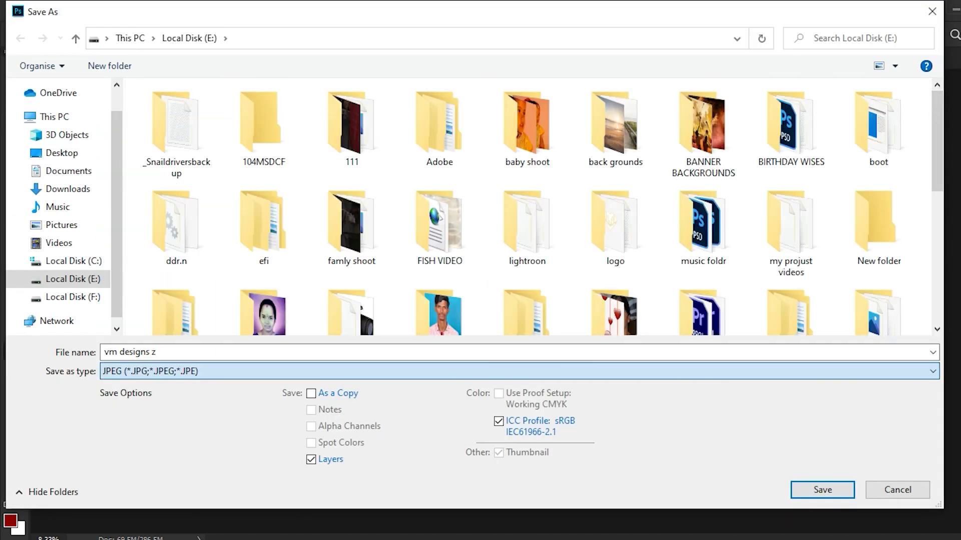
{"action": "left_click", "coordinate": [62, 153]}
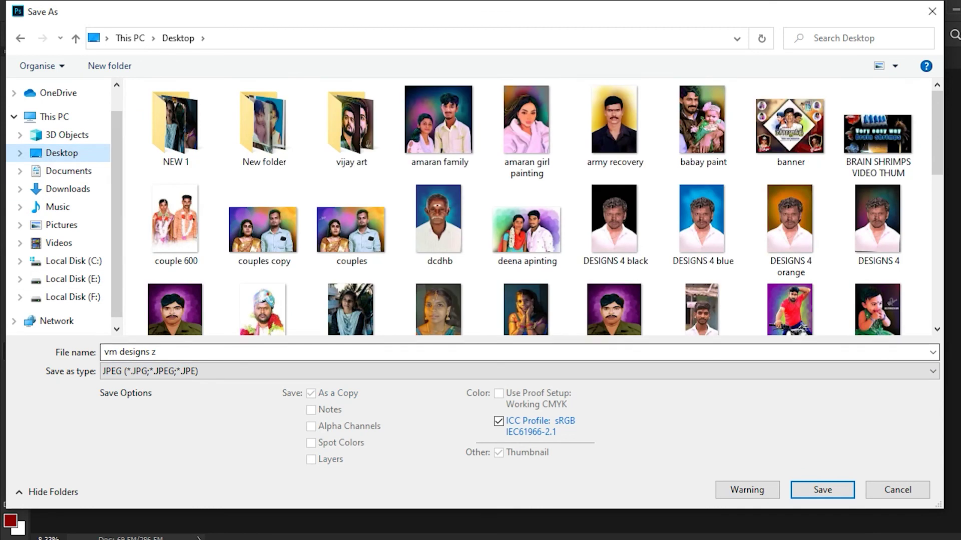
{"action": "key", "text": "End"}
{"action": "type", "text": "da"}
{"action": "type", "text": "l"}
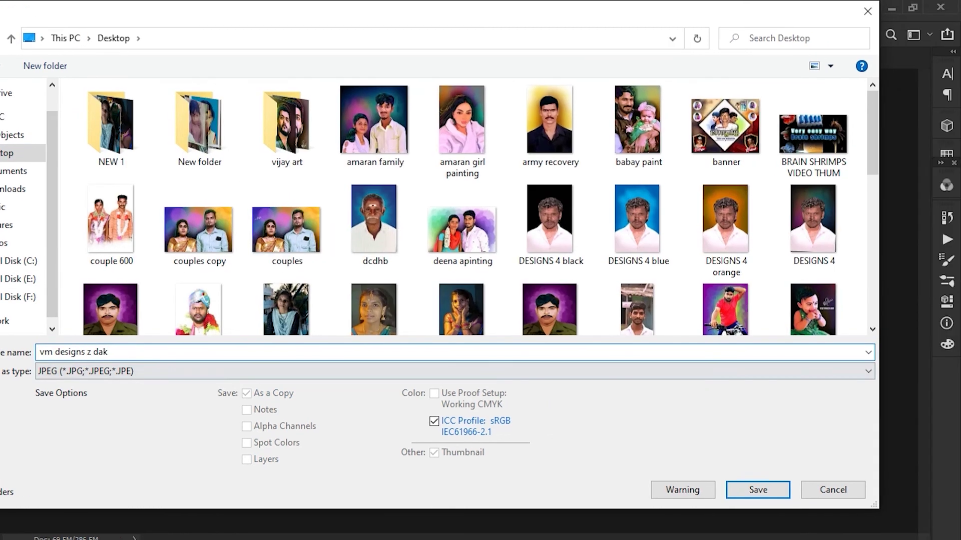
{"action": "left_click", "coordinate": [822, 490]}
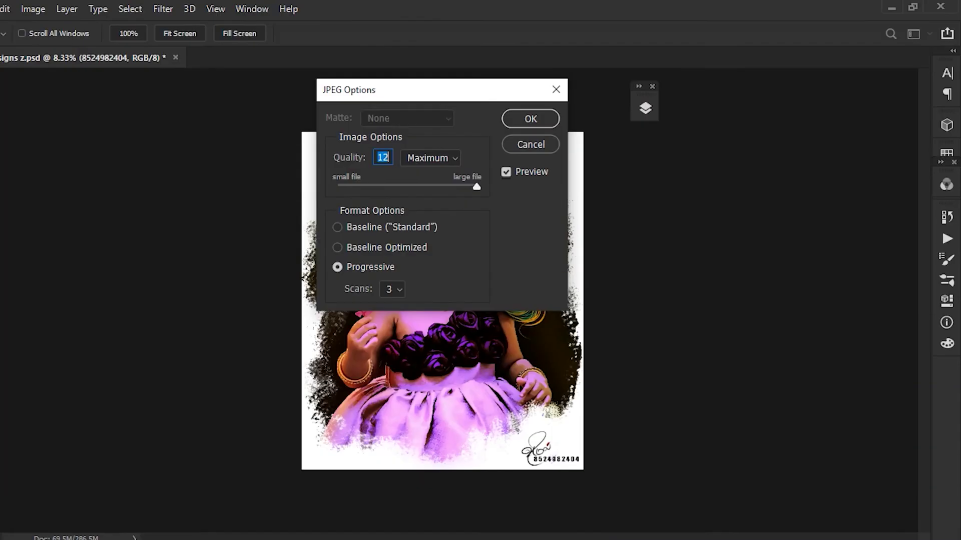
{"action": "key", "text": "Return"}
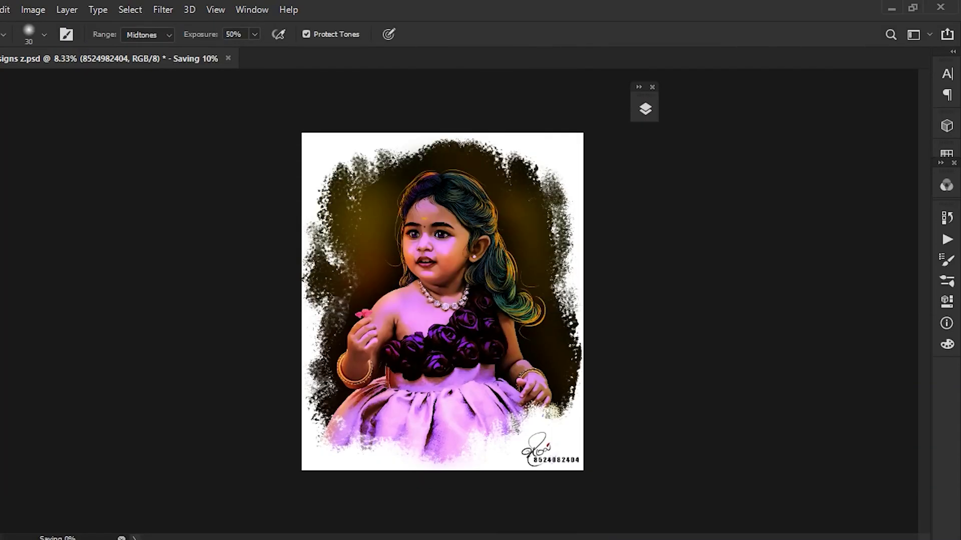